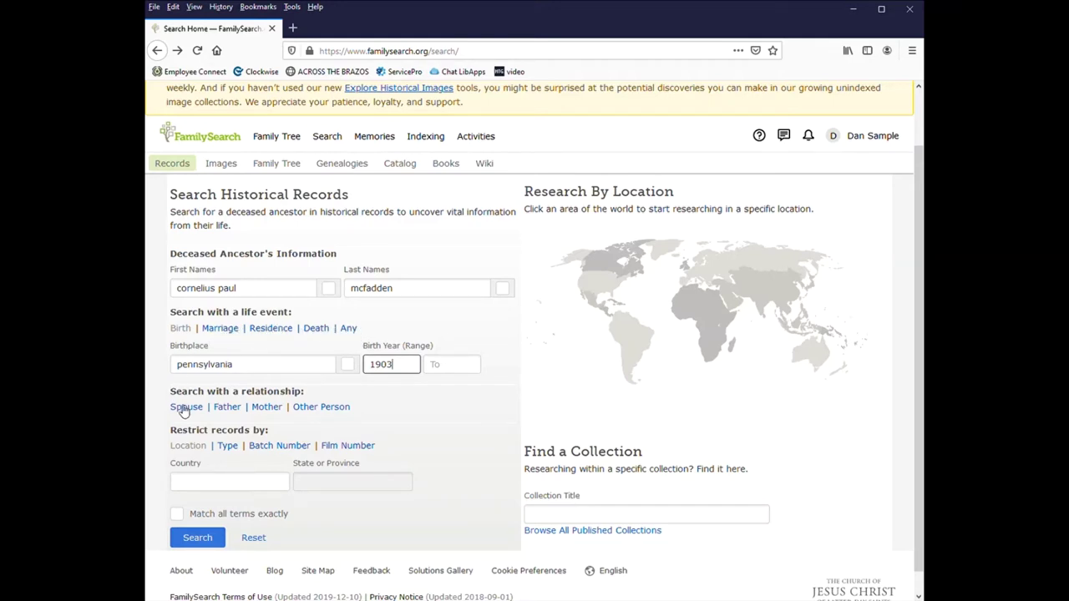
Search historical records for the entered ancestor with birthplace pennsylvania and birth year 1903
click(196, 541)
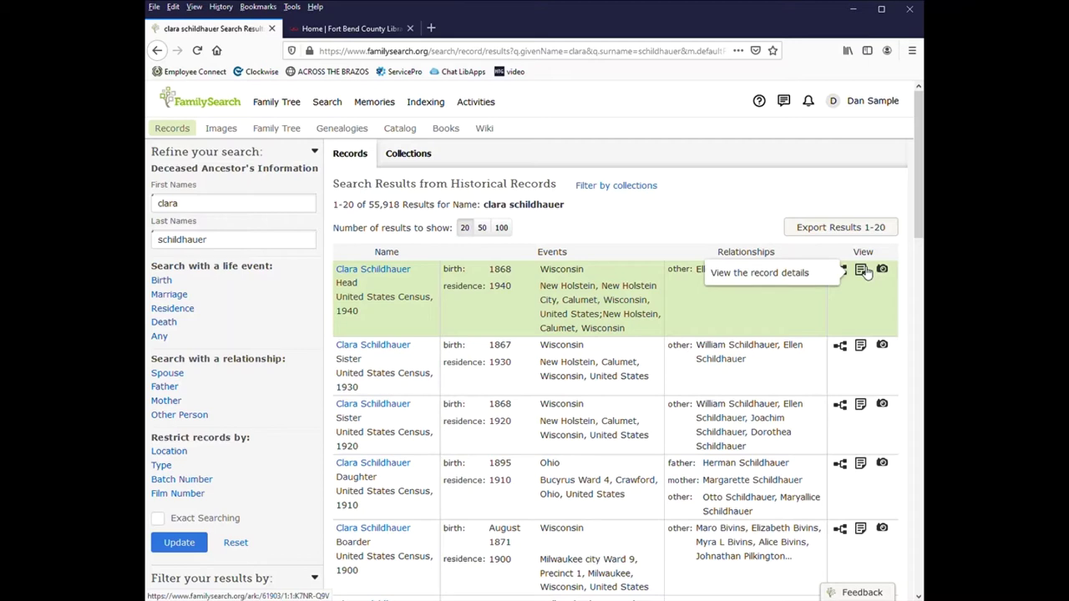
View the record details and enlarged original document of the first 1940 United States Census result, and return to the search results
click(865, 271)
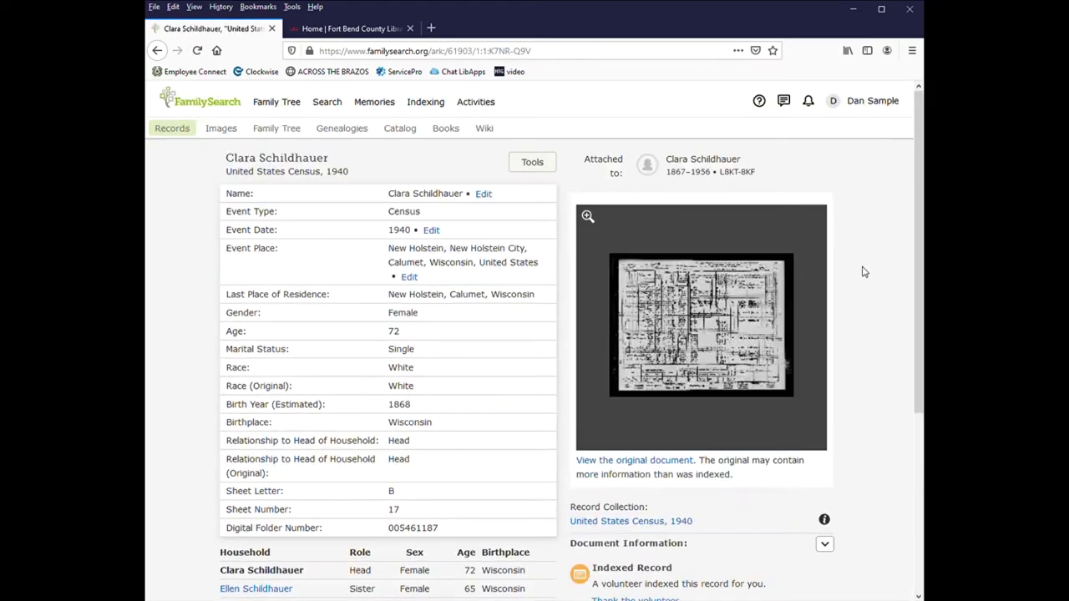
click(157, 50)
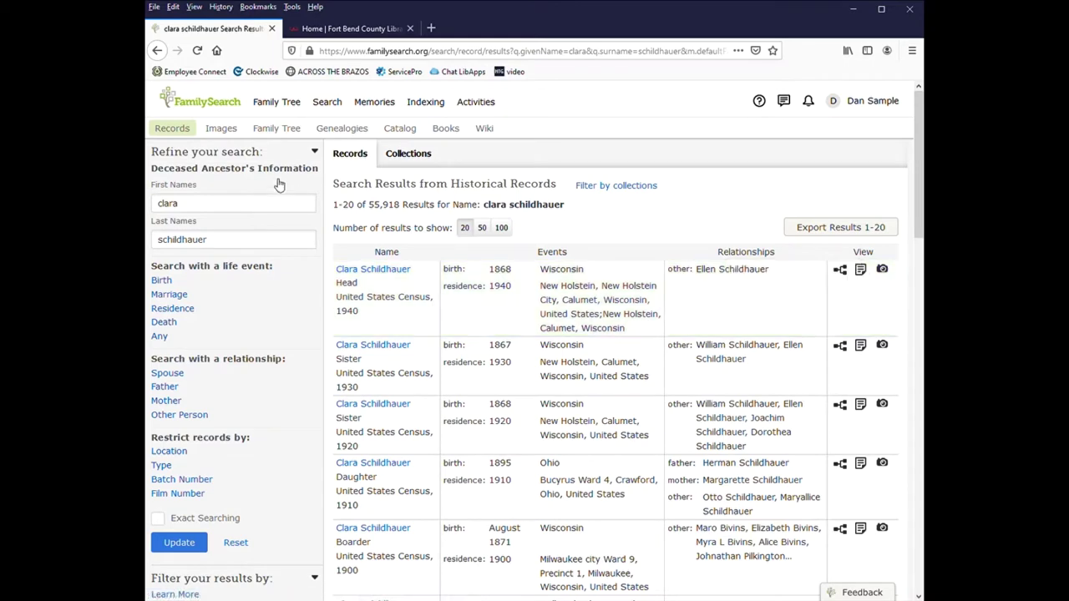
click(373, 270)
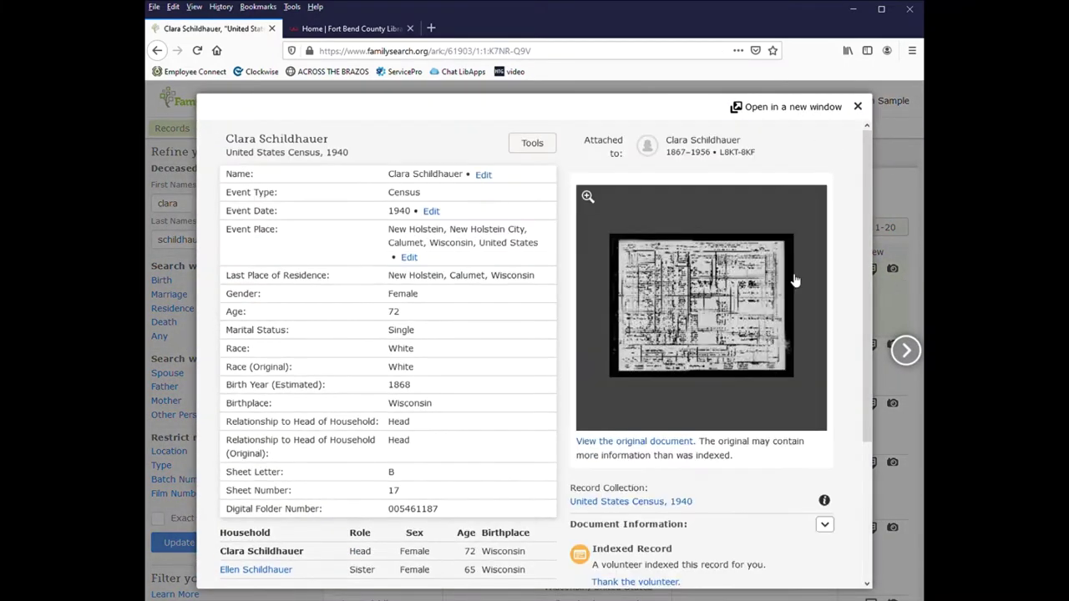
click(685, 272)
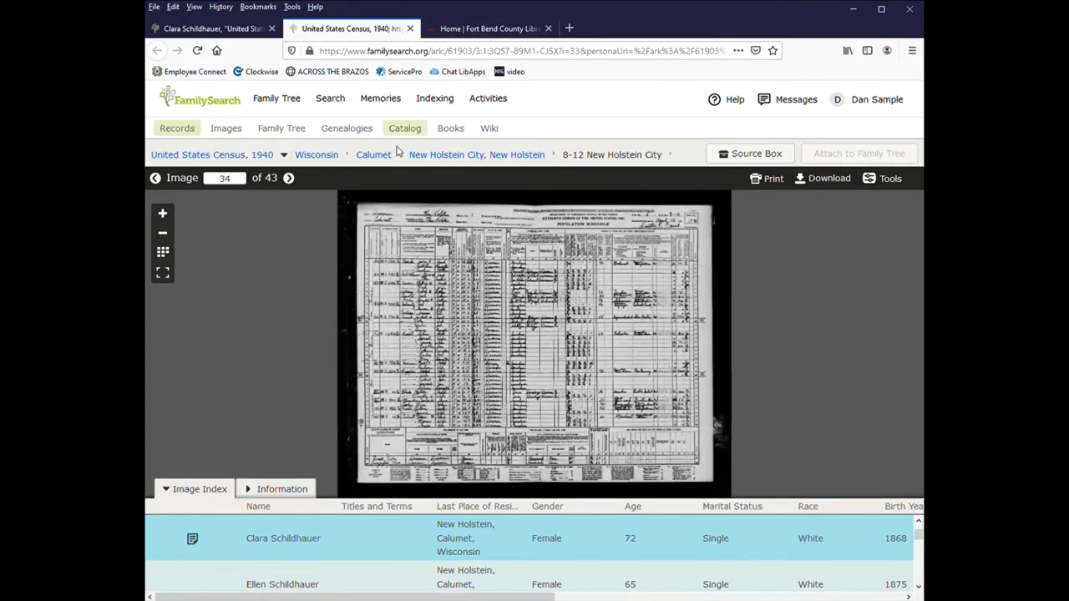
scroll(522, 328, up, 3)
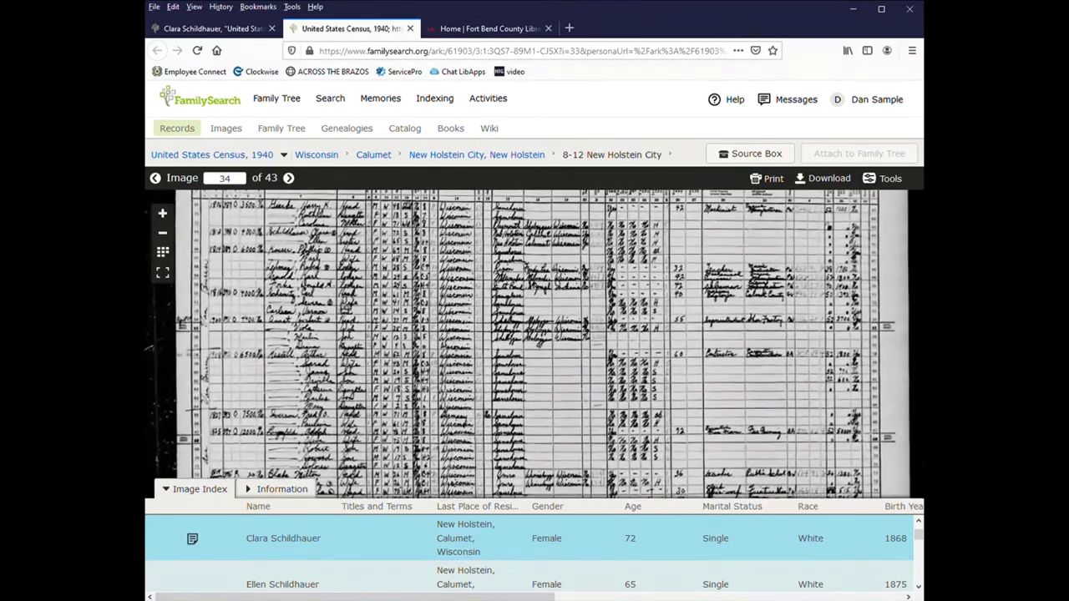
click(410, 29)
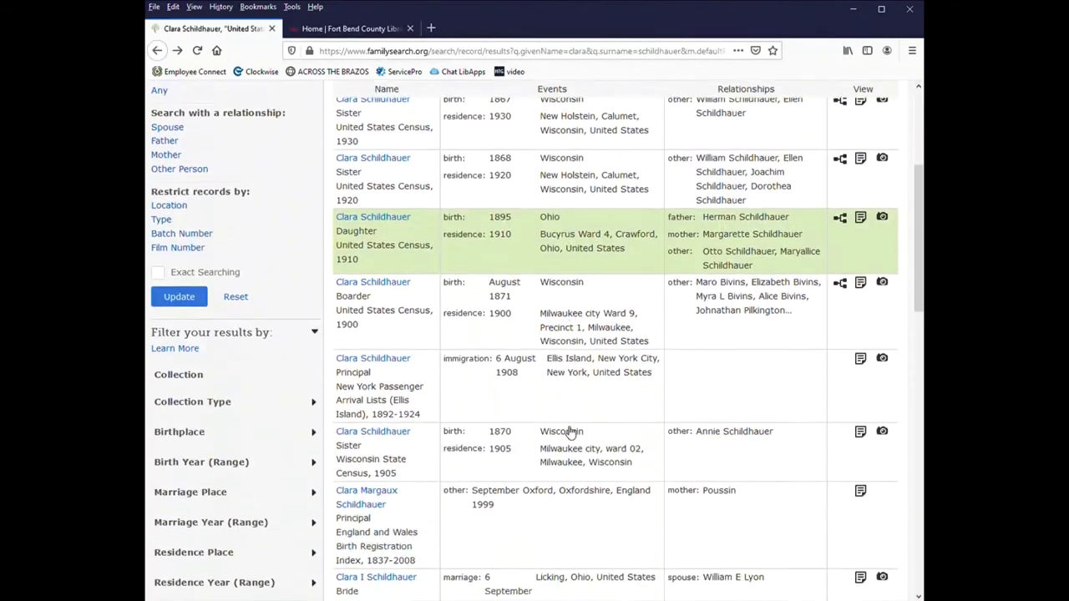
Examine the names, events and relationships in the search results down to the end of the page and back to the start
scroll(573, 431, down, 3)
scroll(574, 431, down, 4)
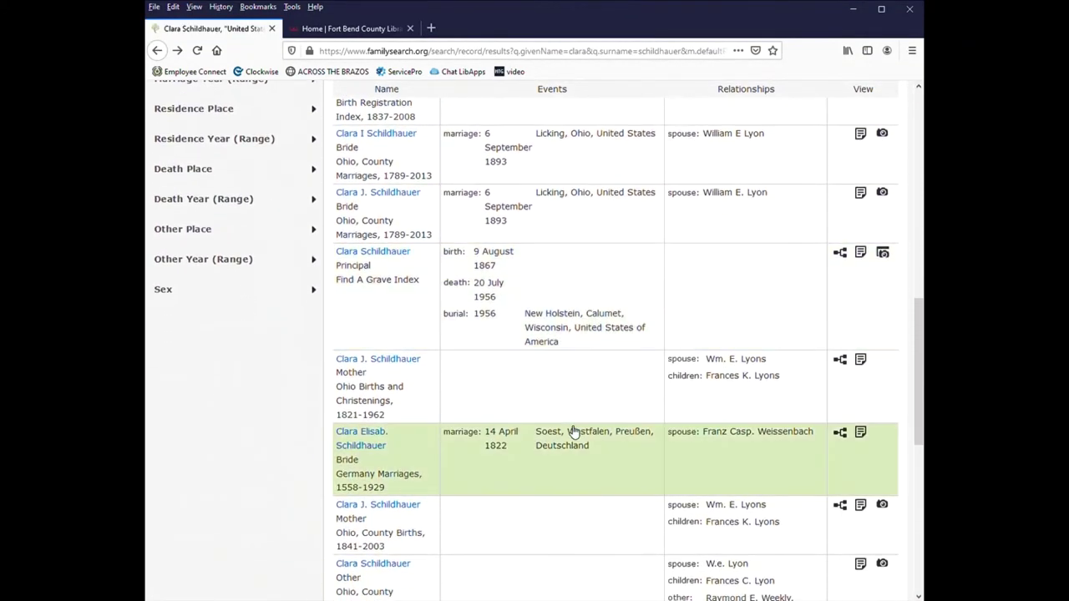
scroll(573, 431, down, 4)
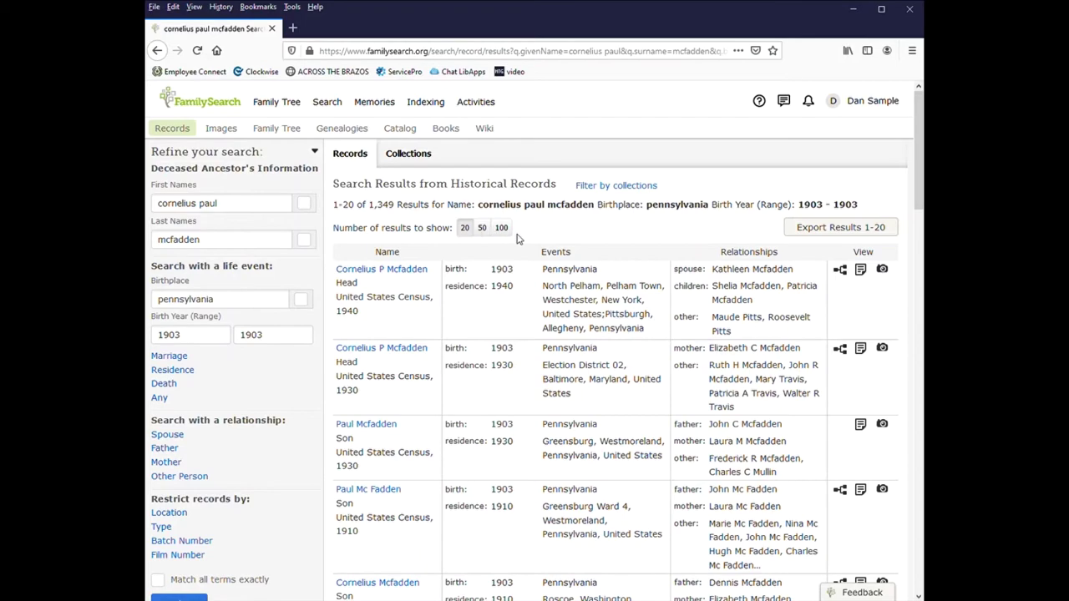
scroll(538, 305, down, 6)
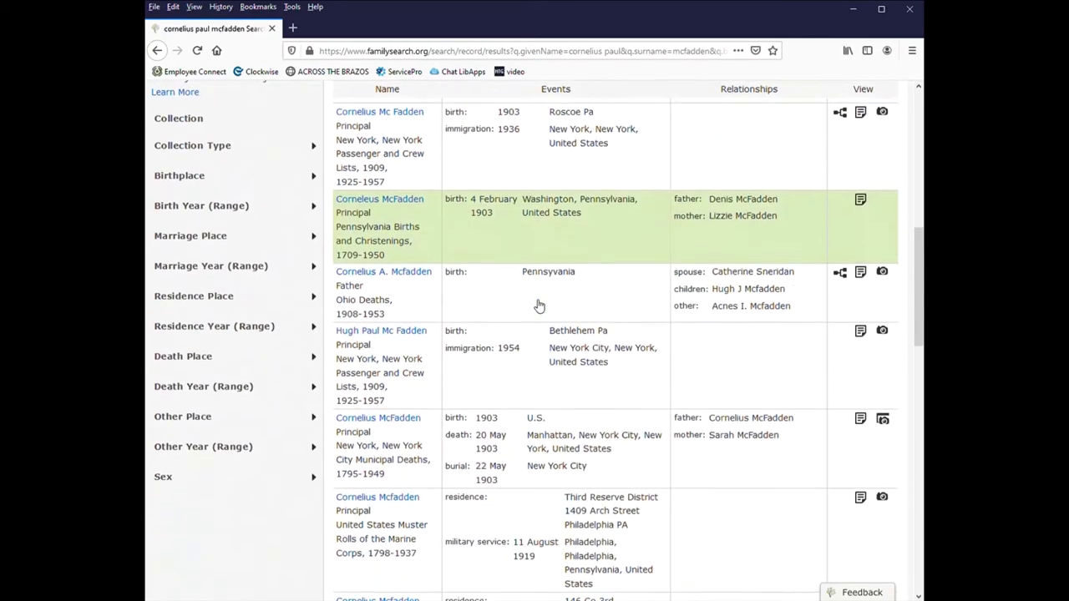
scroll(539, 306, down, 15)
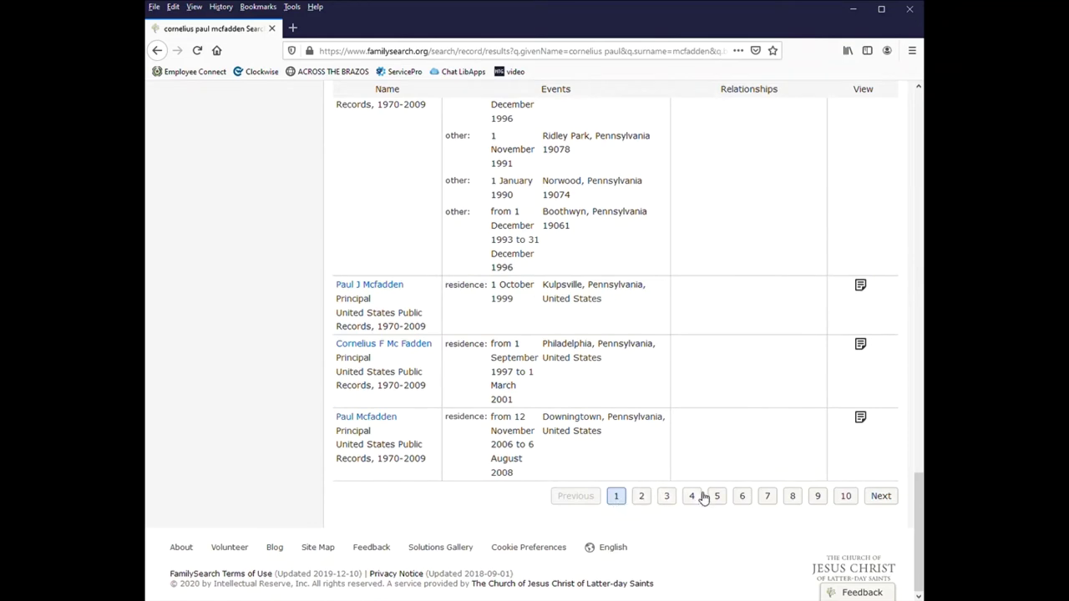
scroll(382, 494, up, 4)
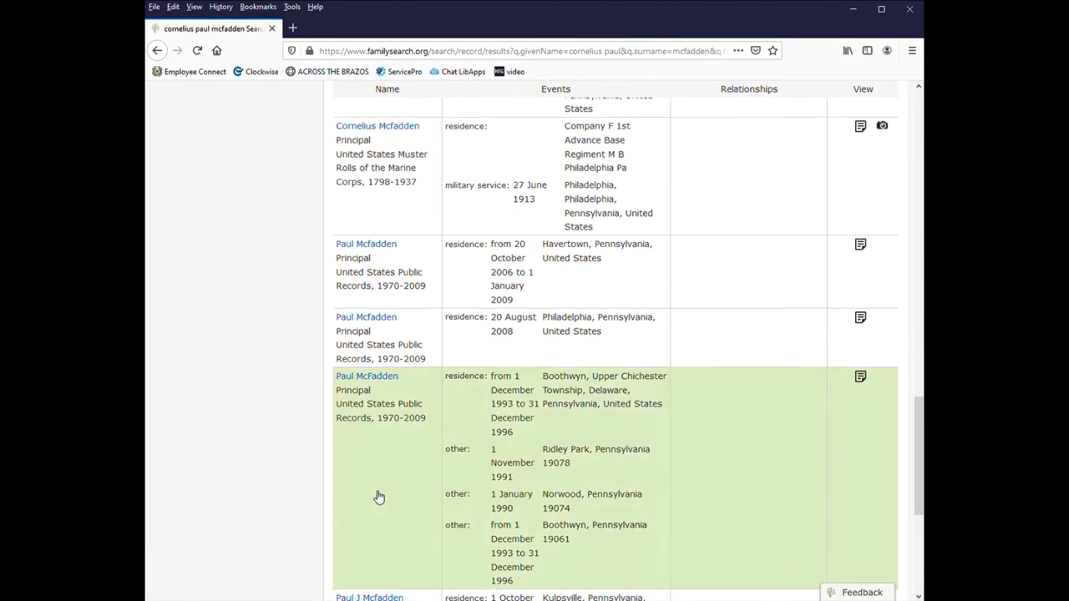
scroll(379, 497, up, 10)
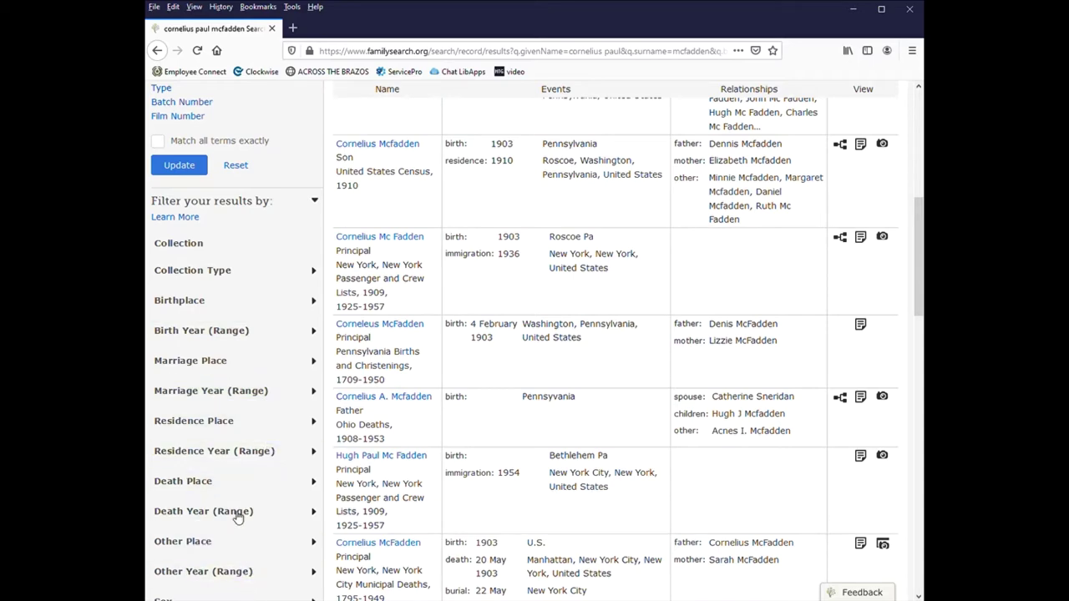
scroll(309, 401, up, 5)
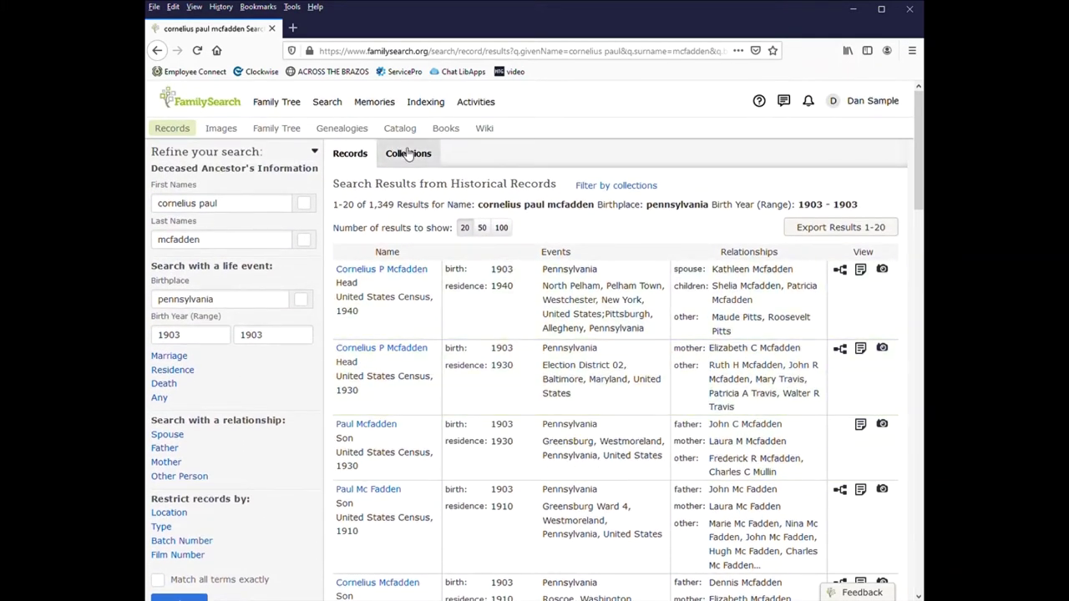
List the results by collection and select the Philadelphia Marriage Indexes 1885-1951, Find A Grave Index and GenealogyBank Historical Newspaper Obituaries 1815-2011
click(408, 153)
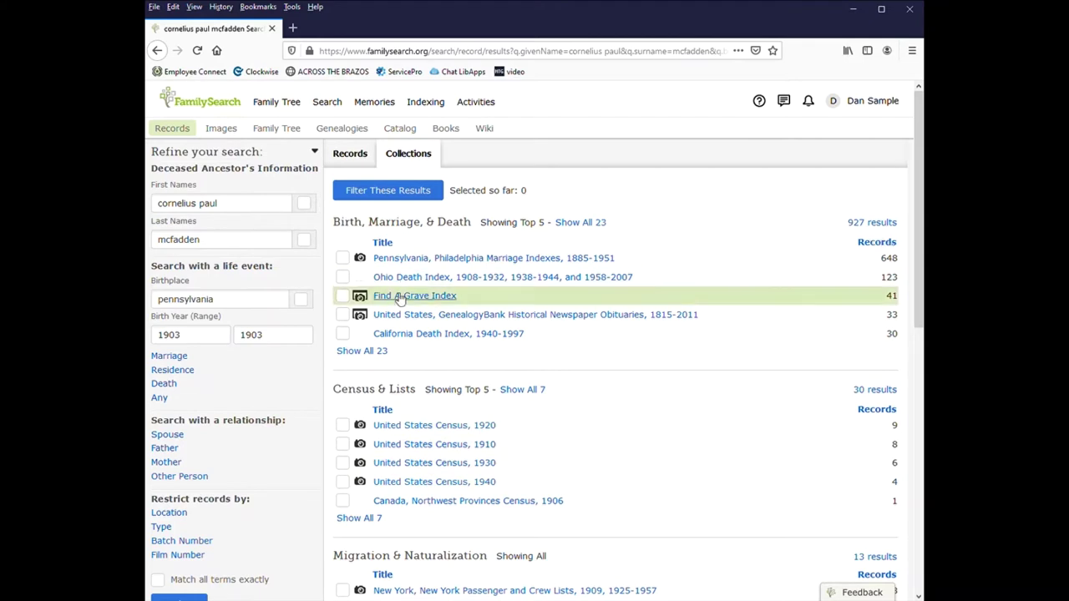
click(344, 259)
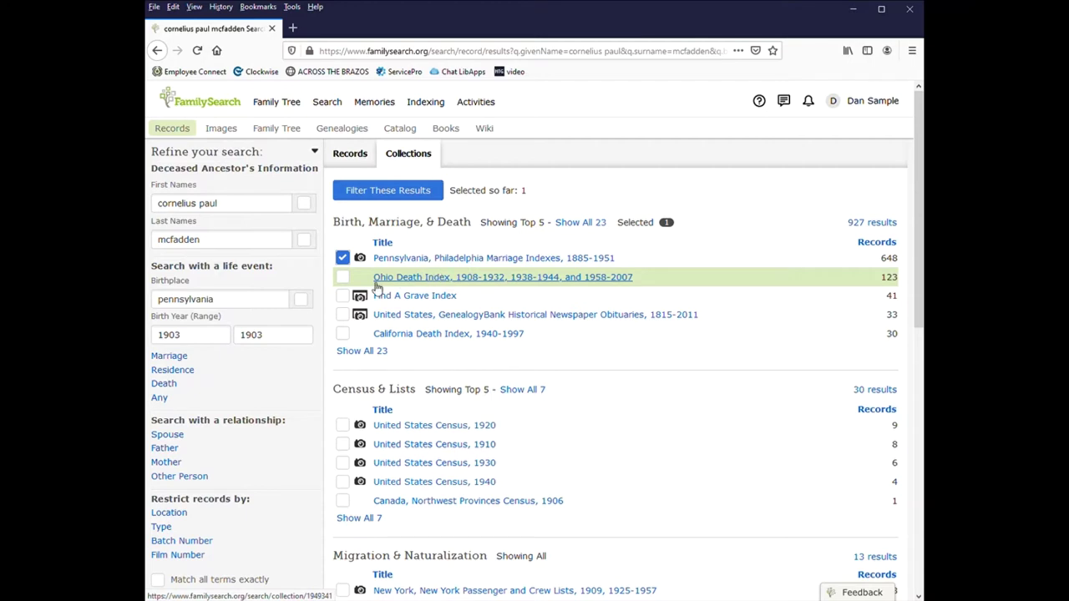
click(342, 298)
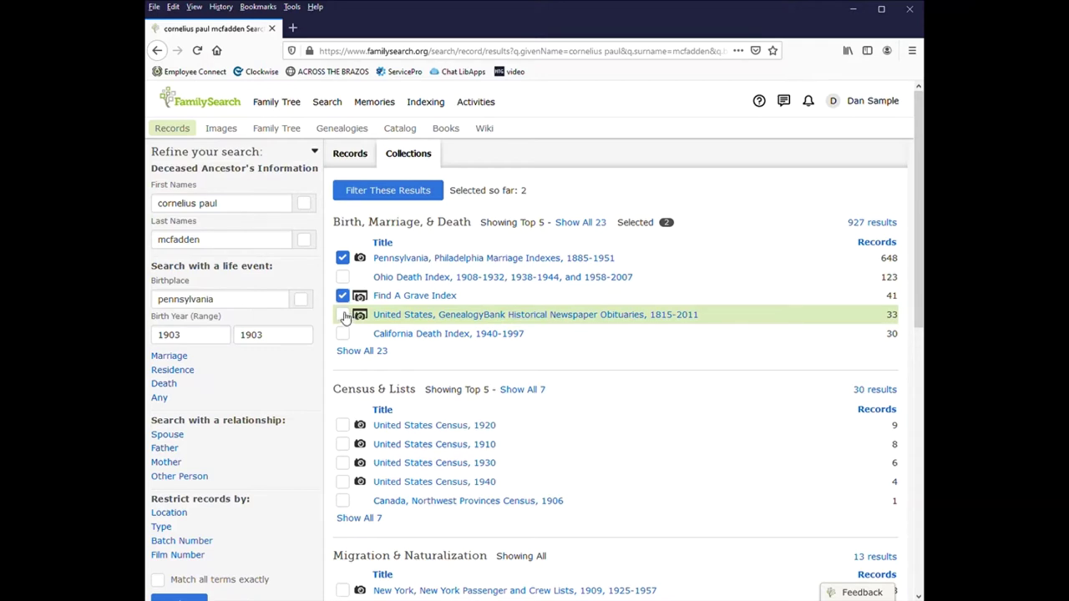
click(343, 315)
Add the United States Census 1920 and 1910 and the Index to Naturalizations of World War I Soldiers, 1918 to the collection selection
click(342, 425)
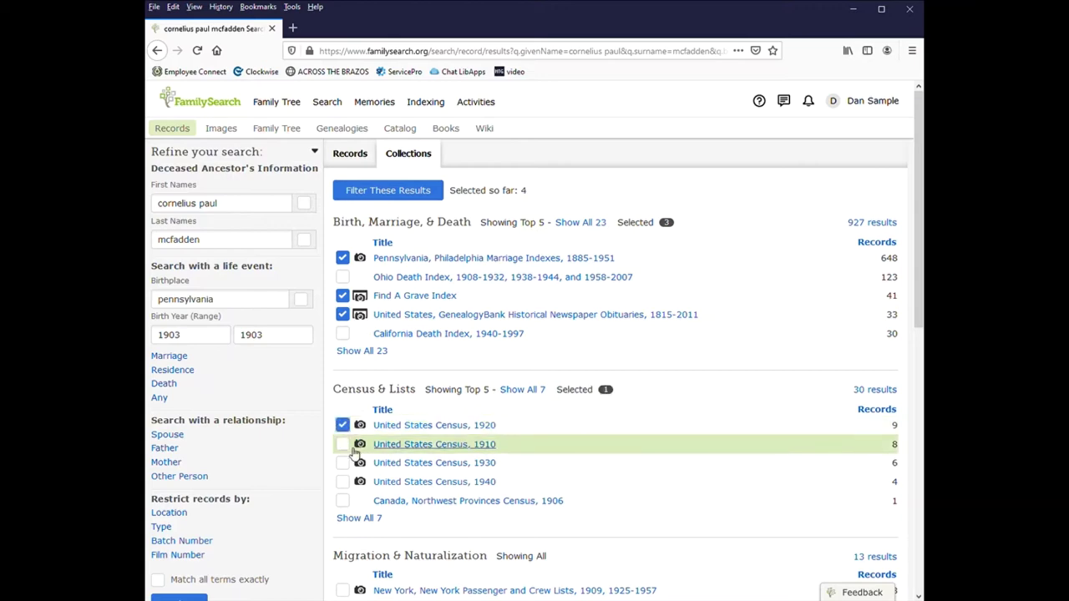
click(343, 444)
scroll(424, 424, down, 4)
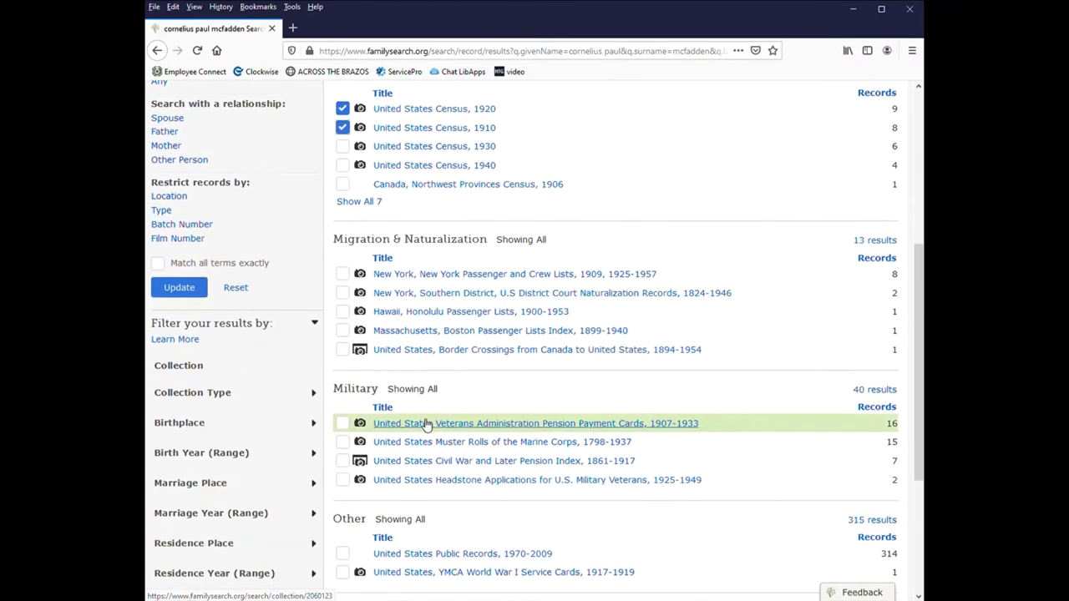
scroll(424, 424, down, 3)
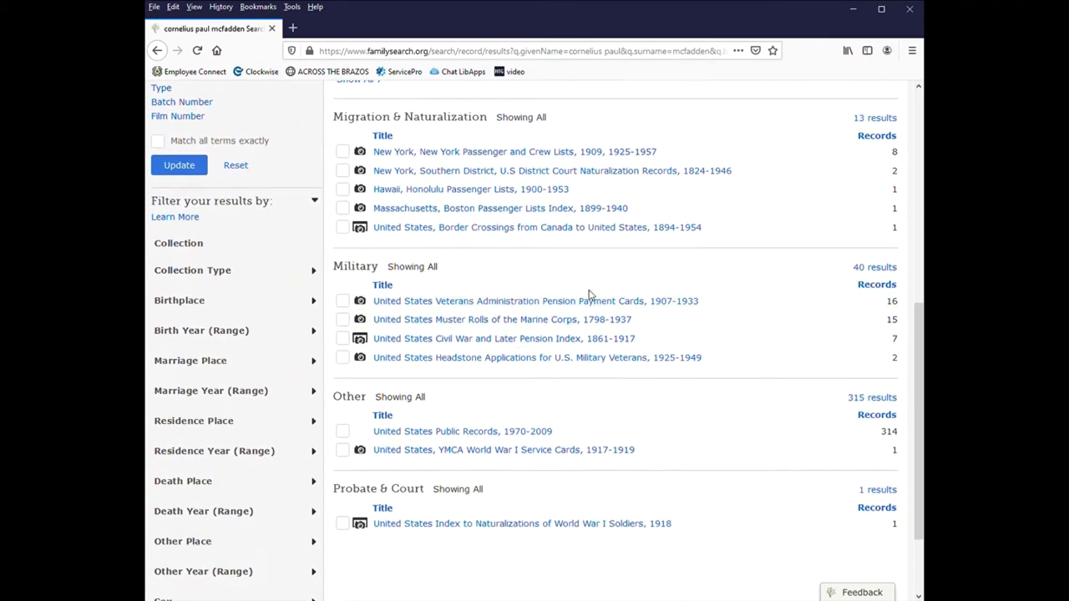
scroll(589, 294, down, 2)
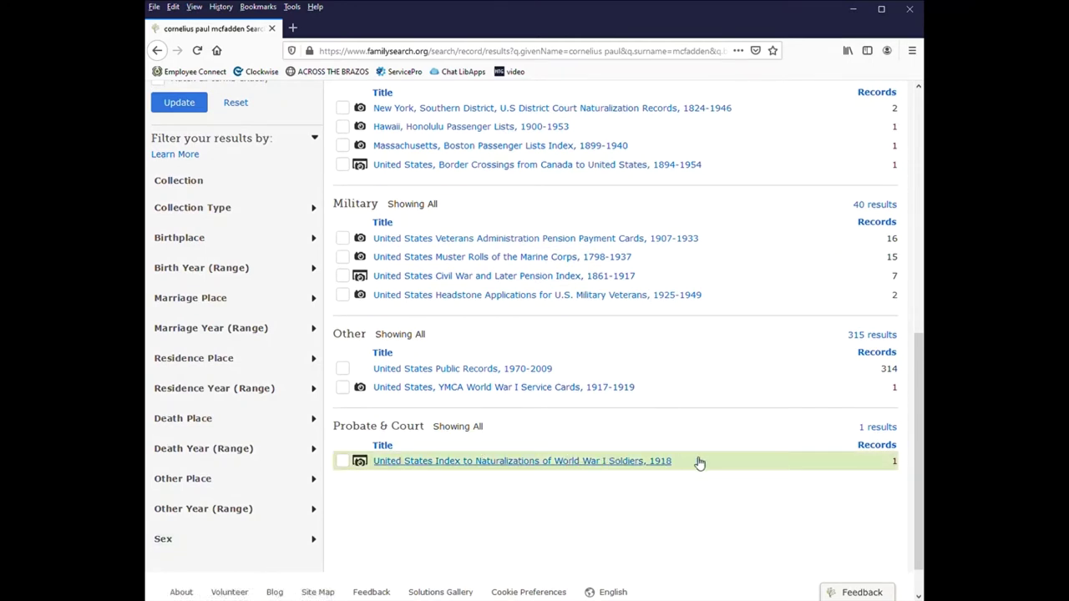
click(342, 461)
Filter the search results to the selected collections
scroll(616, 409, up, 6)
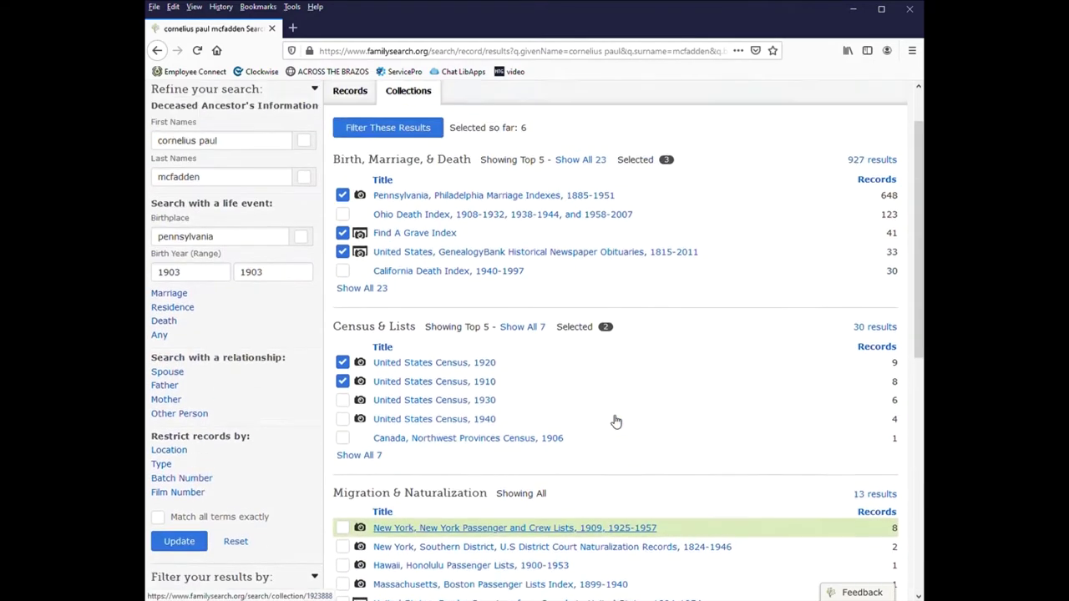
scroll(615, 422, up, 1)
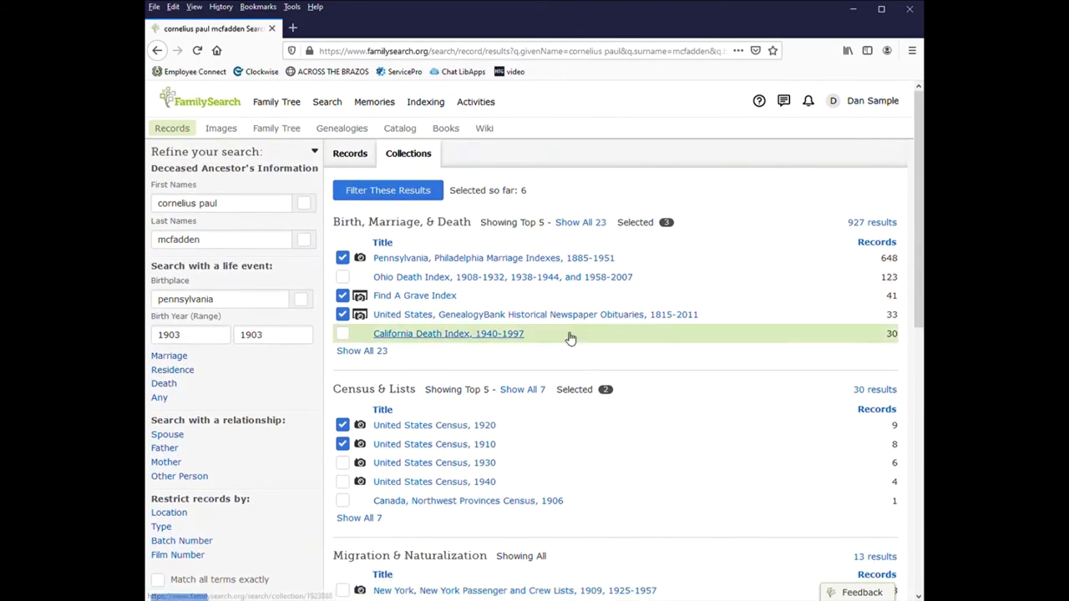
click(388, 191)
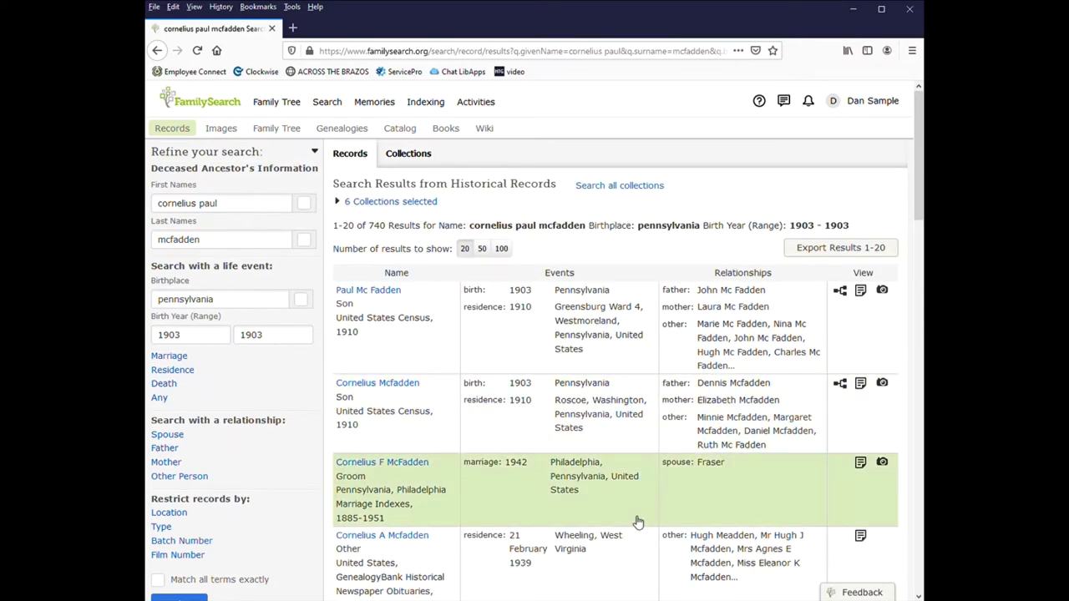
Review which collections are applied as filters and look through the filtered records
click(376, 203)
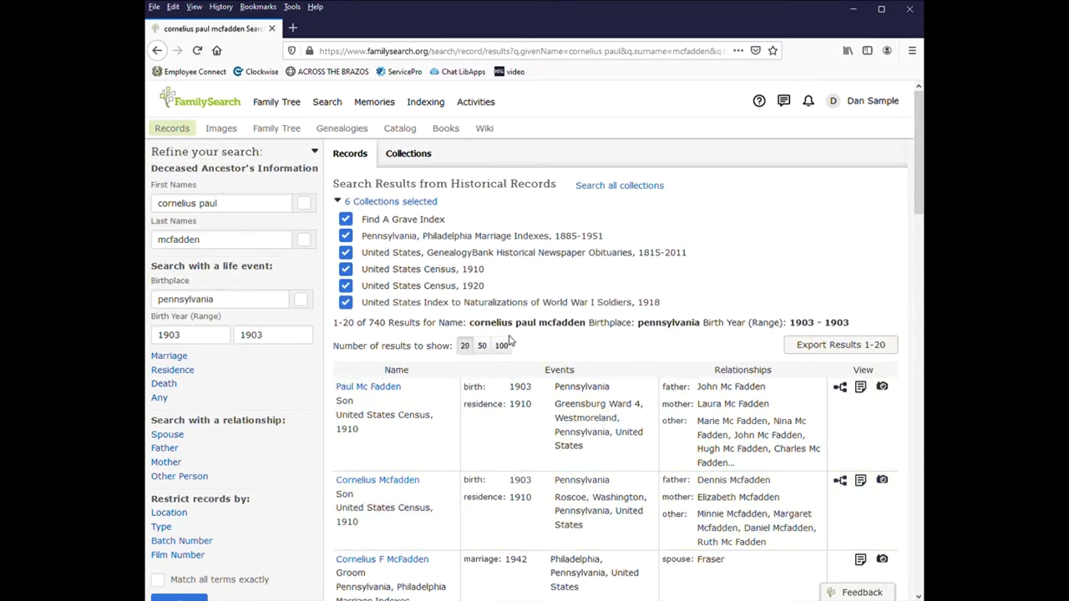
click(369, 203)
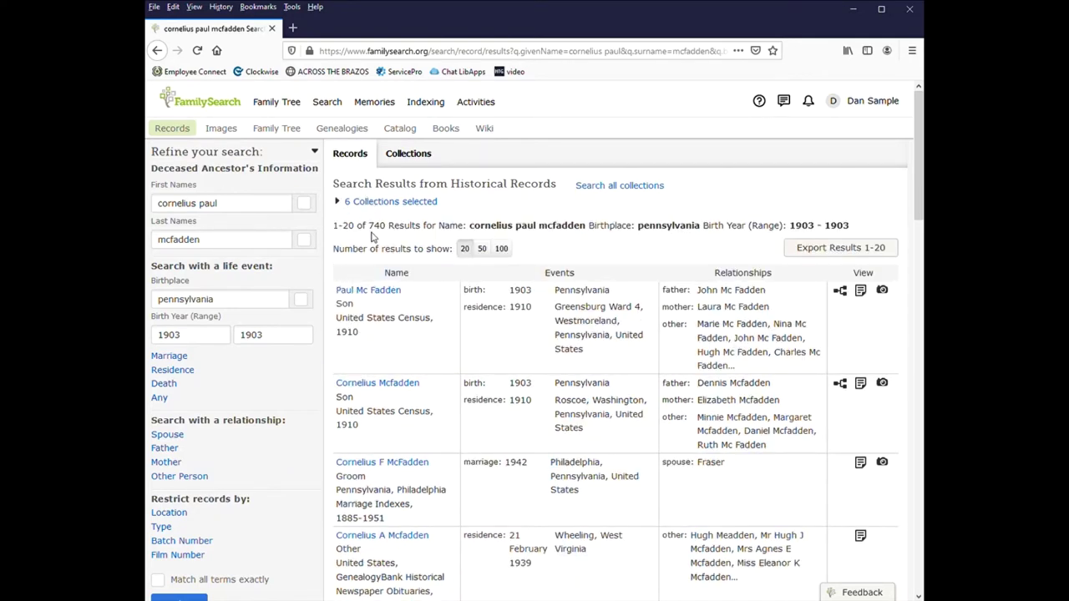
scroll(413, 218, down, 5)
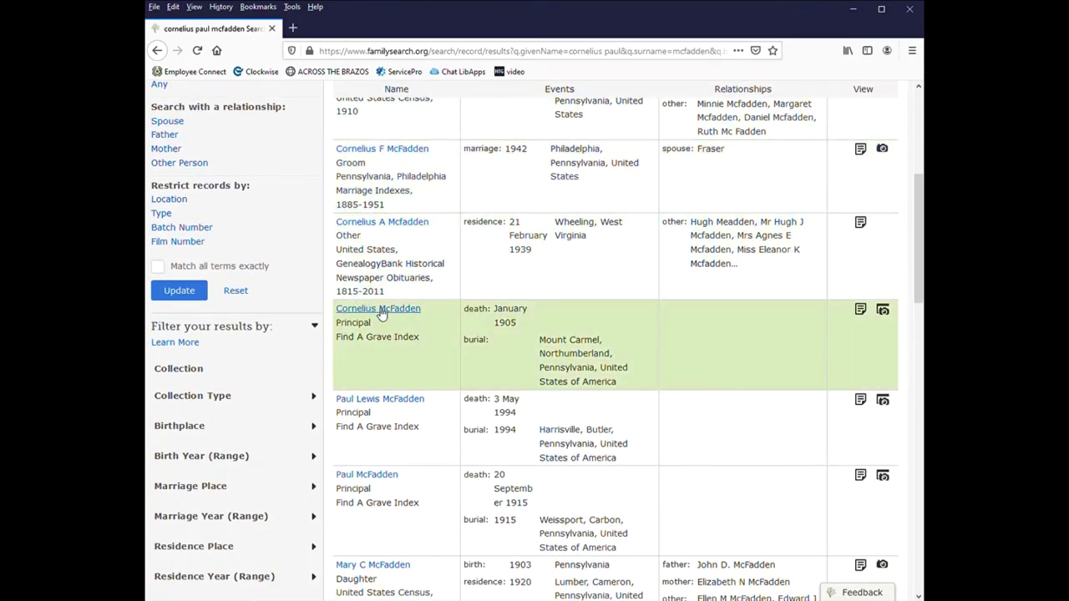
scroll(384, 309, down, 3)
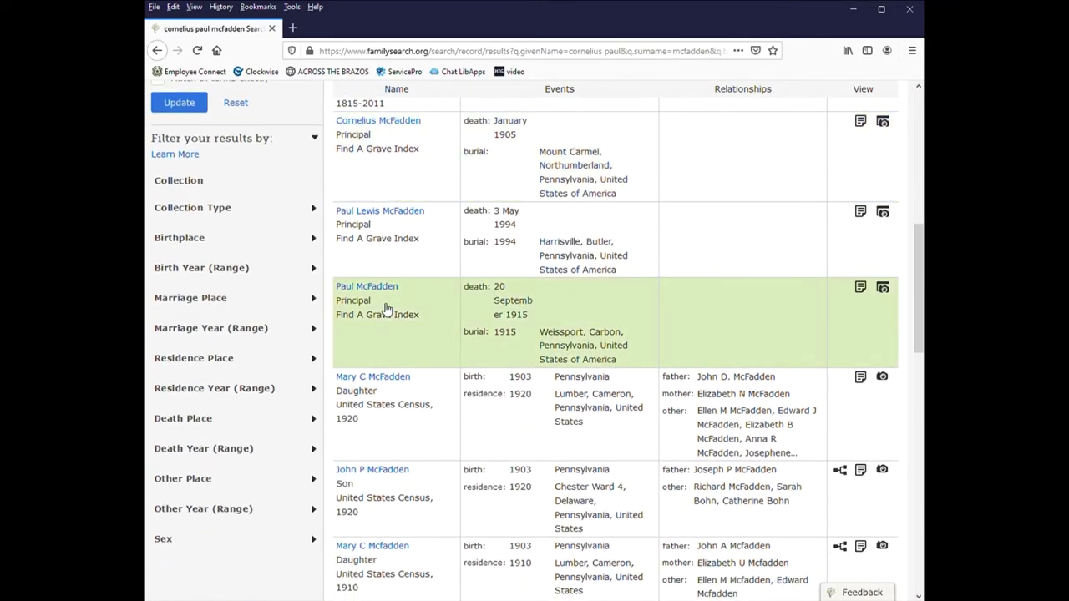
scroll(386, 309, down, 3)
scroll(388, 310, up, 5)
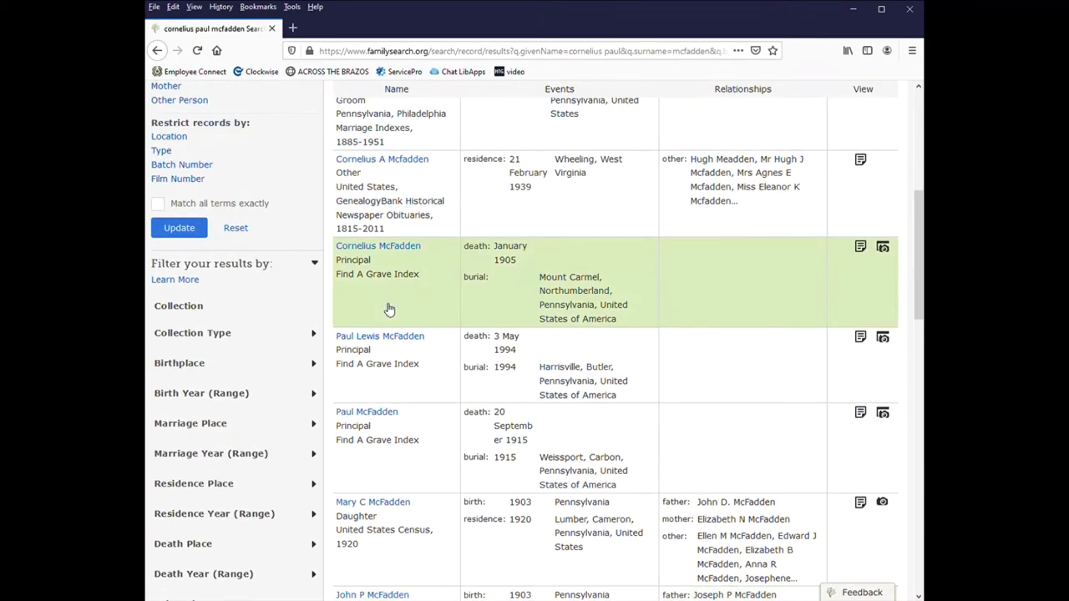
scroll(388, 310, up, 6)
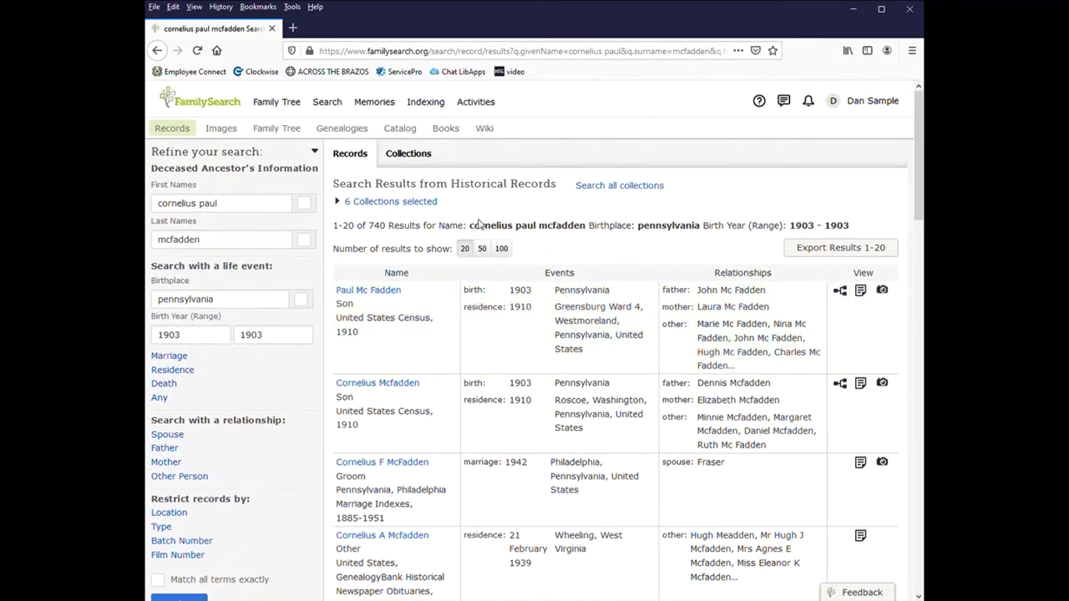
Remove the United States Census 1910 and 1920 and the World War I Soldiers naturalization index from the collection filter
click(402, 207)
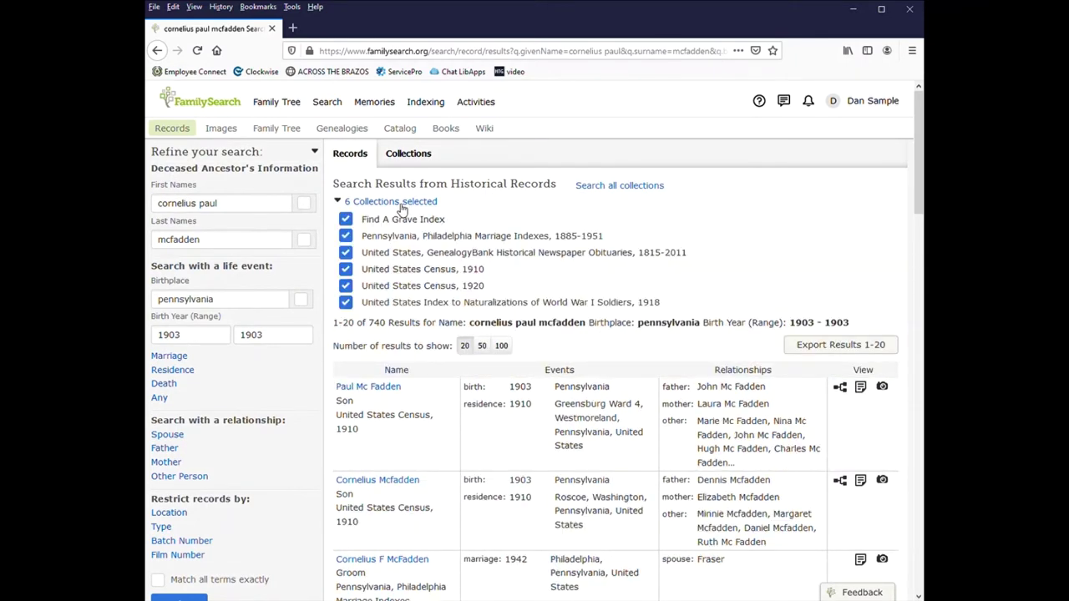
click(344, 269)
click(351, 287)
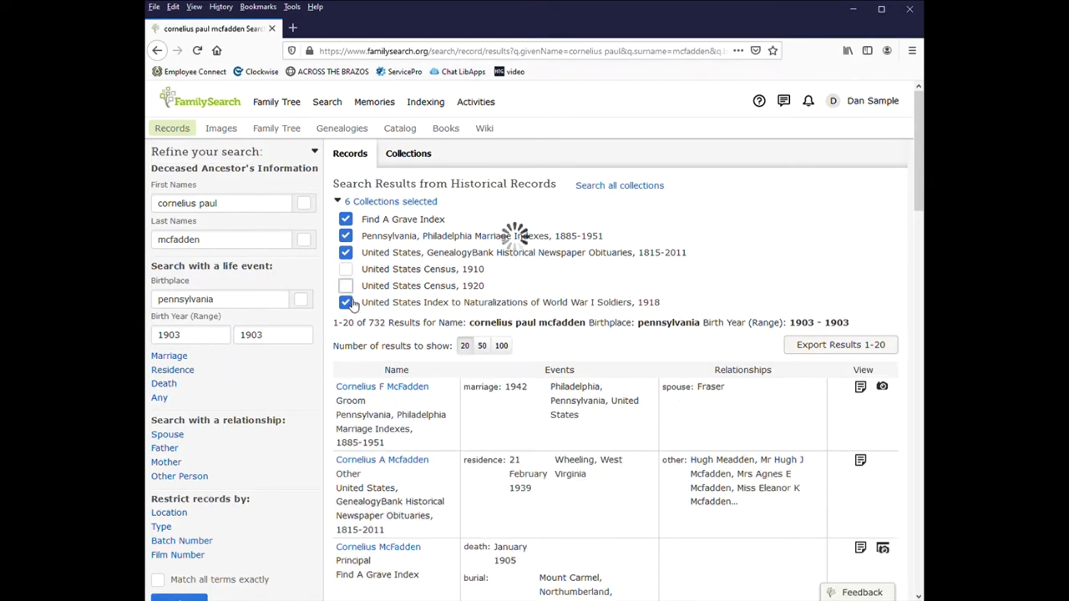
click(351, 303)
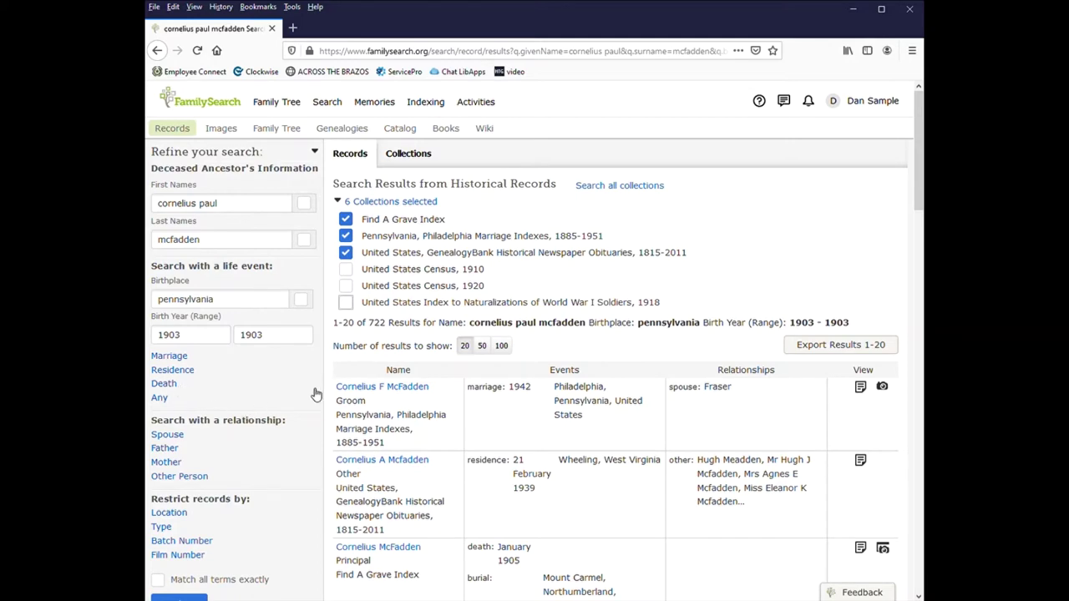
Update the search results and return to the blank historical records search form
scroll(301, 401, down, 3)
click(174, 418)
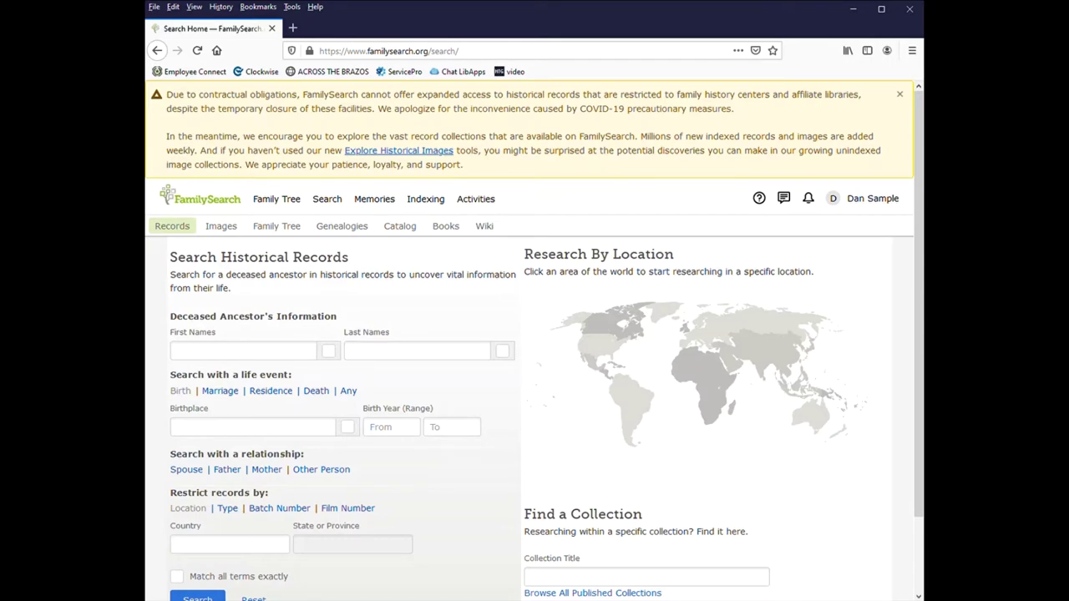
scroll(771, 480, down, 1)
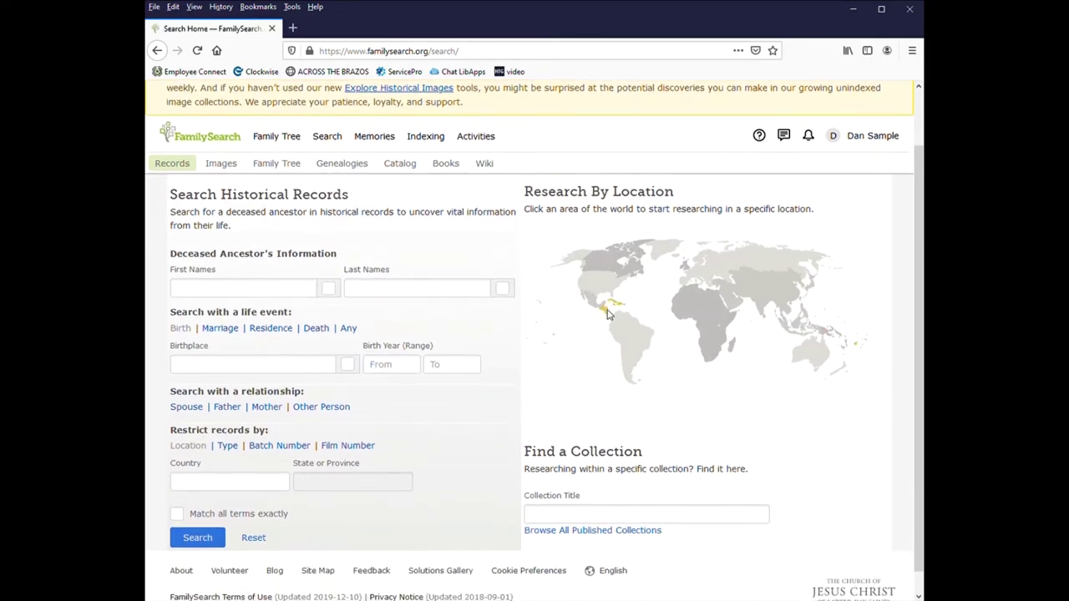
Open the Arkansas research page from the United States on the location map and look over its search form and collections
click(594, 287)
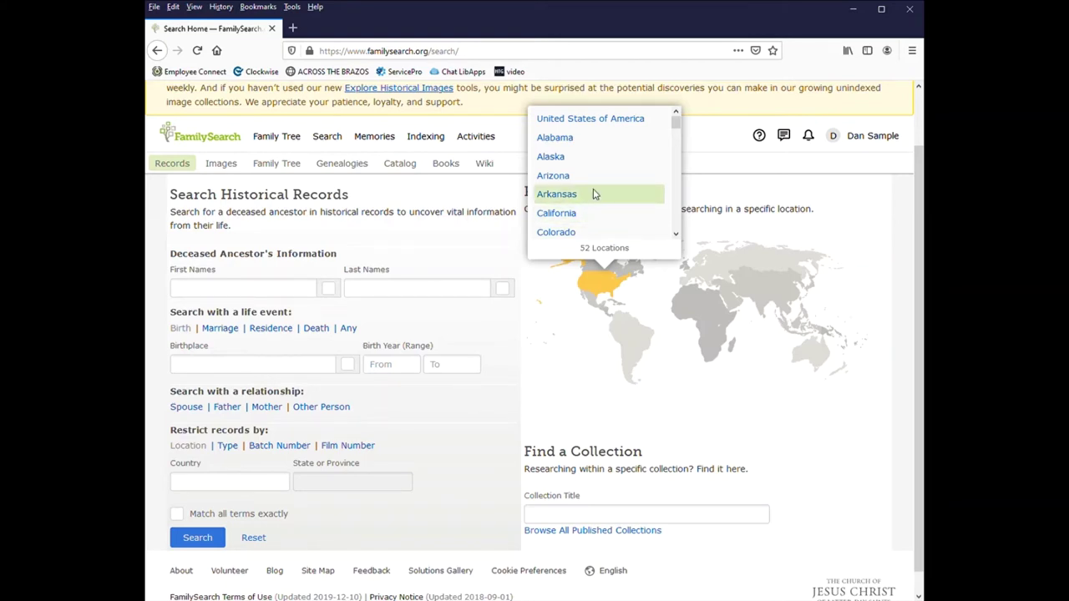
click(549, 202)
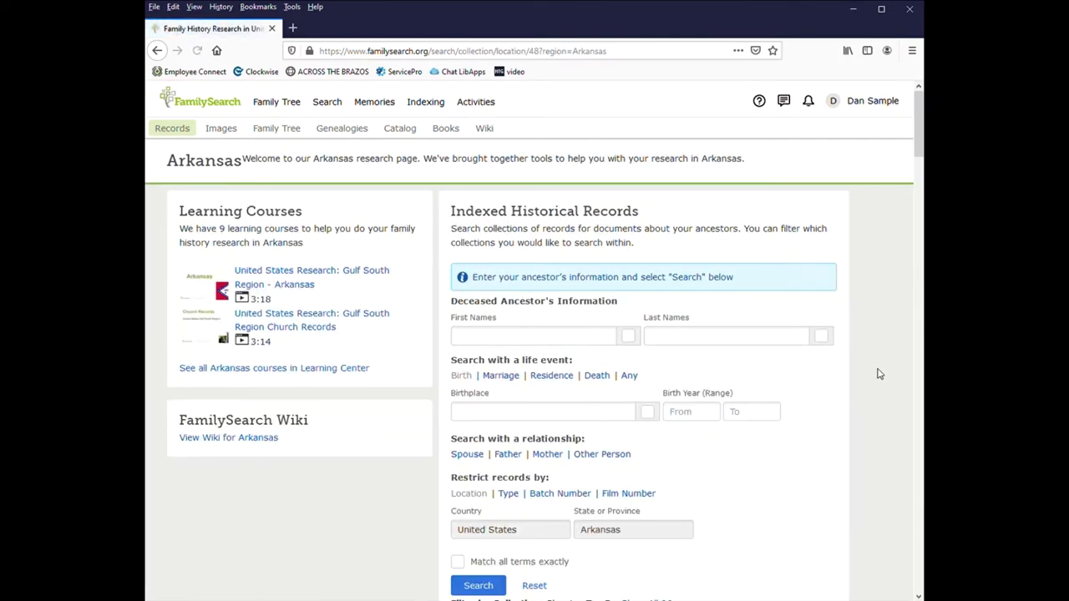
scroll(878, 373, down, 1)
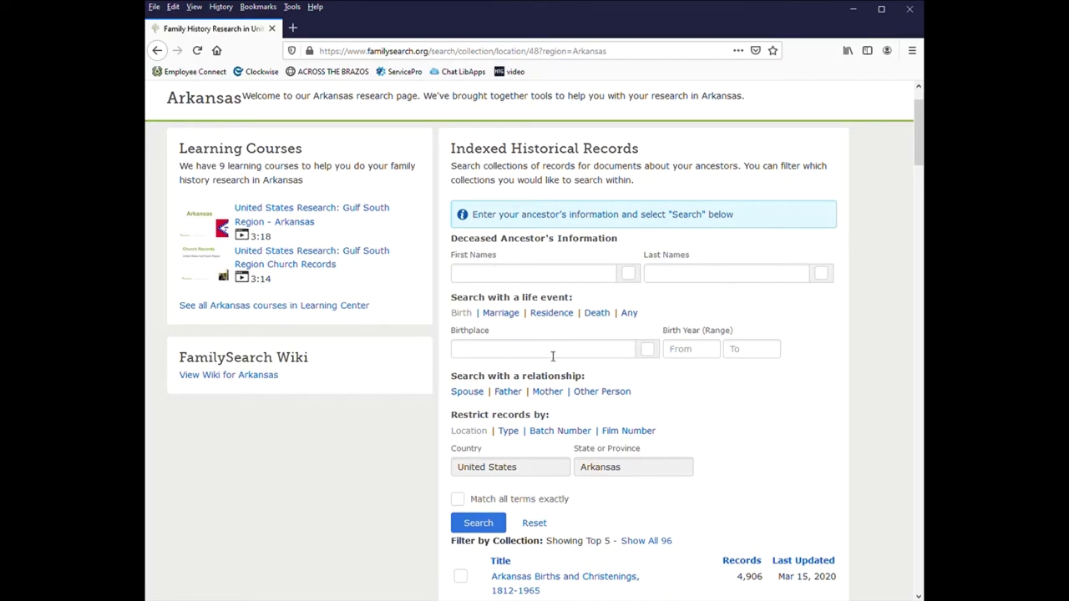
scroll(754, 350, down, 4)
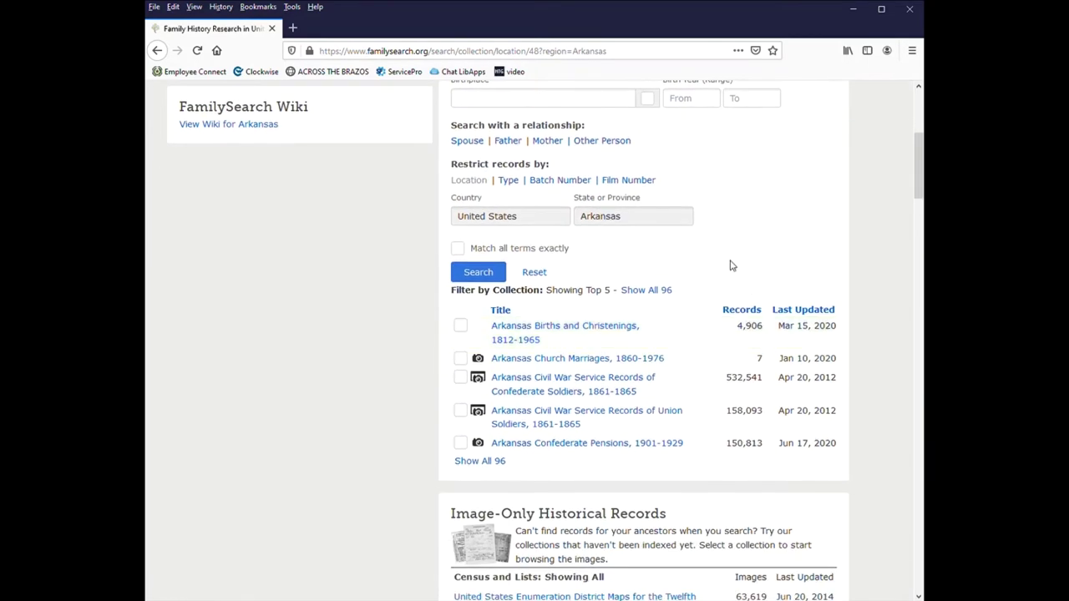
scroll(731, 265, down, 1)
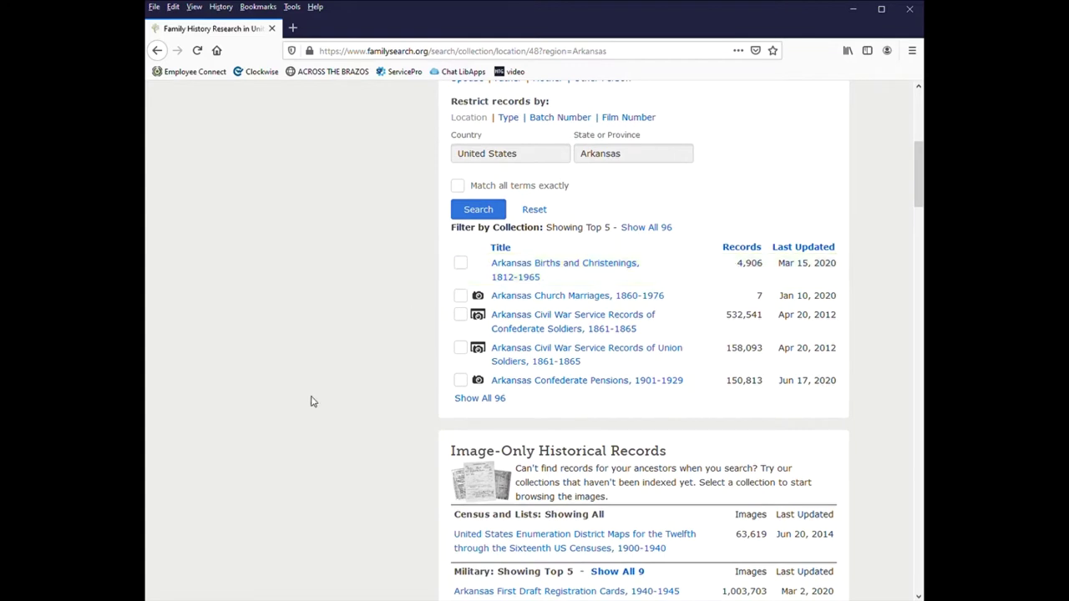
Show all indexed Arkansas collections and look through the full list
click(469, 400)
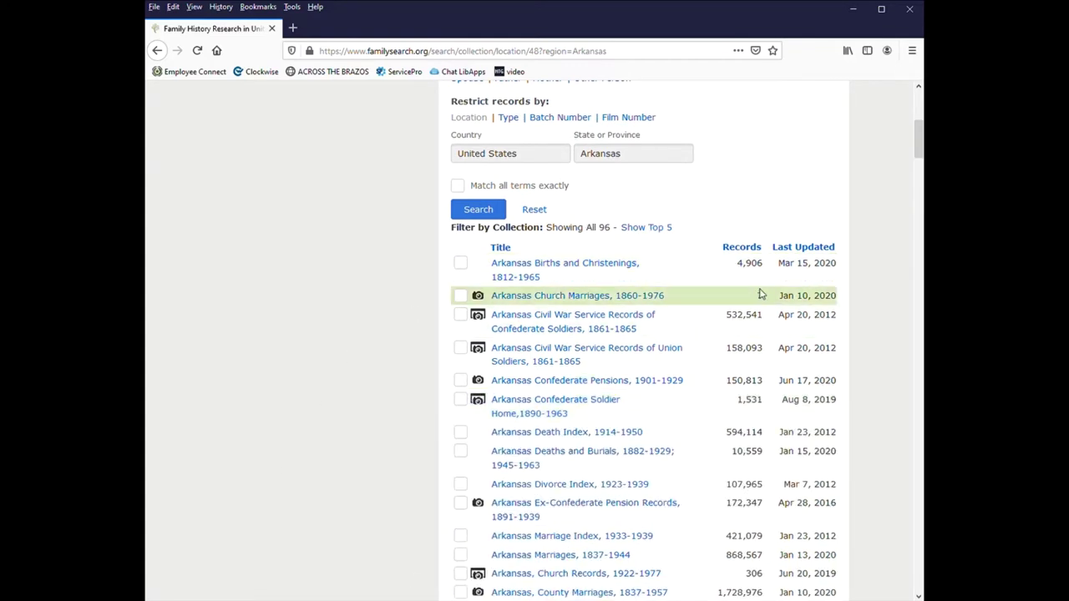
scroll(761, 293, down, 3)
scroll(761, 293, down, 4)
scroll(760, 294, down, 2)
scroll(600, 409, down, 5)
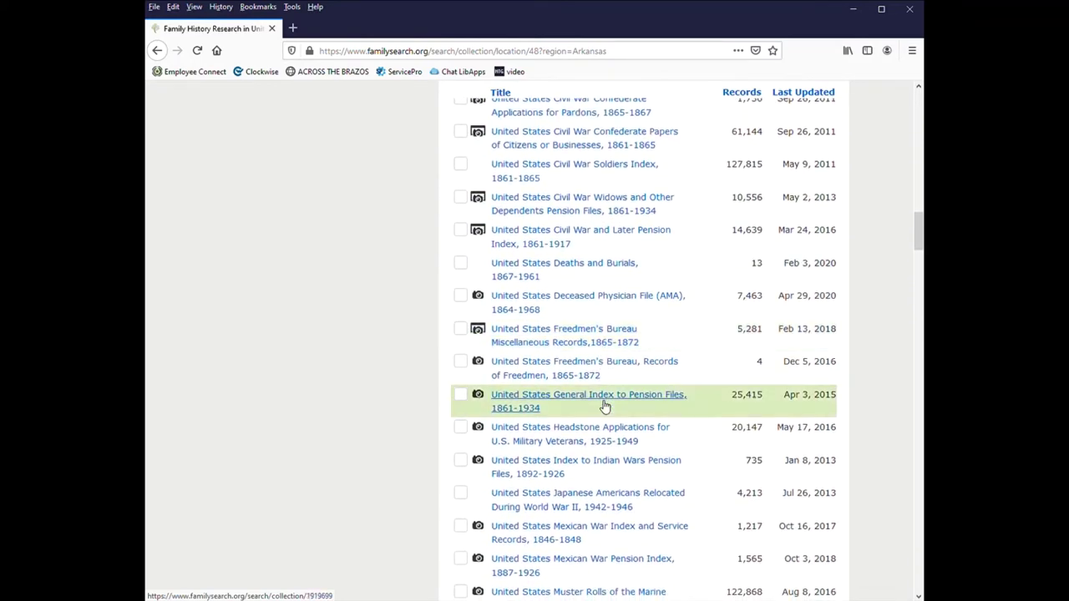
scroll(605, 407, up, 7)
scroll(606, 406, up, 2)
scroll(606, 407, up, 1)
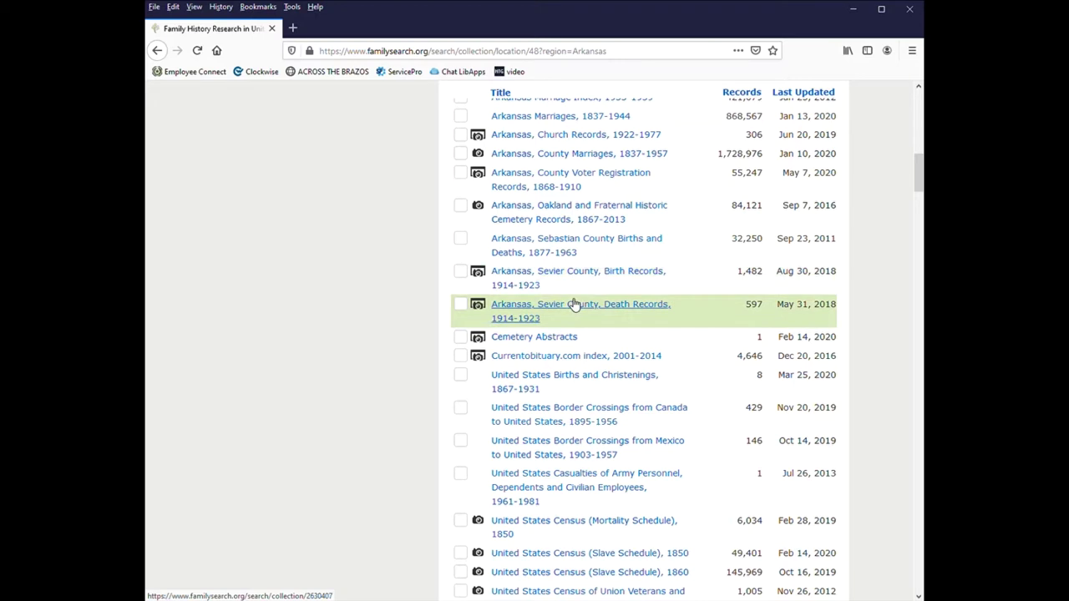
Open the Arkansas, County Marriages, 1837-1957 collection and search it by the ancestor's last name
click(567, 159)
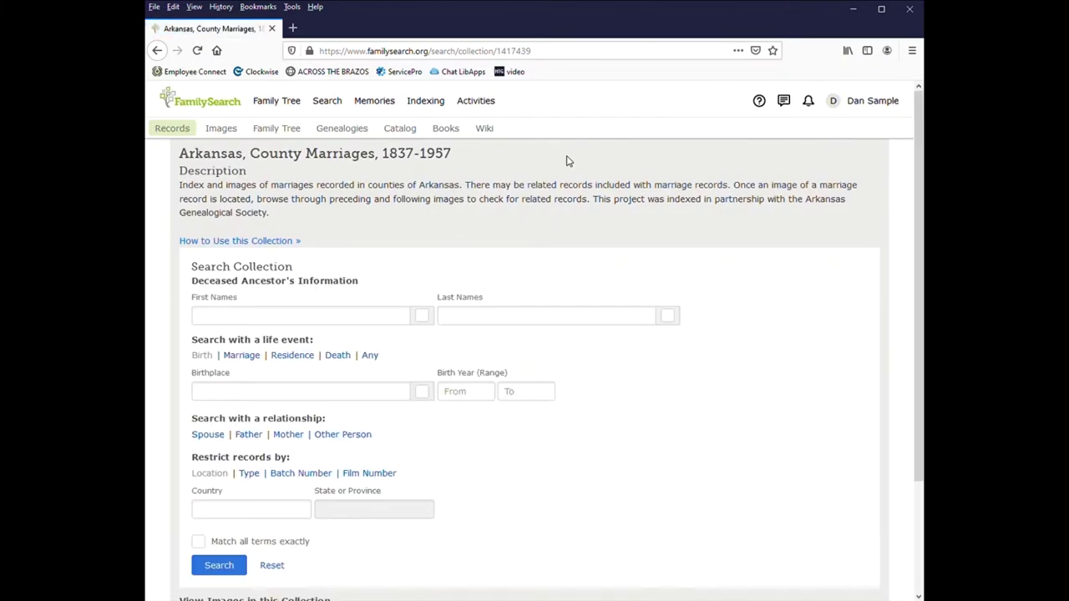
scroll(568, 326, down, 3)
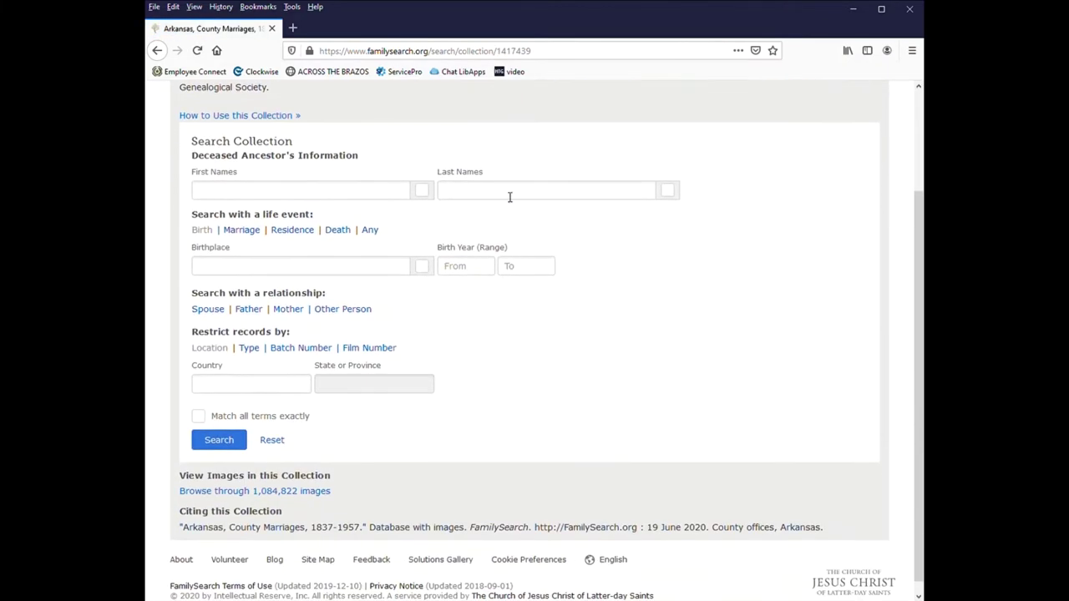
click(511, 194)
key(Return)
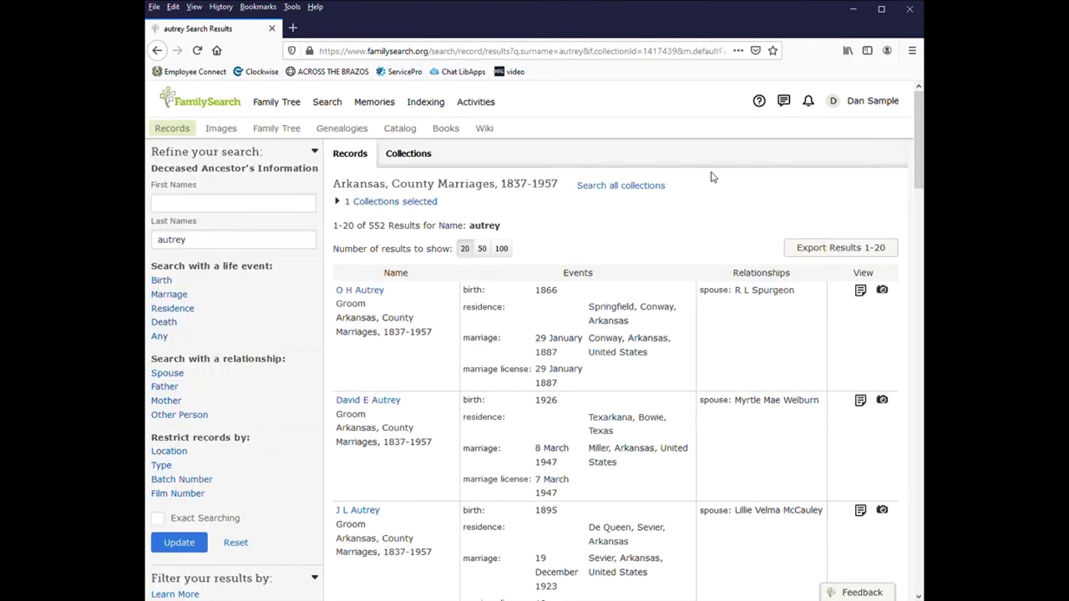
Open the 8 March 1947 Miller County marriage record and examine its original document image enlarged
scroll(714, 183, down, 5)
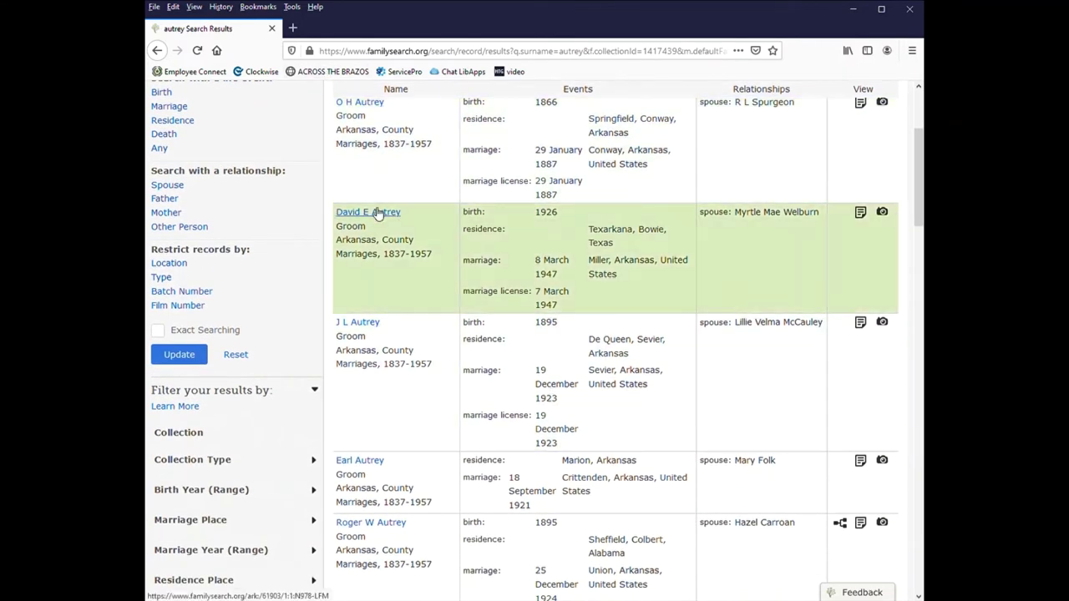
click(373, 212)
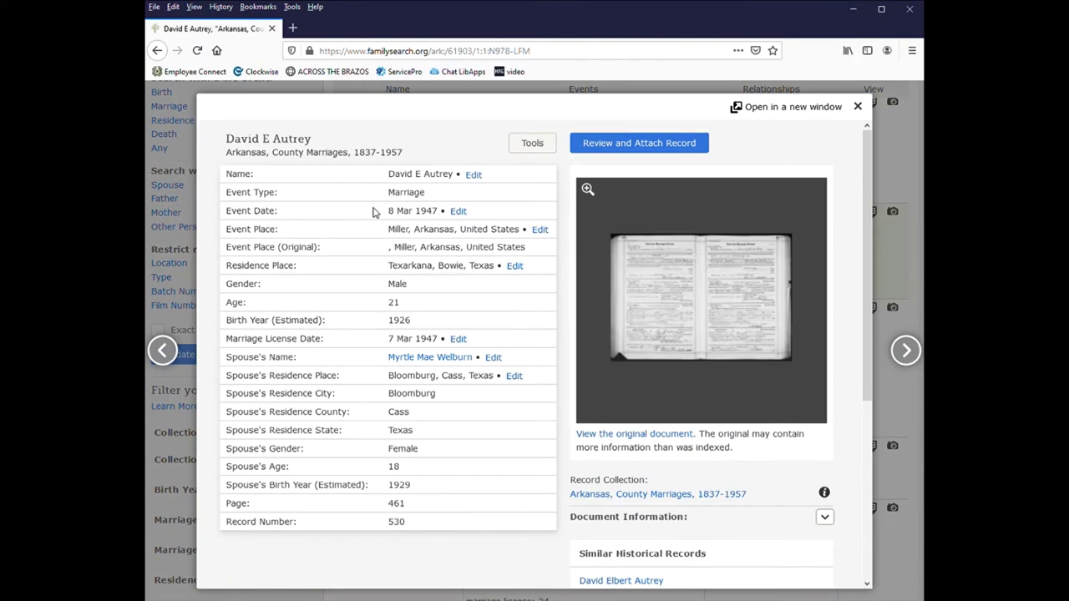
click(715, 290)
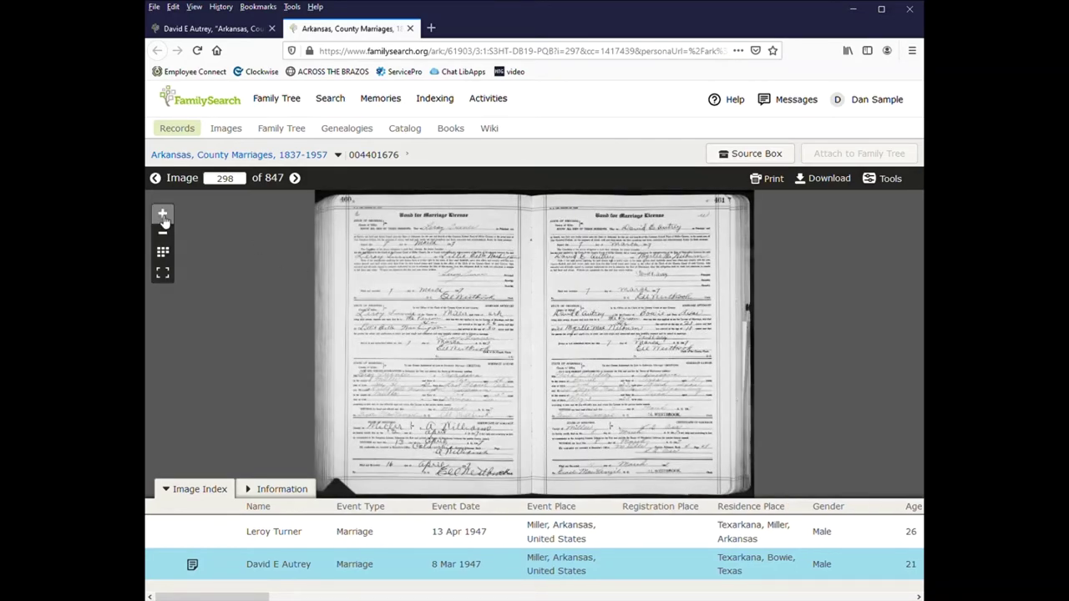
click(163, 214)
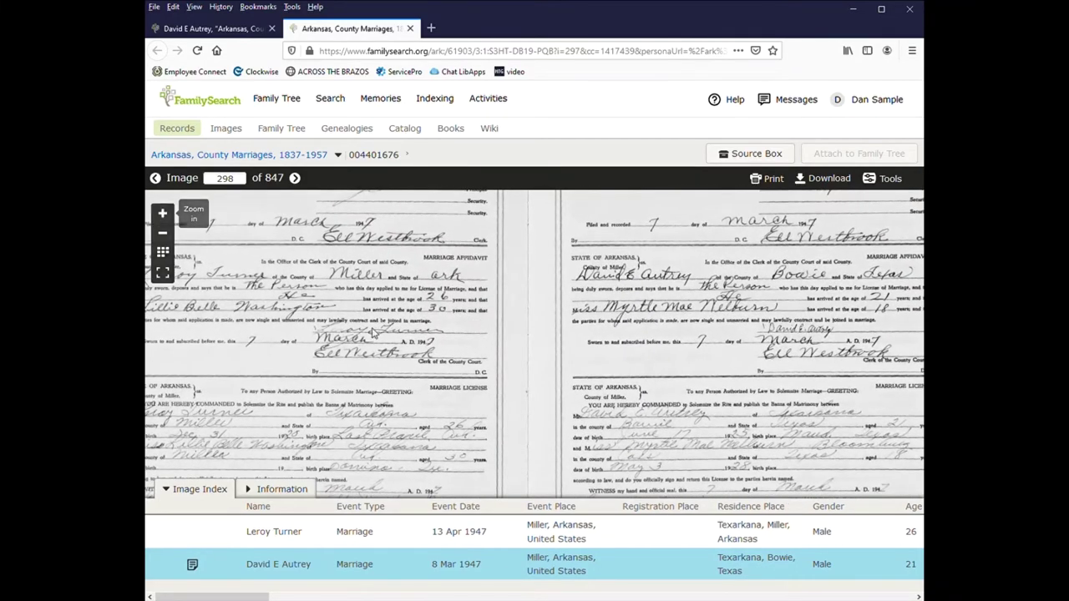
drag(711, 426, 519, 440)
drag(501, 267, 535, 438)
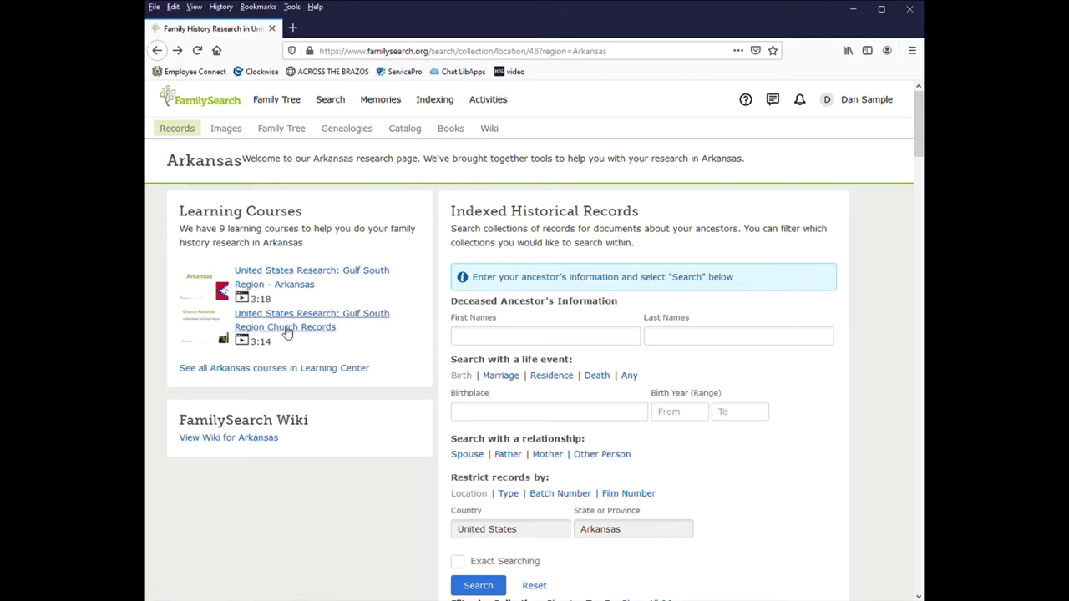
From the Arkansas research page, open all Arkansas courses in the Learning Center and look through the lessons
scroll(282, 330, down, 1)
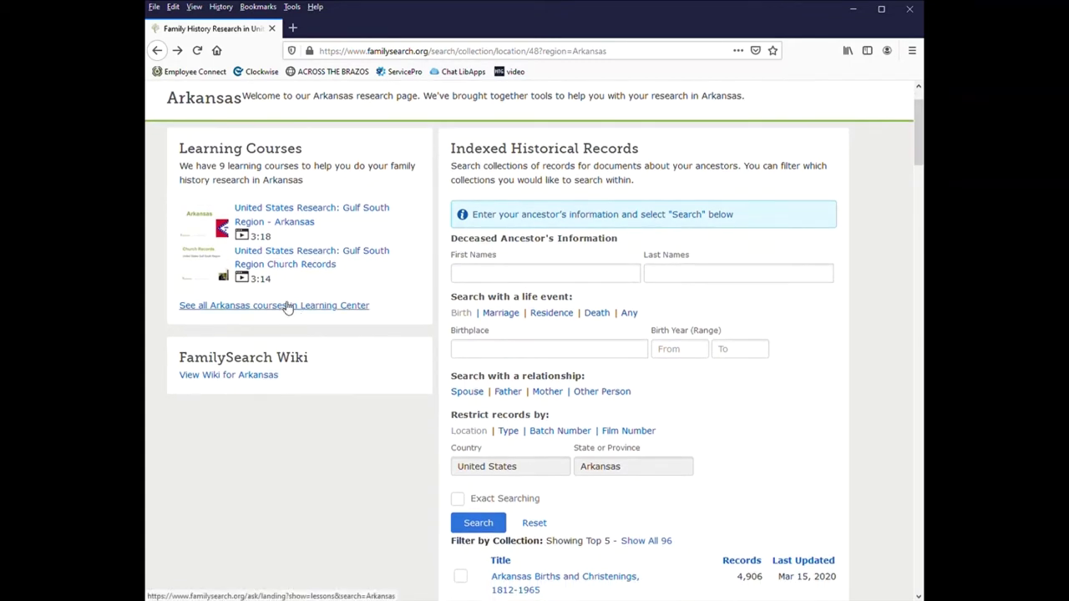
click(286, 306)
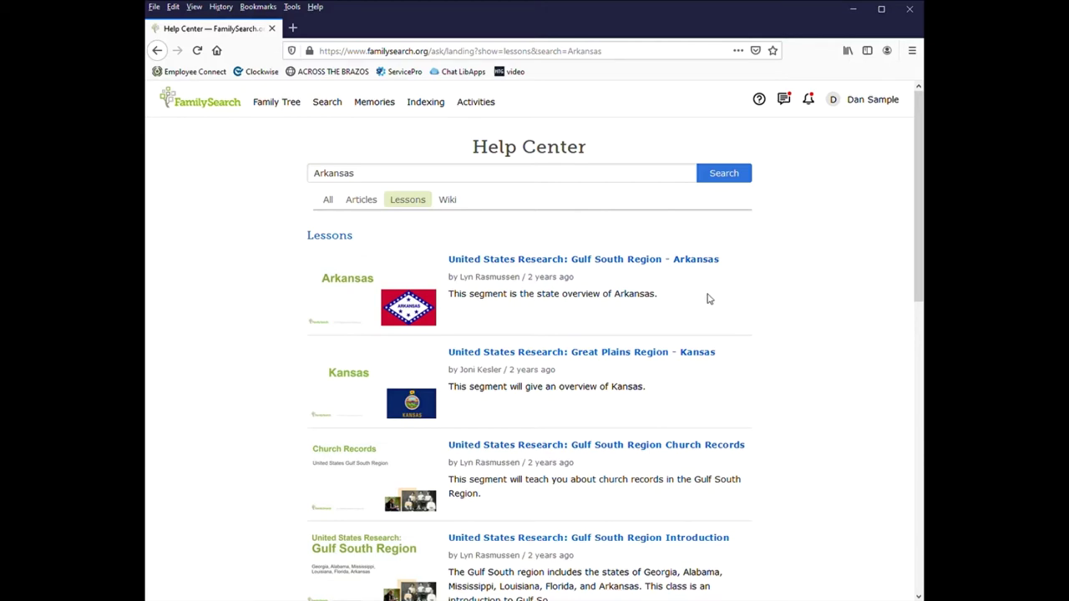
scroll(708, 299, down, 3)
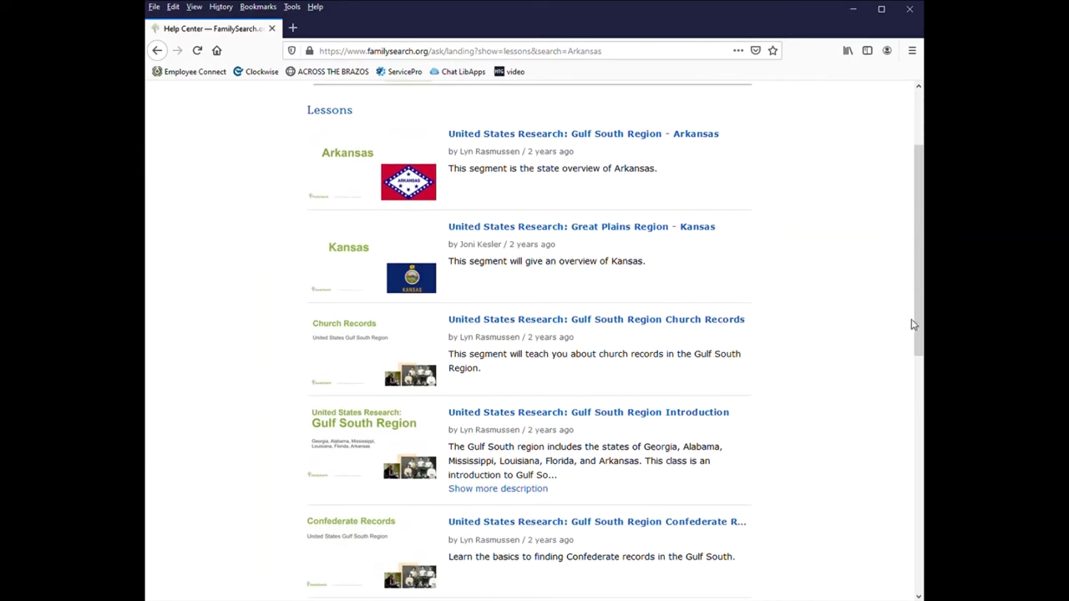
scroll(773, 315, down, 3)
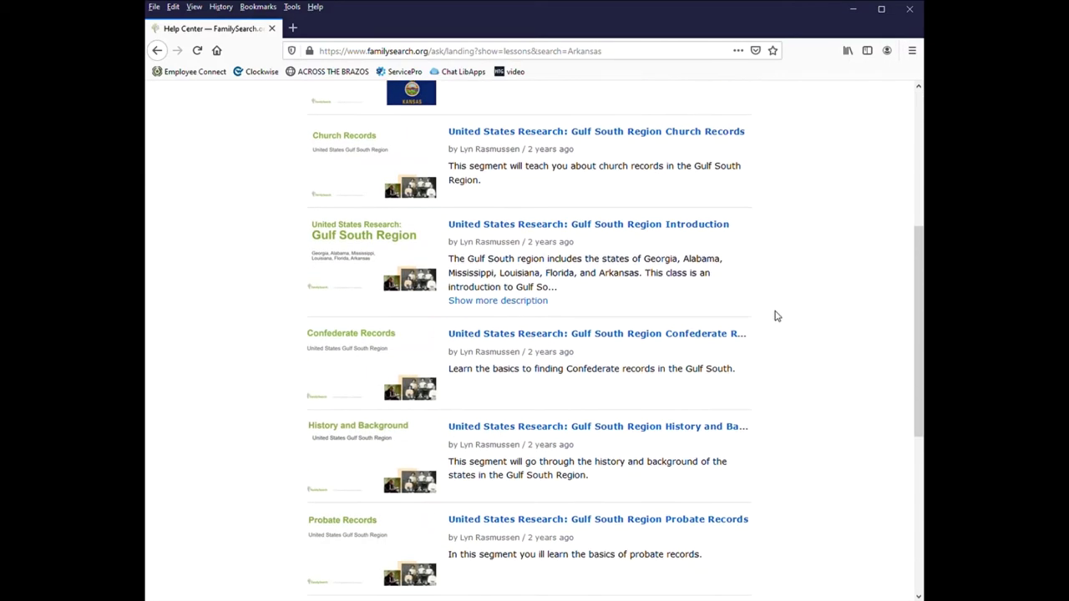
Return to the historical records search page and browse the list of all published collections
key(alt+Left)
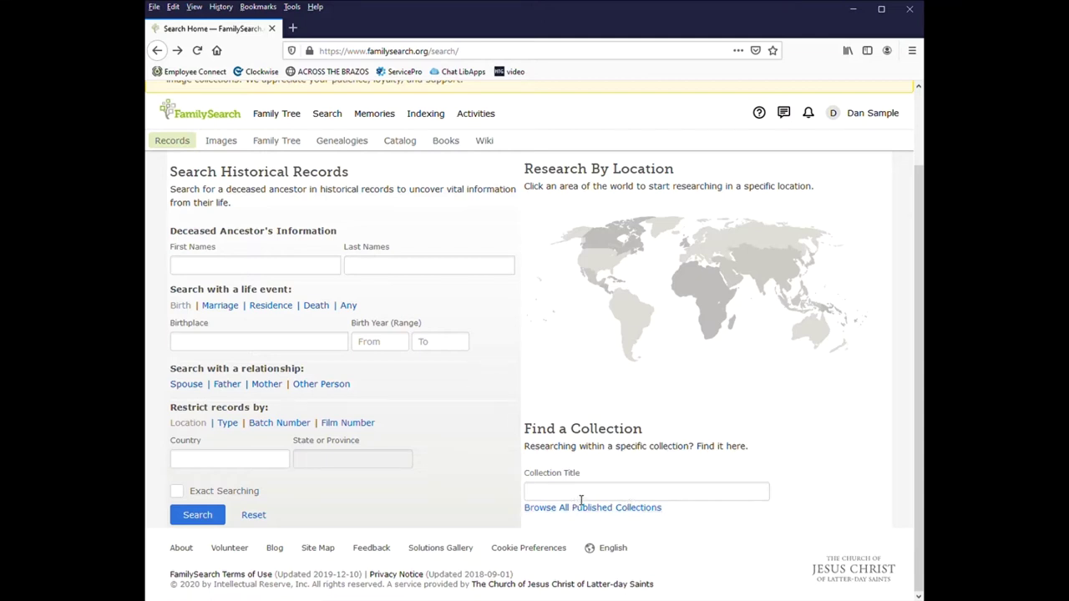
click(549, 509)
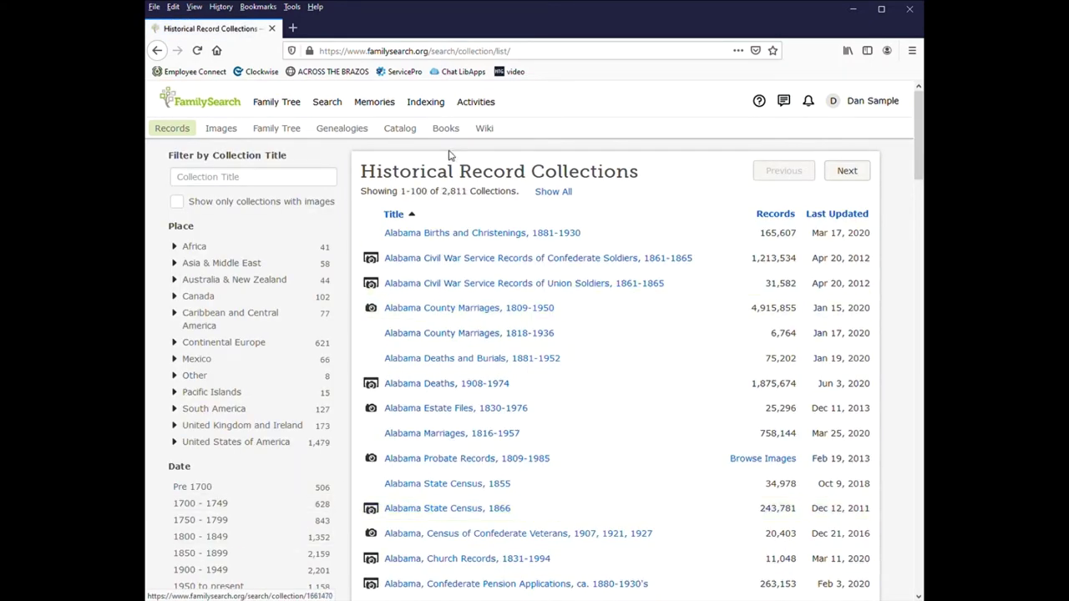
scroll(554, 281, down, 9)
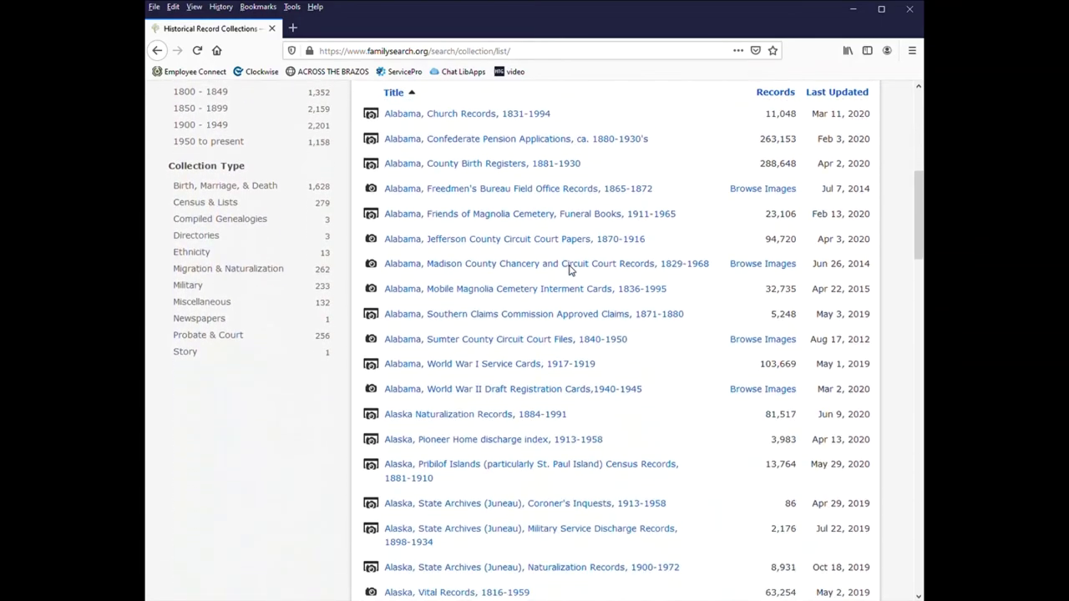
scroll(571, 270, up, 10)
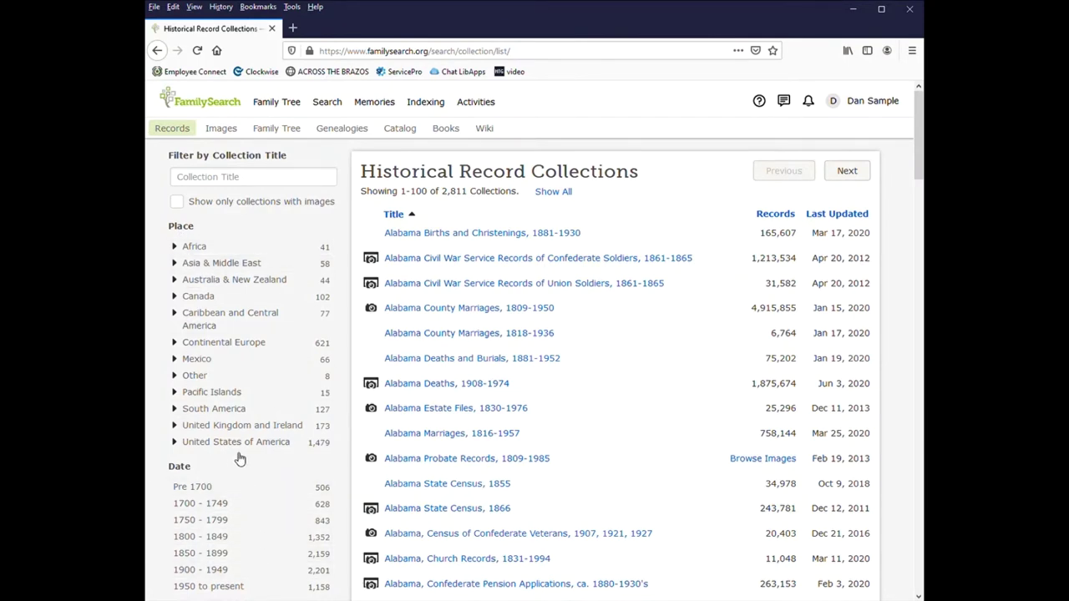
Filter the published collections by place to Arkansas in the United States of America and look through them
click(225, 445)
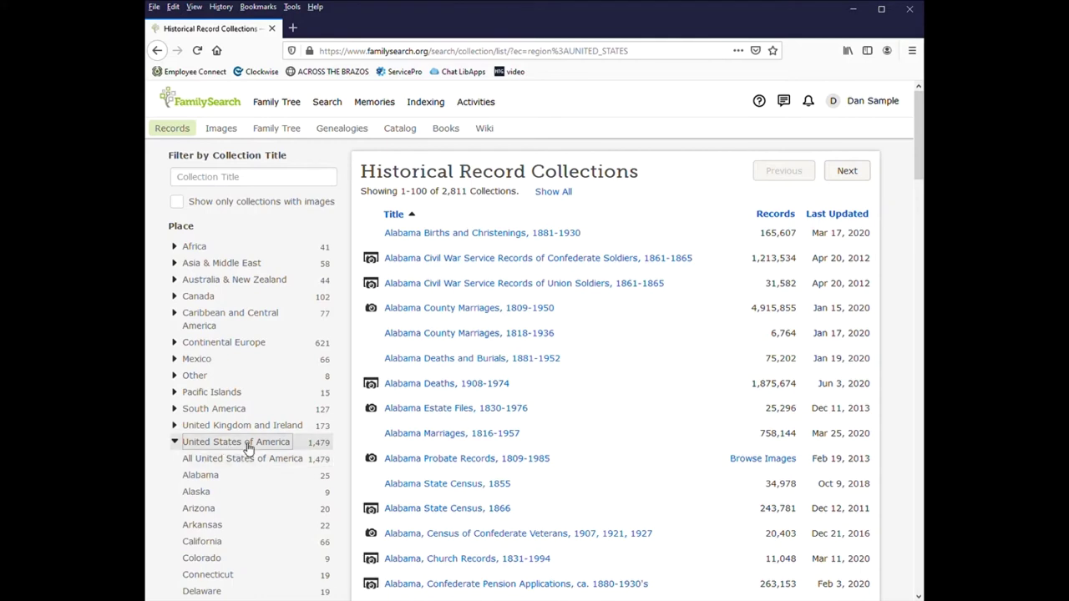
scroll(249, 449, down, 3)
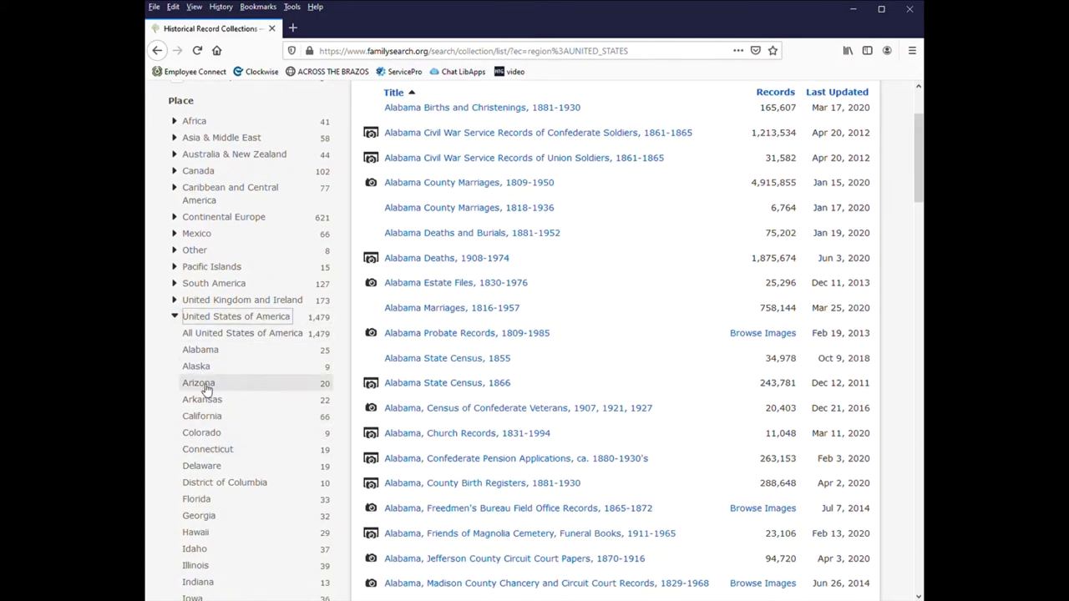
click(213, 403)
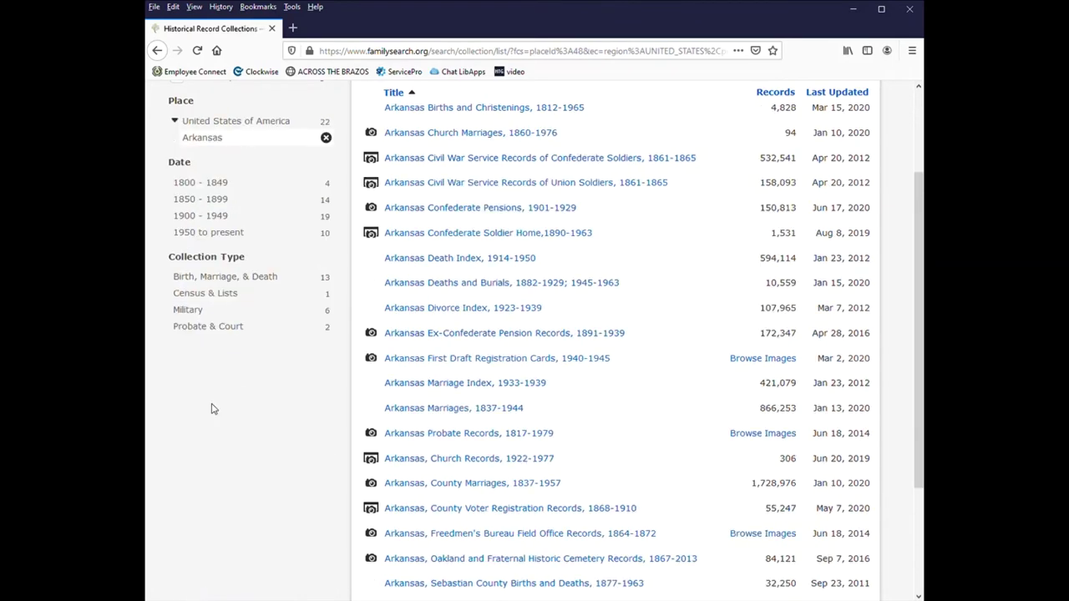
scroll(593, 383, down, 3)
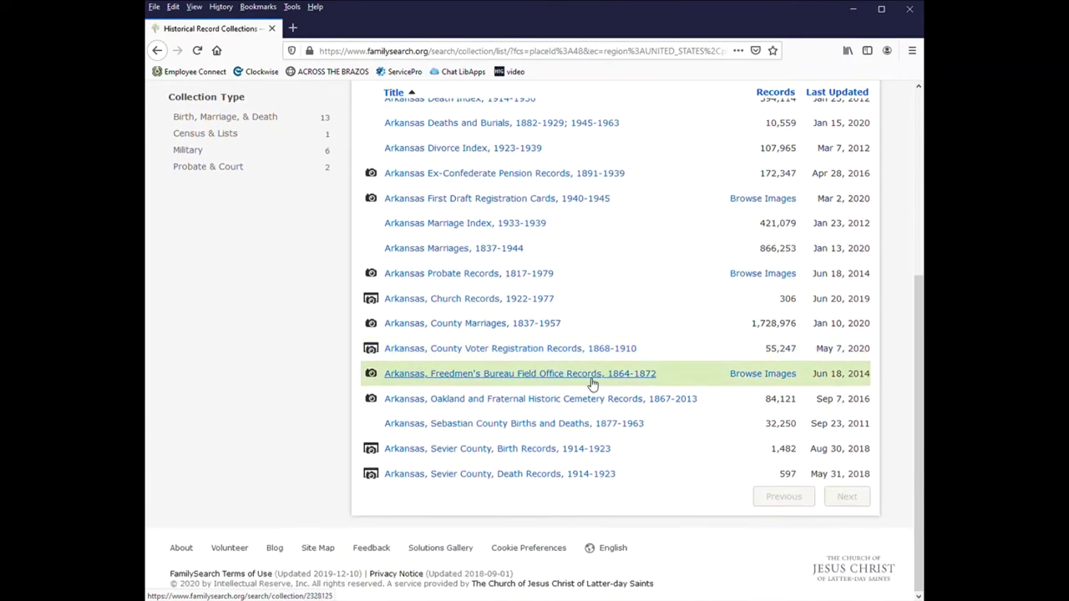
scroll(591, 383, up, 5)
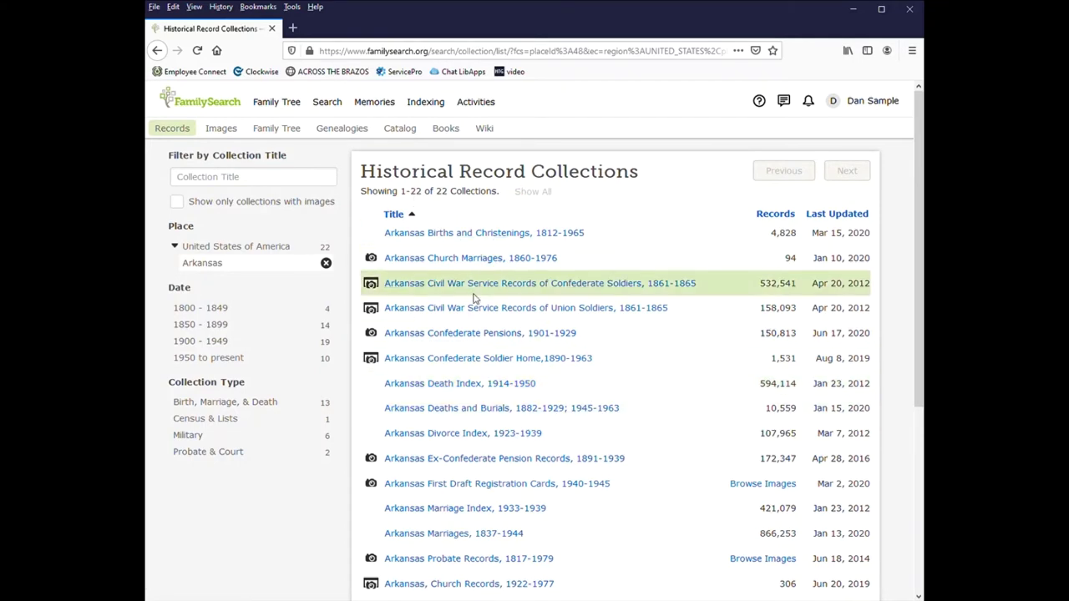
scroll(474, 301, down, 5)
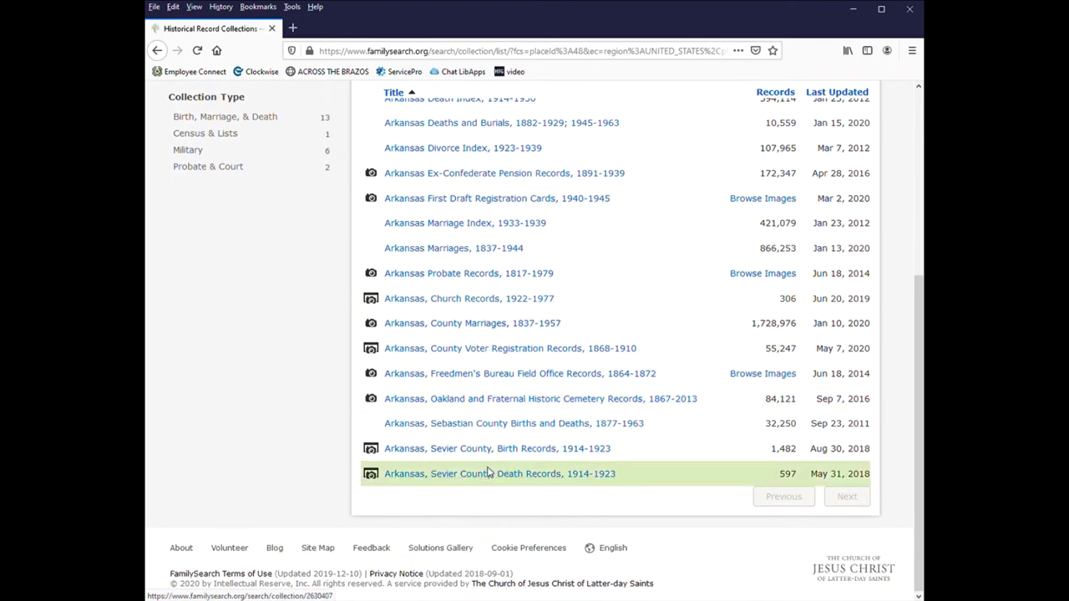
scroll(451, 472, up, 5)
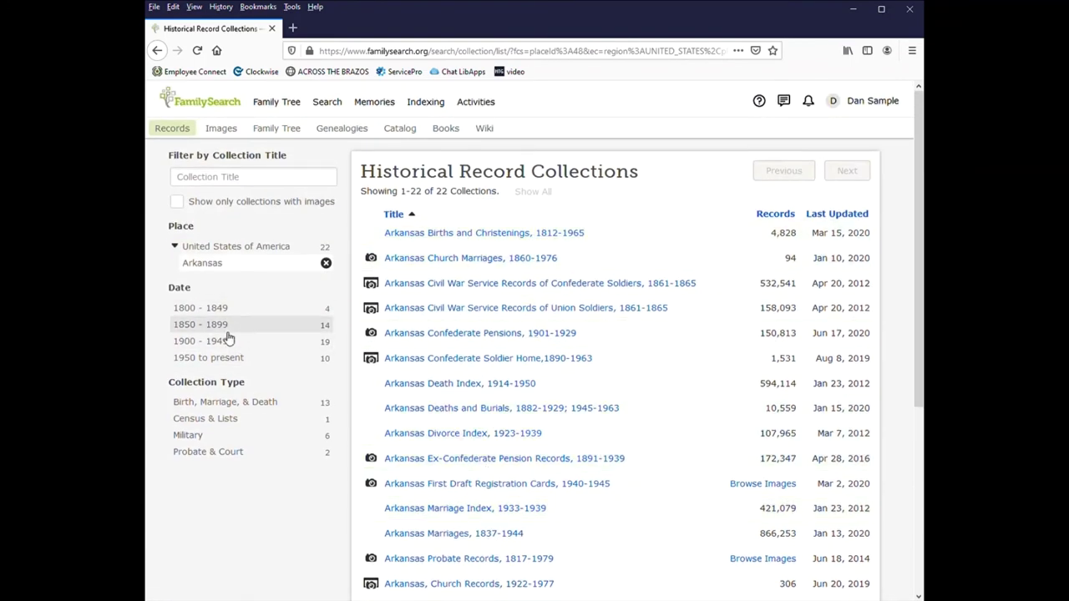
Limit the Arkansas collections to Birth, Marriage, & Death and open Arkansas Church Marriages, 1860-1976
click(193, 403)
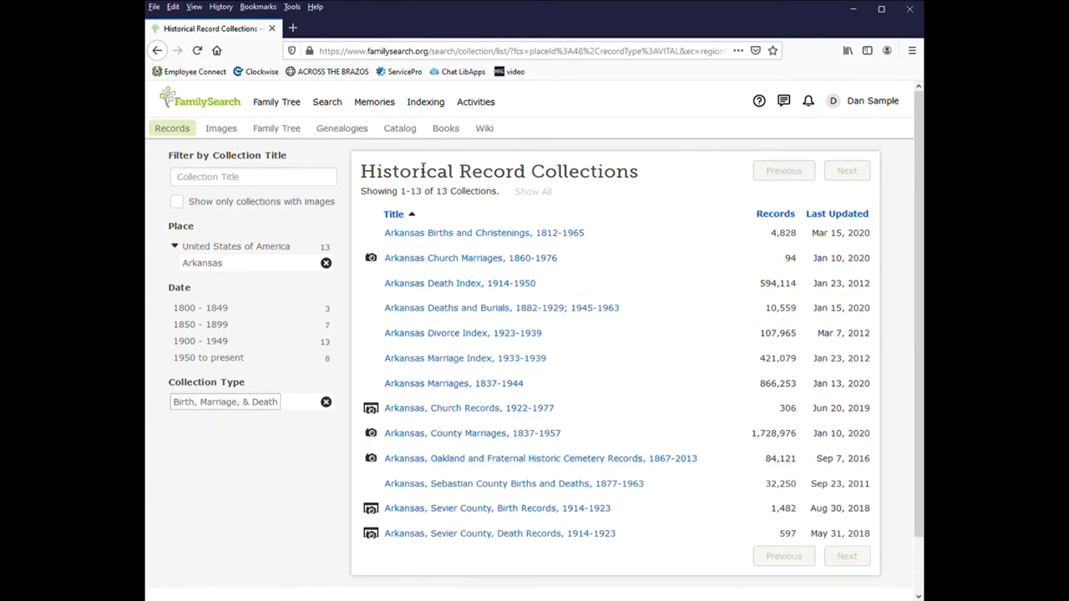
scroll(444, 221, down, 2)
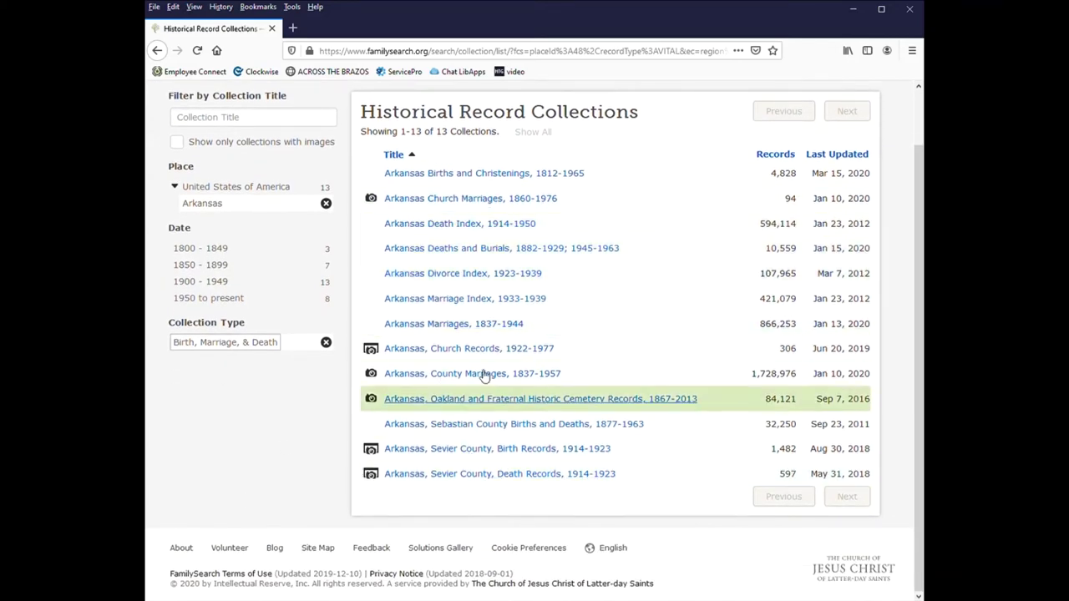
click(462, 198)
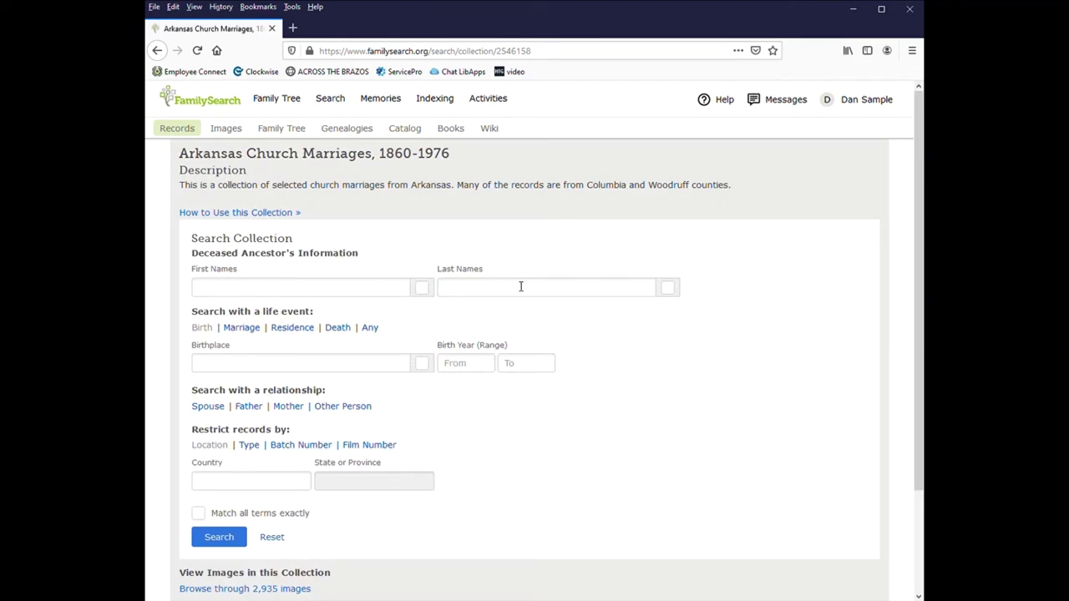
scroll(213, 410, down, 3)
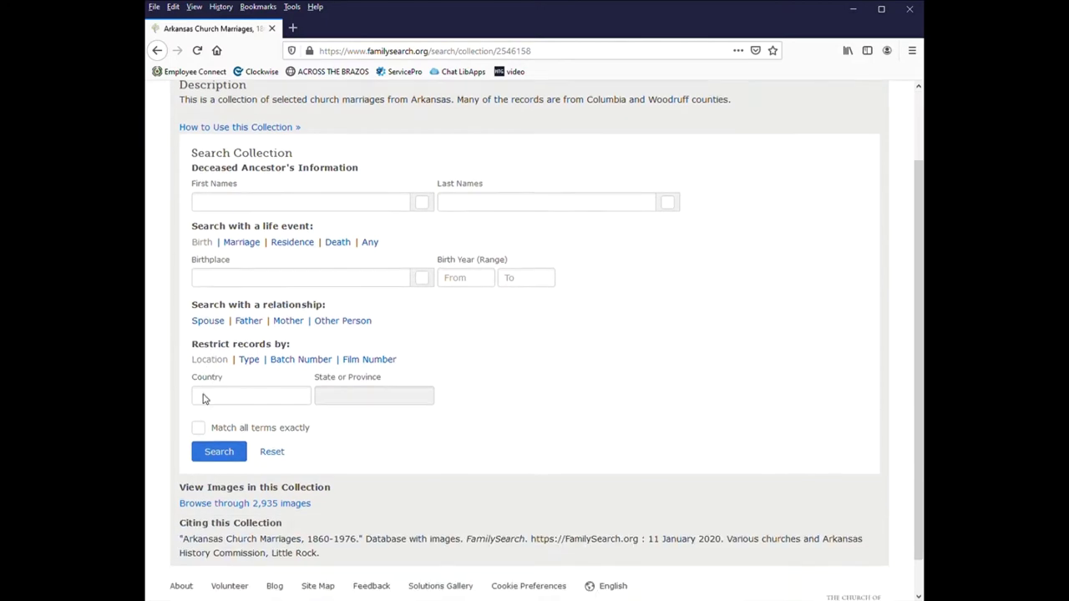
Browse the collection's images to Cleburn County, Heber Springs, Goodloe Methodist Church, church records 1887-1947, and page through the first images
click(253, 467)
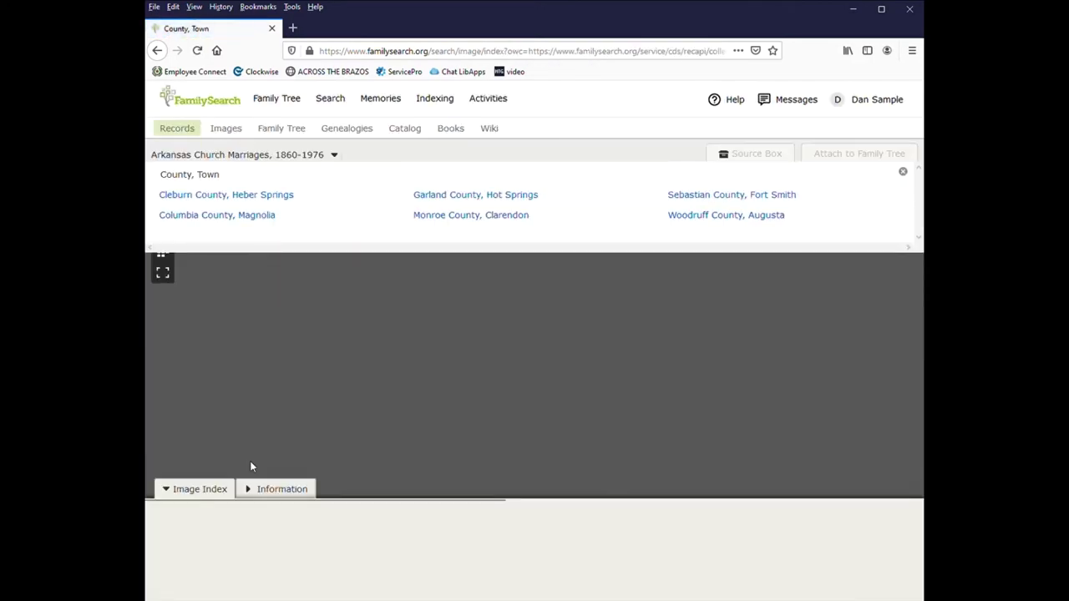
click(277, 198)
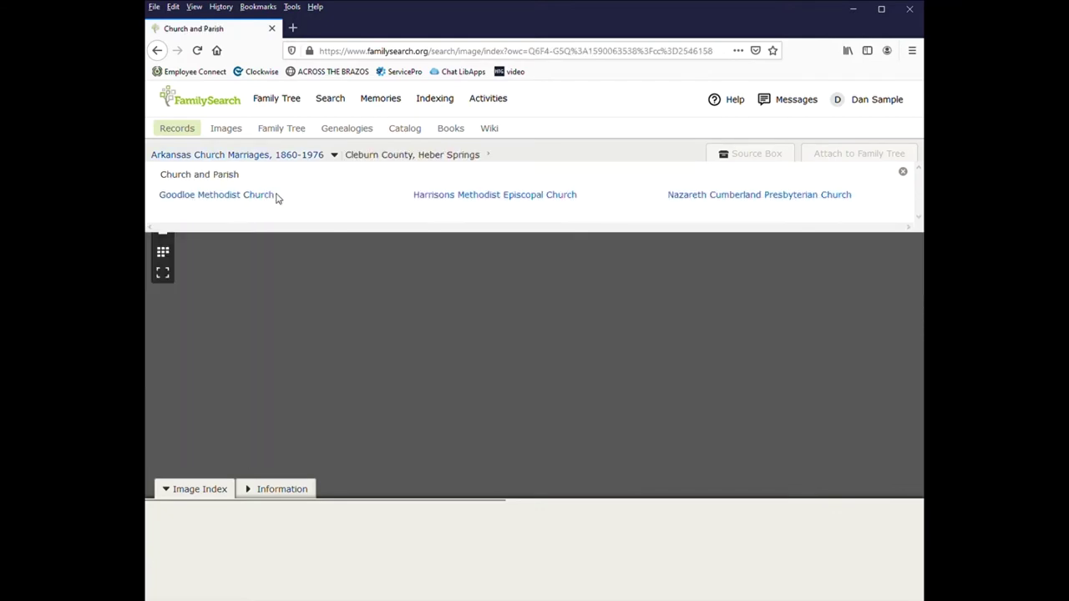
click(271, 196)
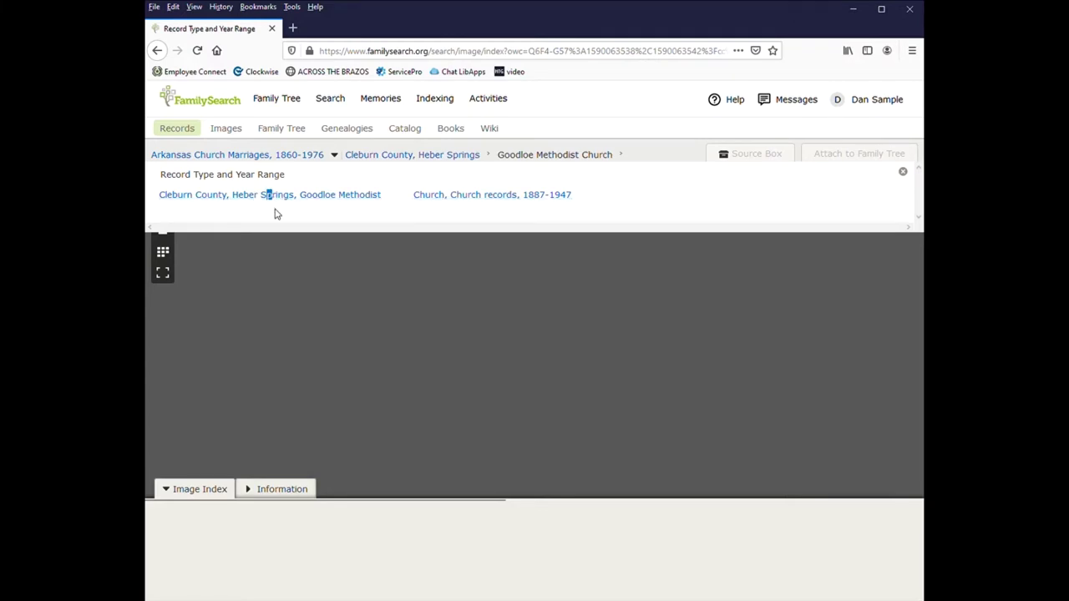
click(333, 201)
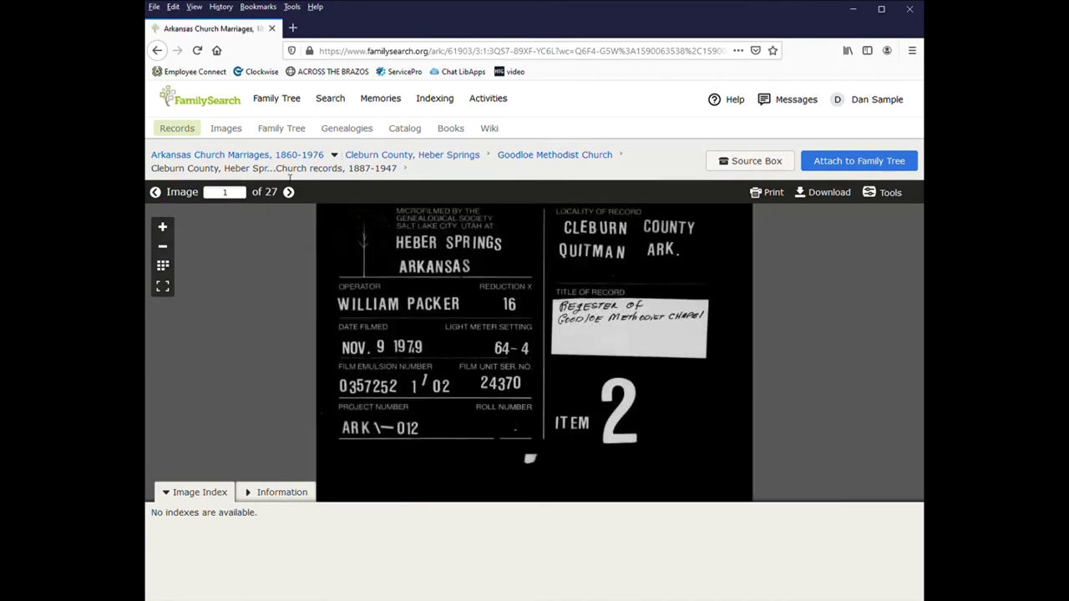
click(290, 193)
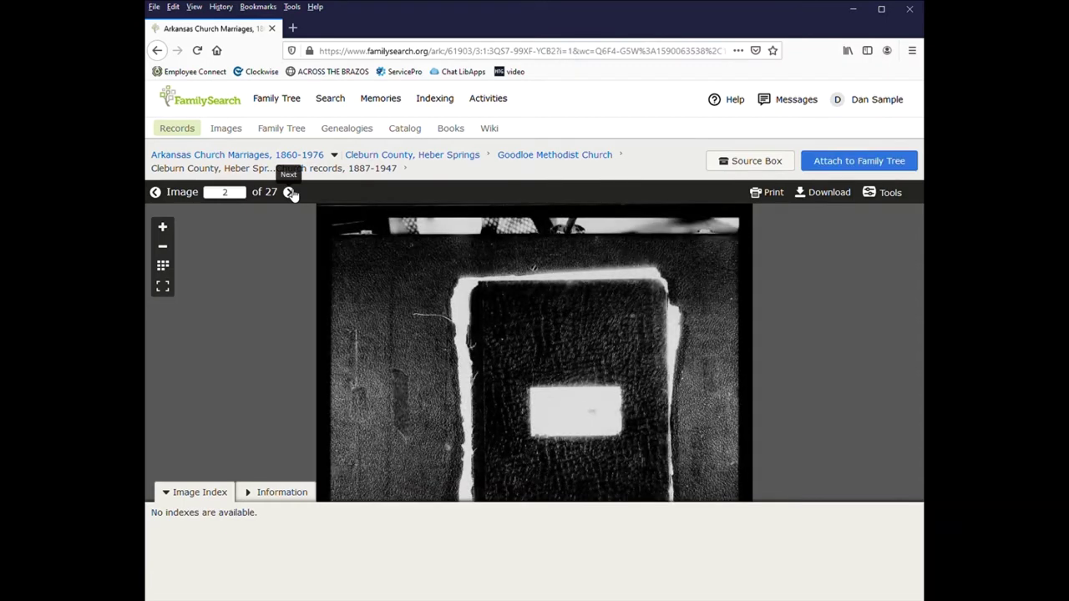
click(290, 193)
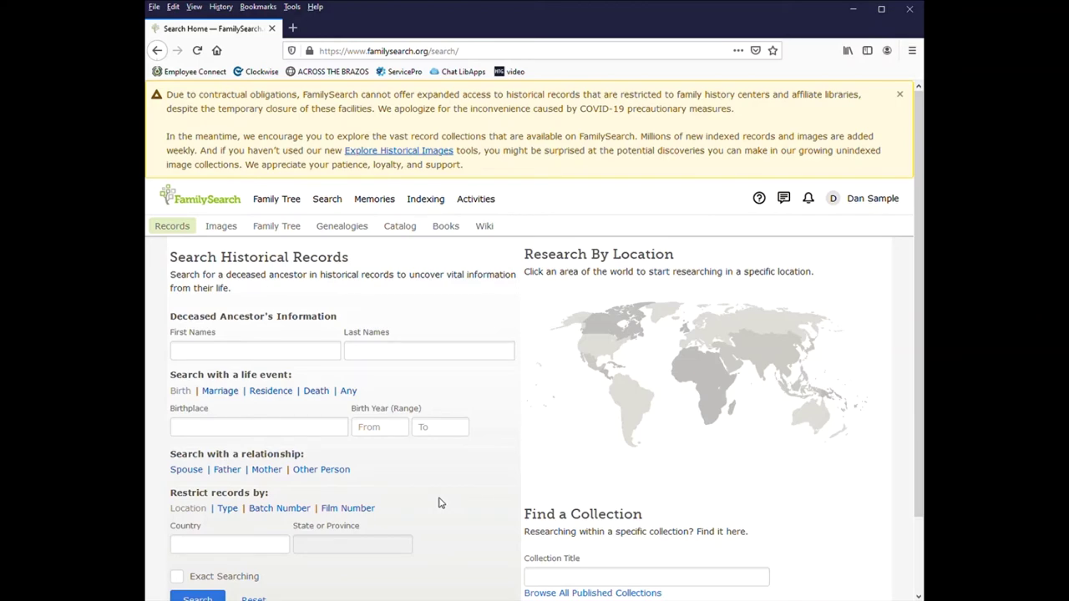
From the records search page, open Explore Historical Images and search the image groups for Pope, Arkansas, United States
scroll(443, 503, down, 2)
scroll(449, 503, up, 2)
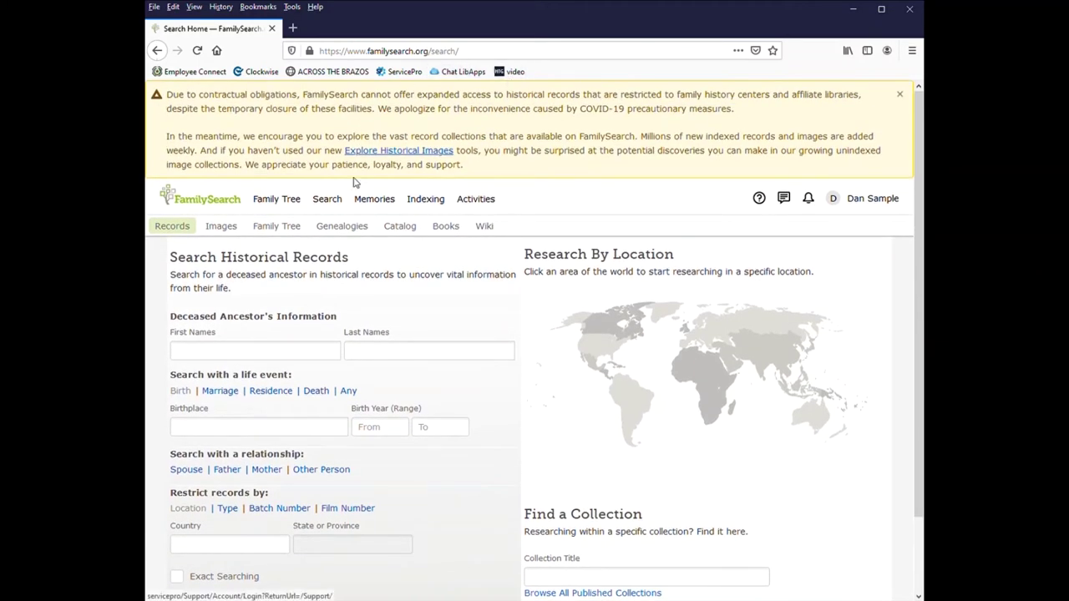
click(317, 203)
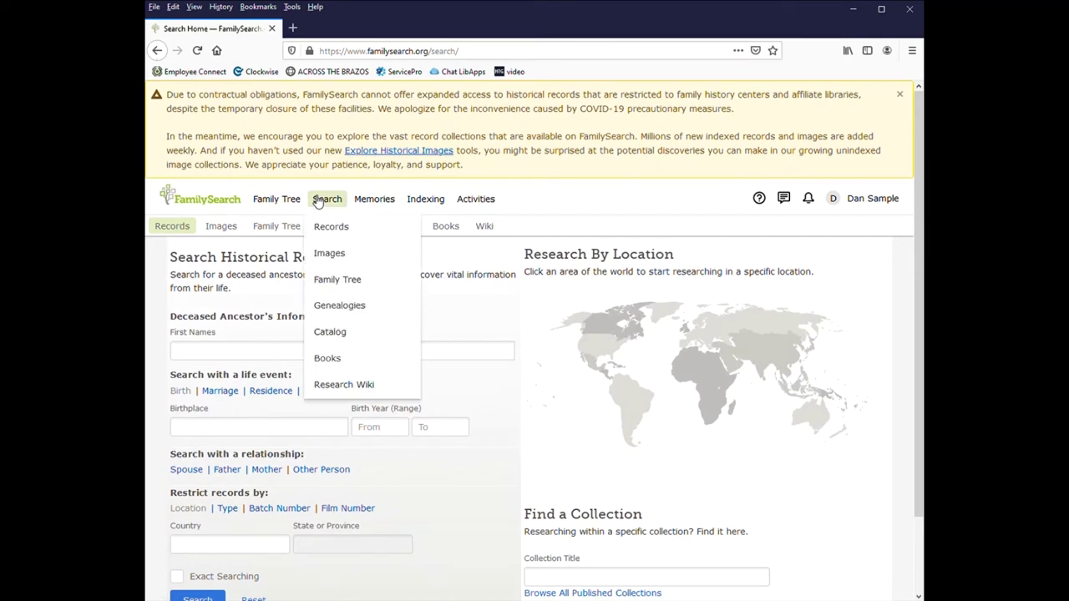
click(332, 254)
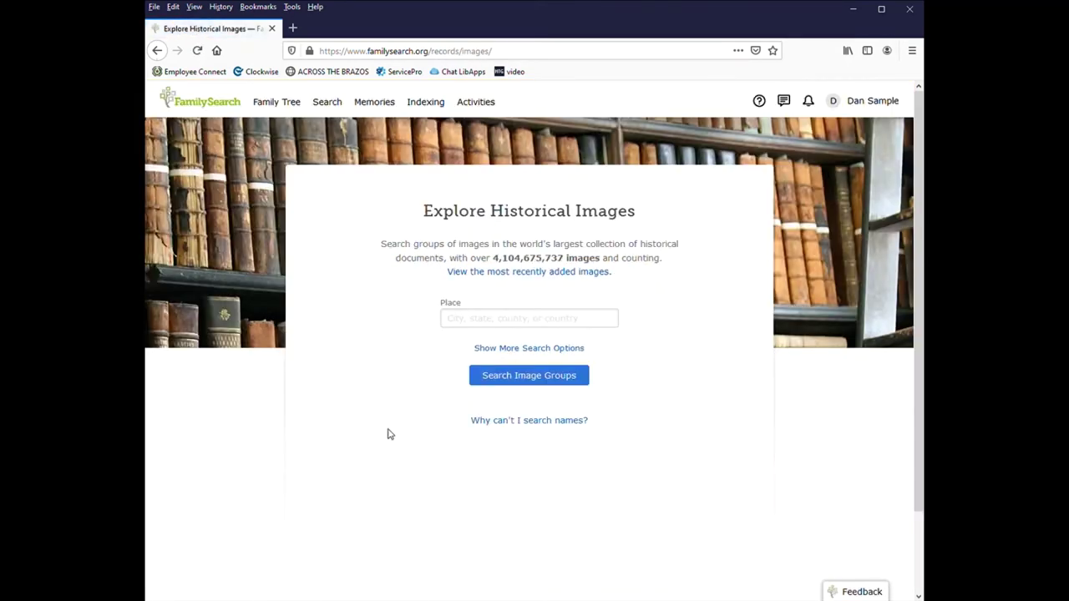
click(533, 320)
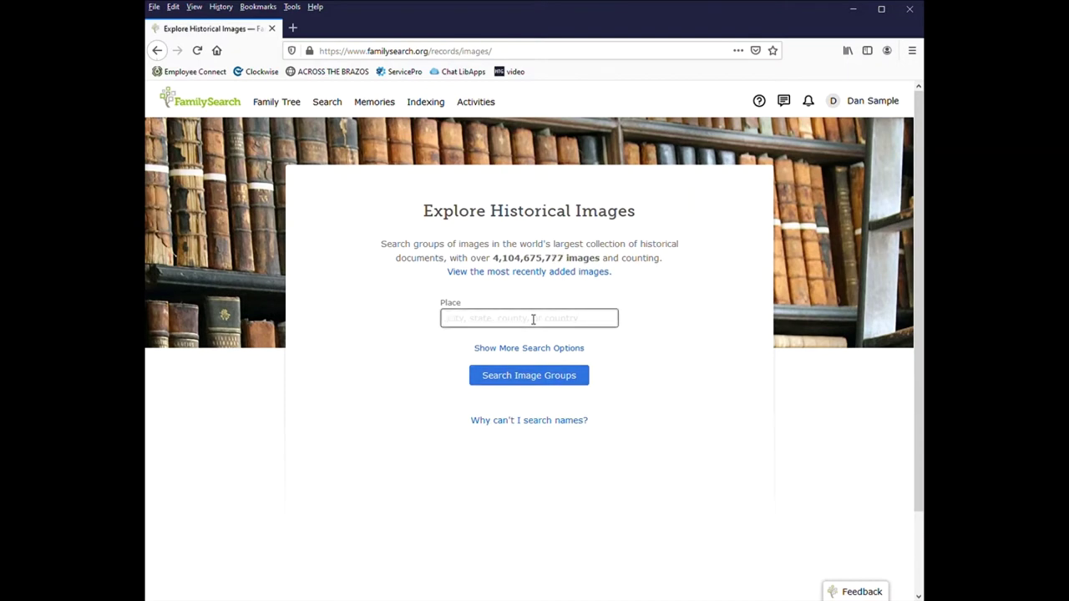
text(pope county)
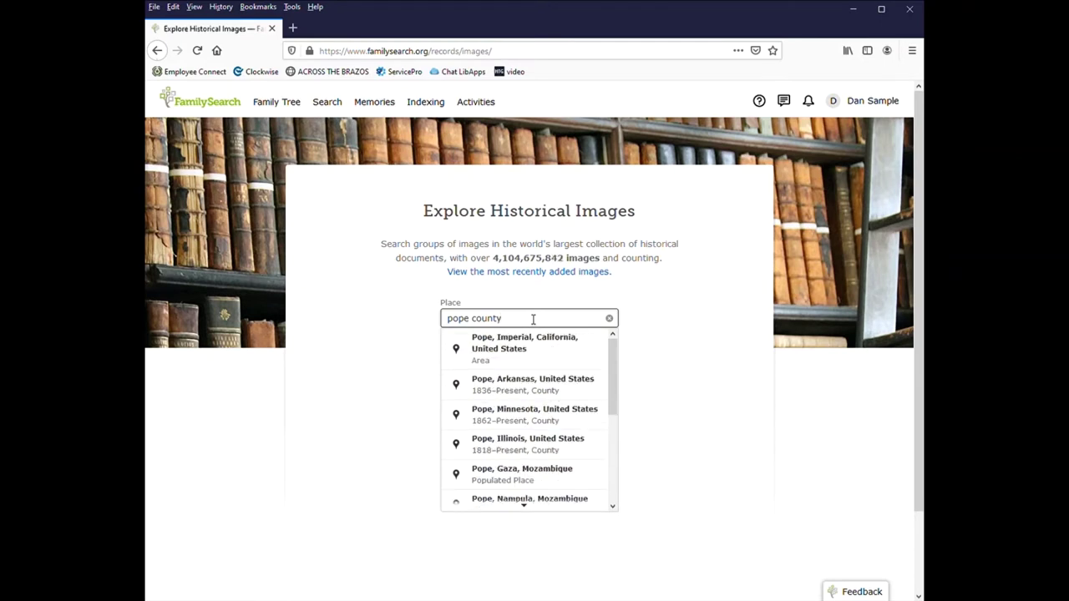
click(505, 385)
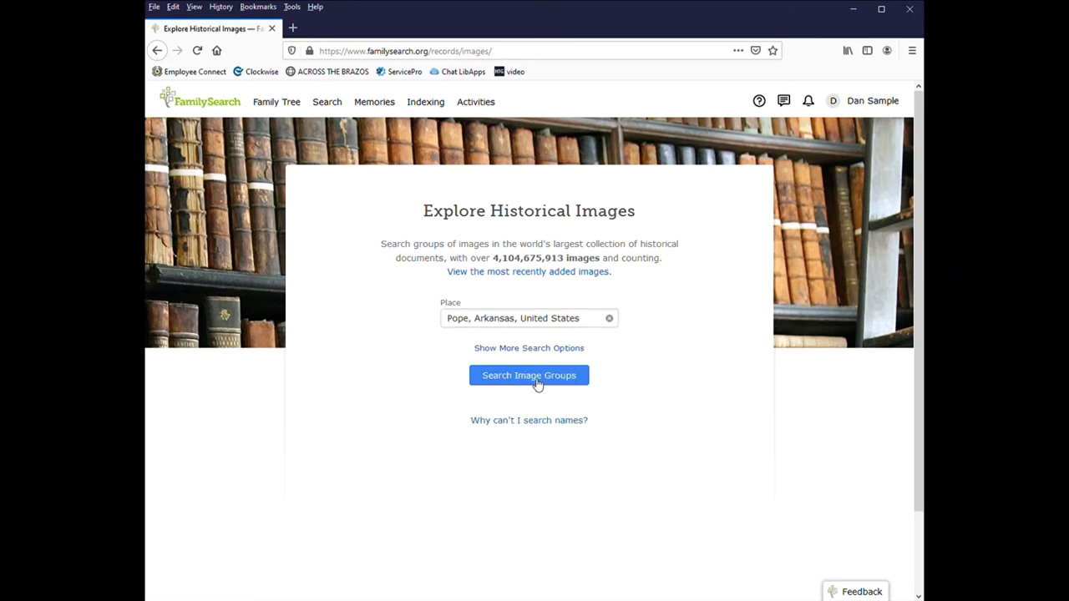
click(538, 382)
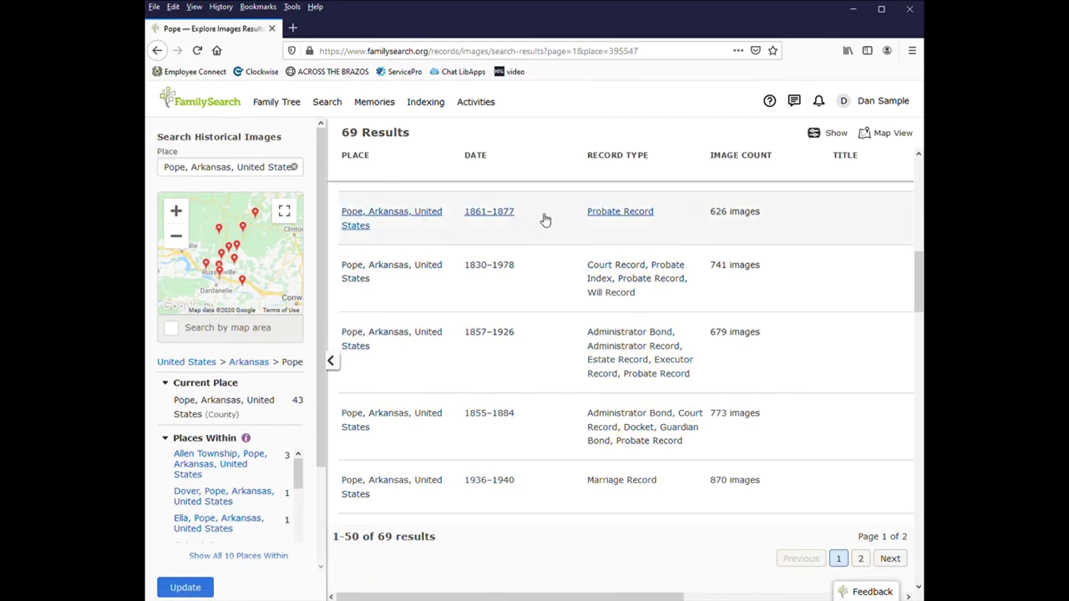
Open the 1861–1877 Probate Record image group for Pope, Arkansas, and examine the handwriting on image 7 up close
click(609, 214)
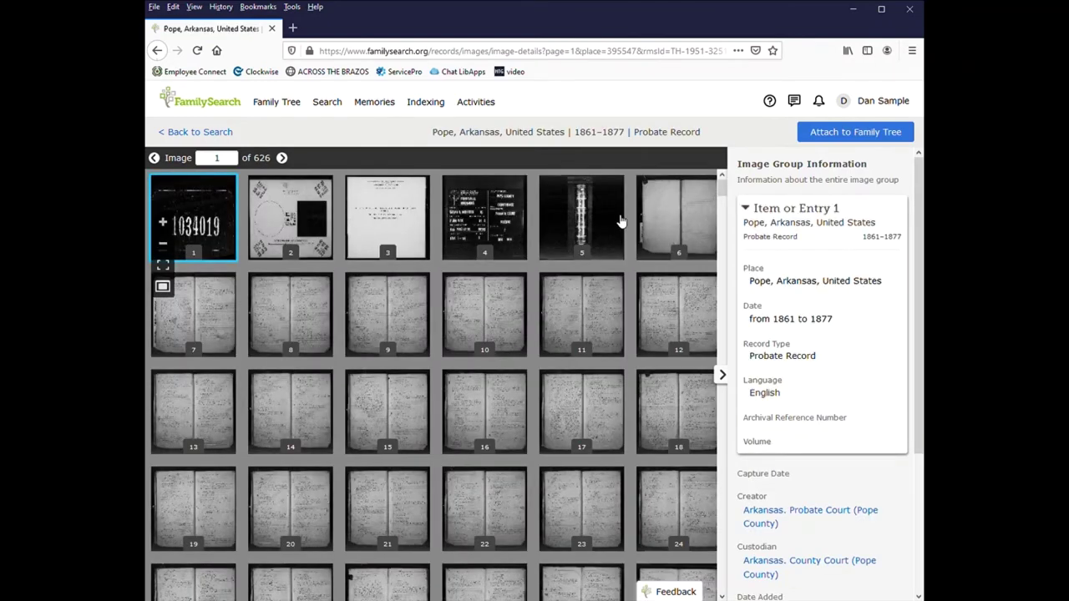
click(282, 158)
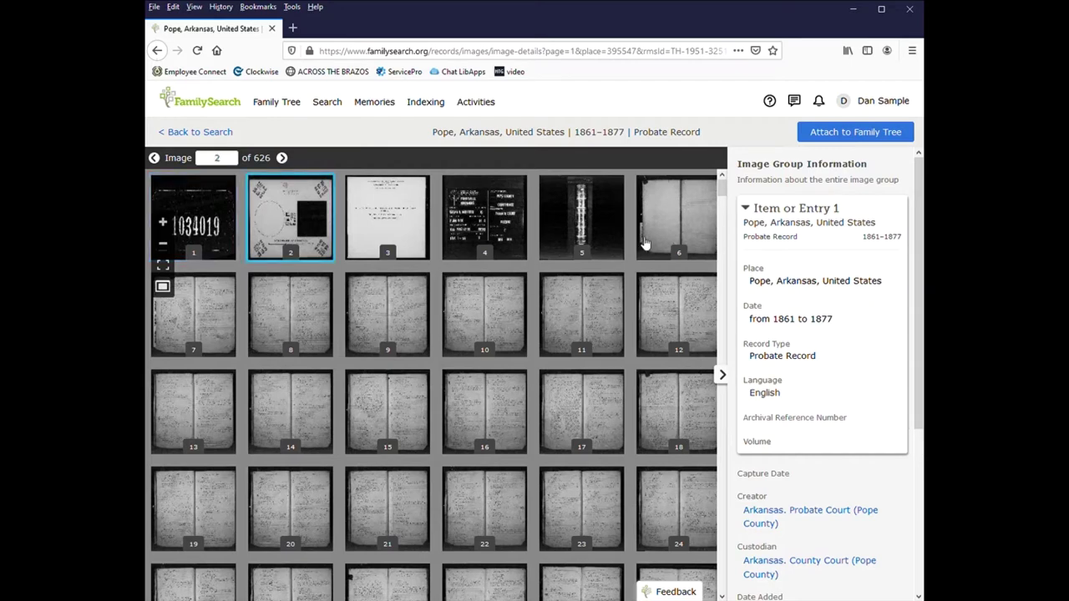
click(669, 214)
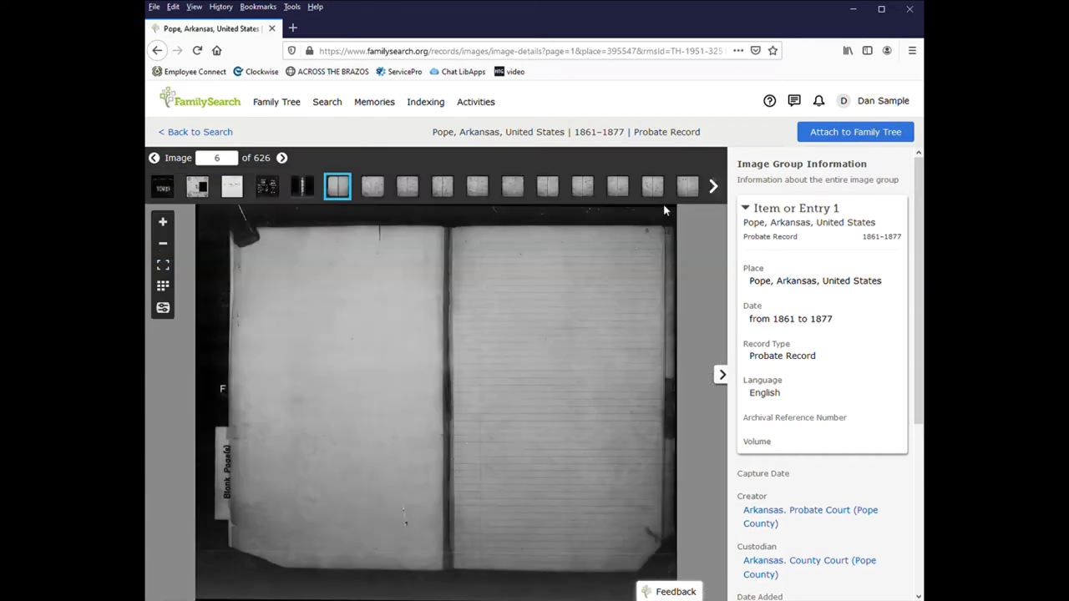
click(373, 190)
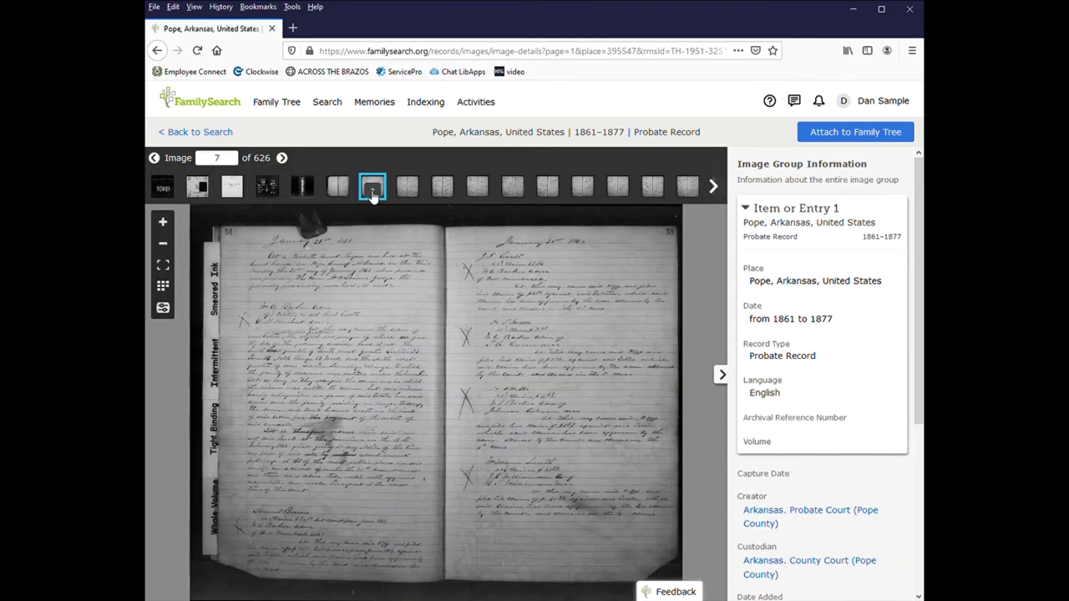
click(162, 222)
click(162, 222)
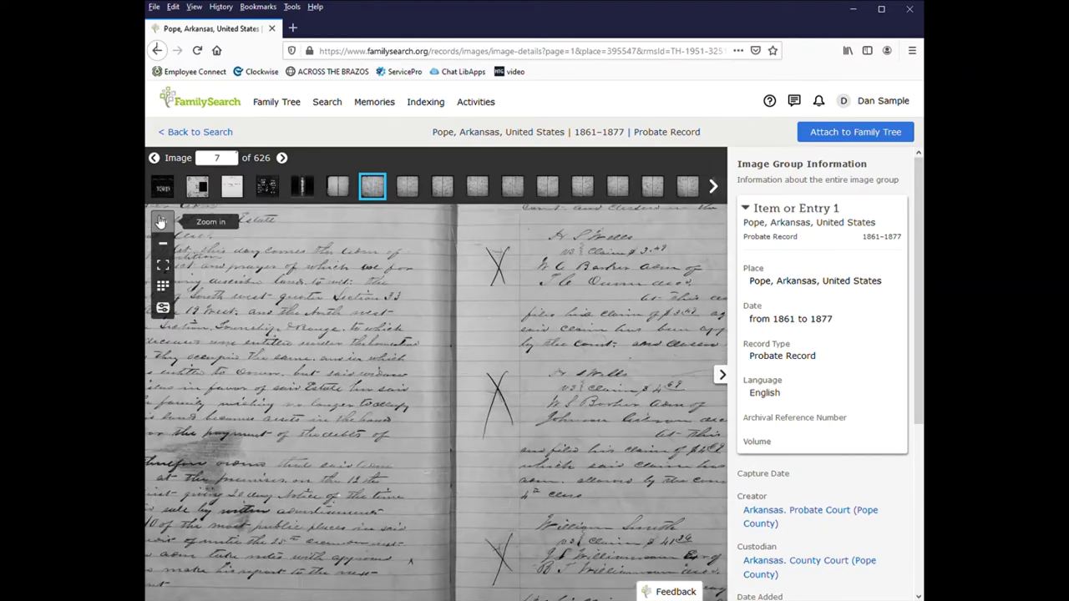
drag(303, 340, 514, 586)
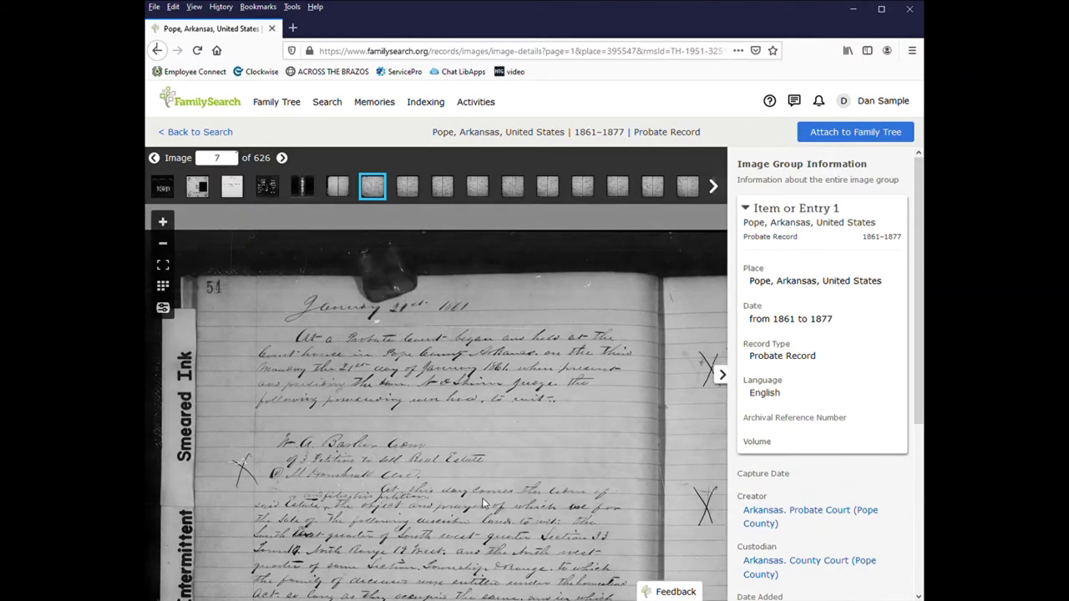
click(166, 220)
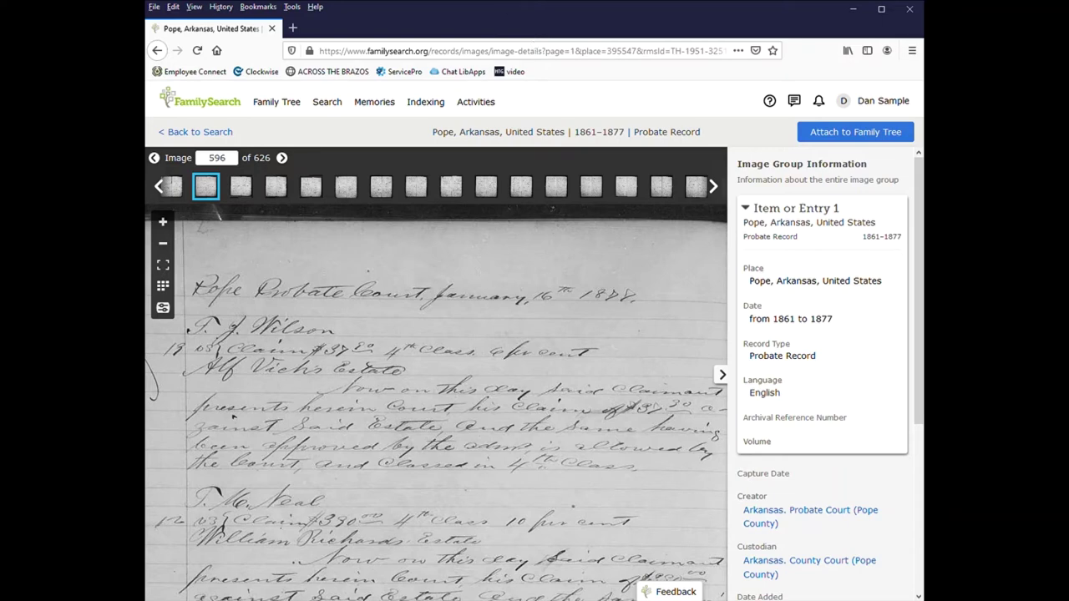
Return to the records search page, open the Arkansas research page by location, and look through its Image-Only Historical Records
click(327, 108)
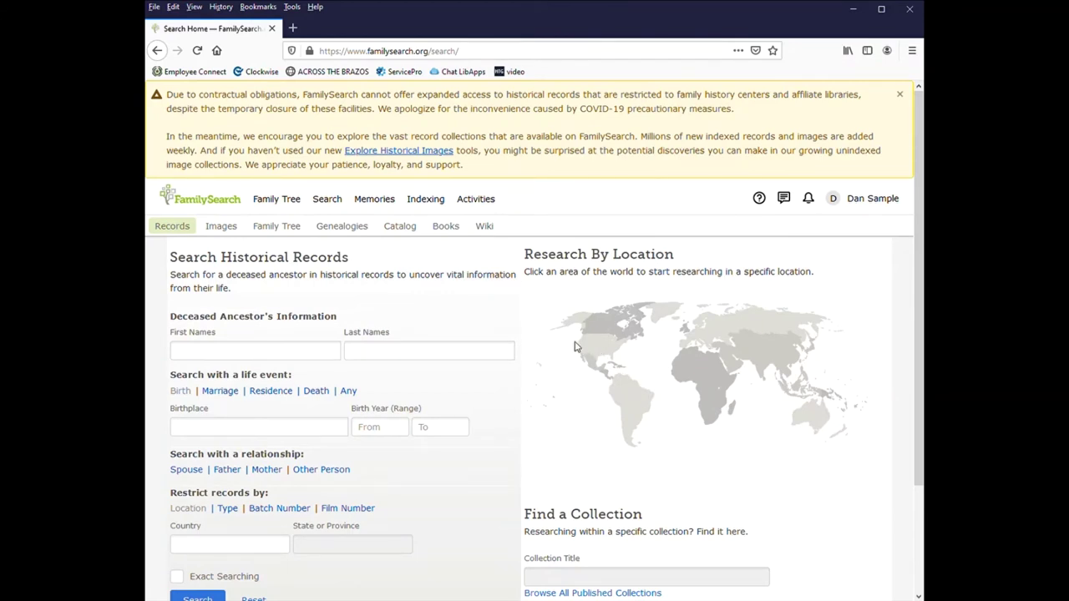
click(596, 350)
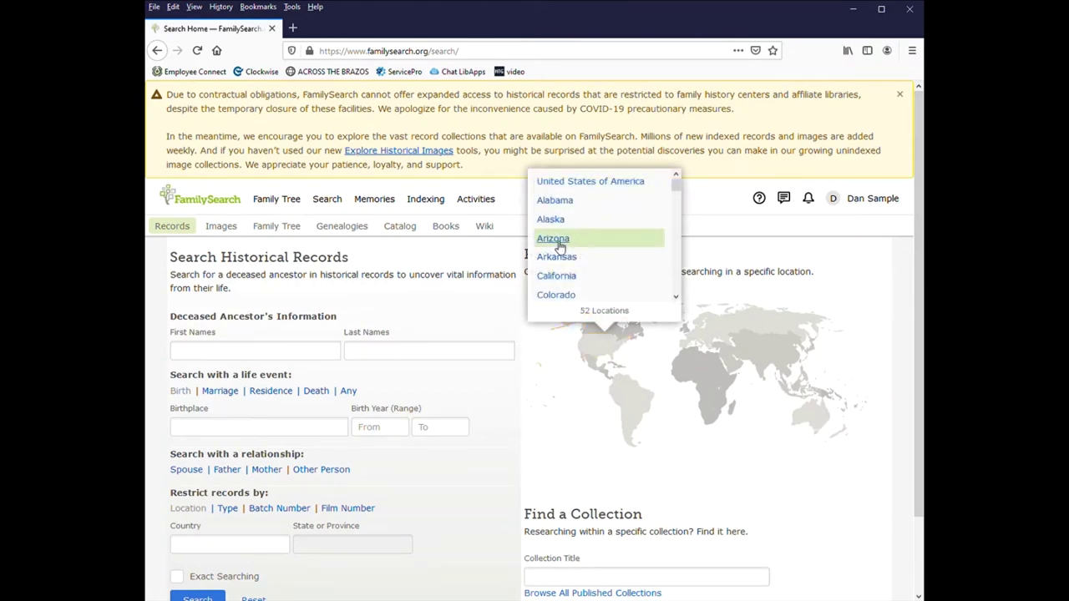
click(560, 259)
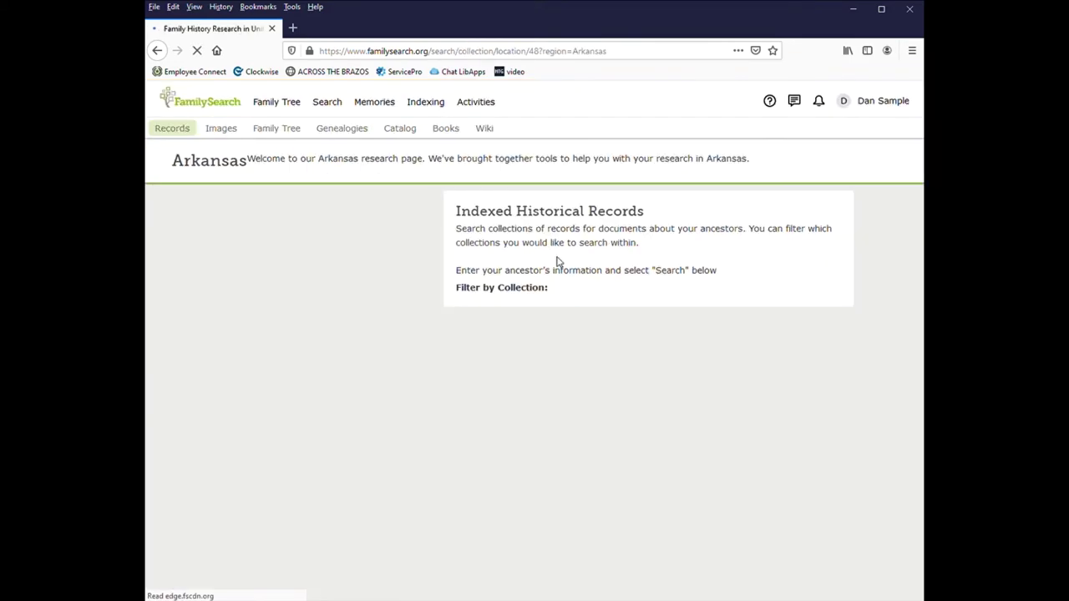
scroll(651, 236, down, 10)
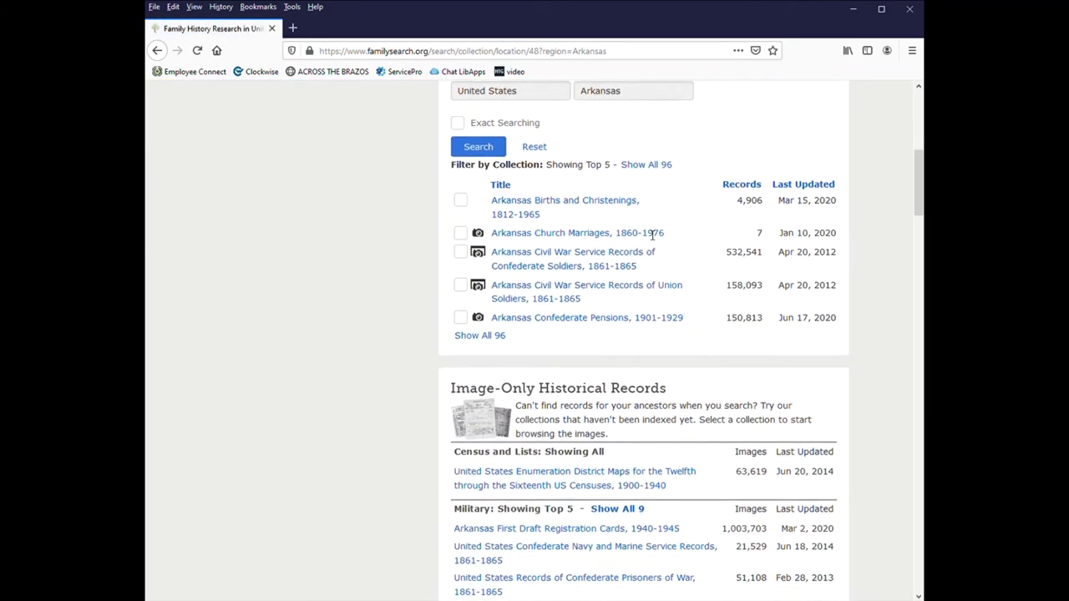
scroll(651, 237, down, 3)
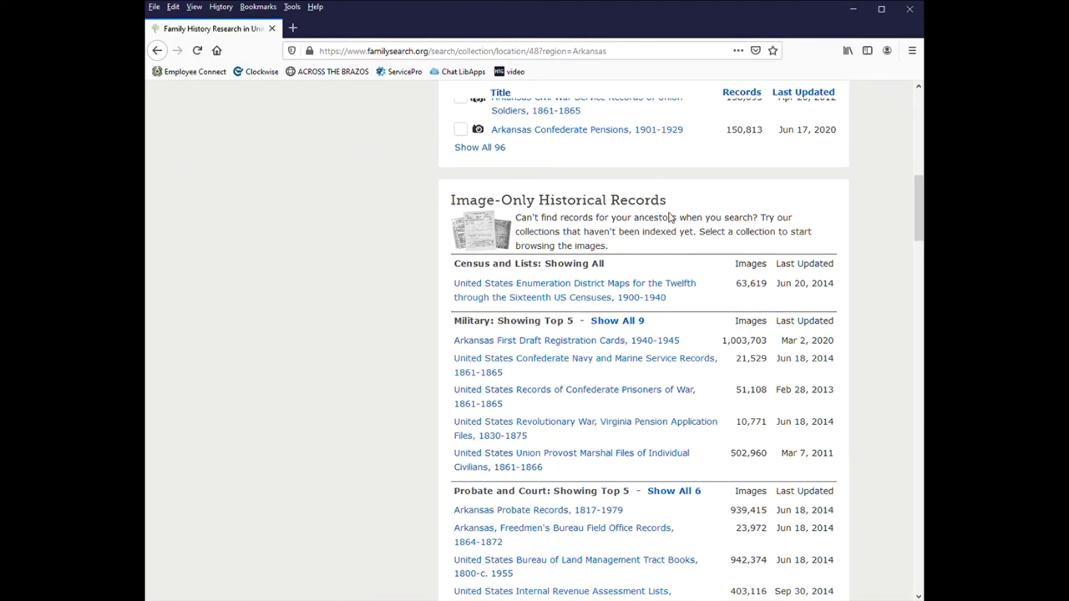
scroll(668, 218, down, 3)
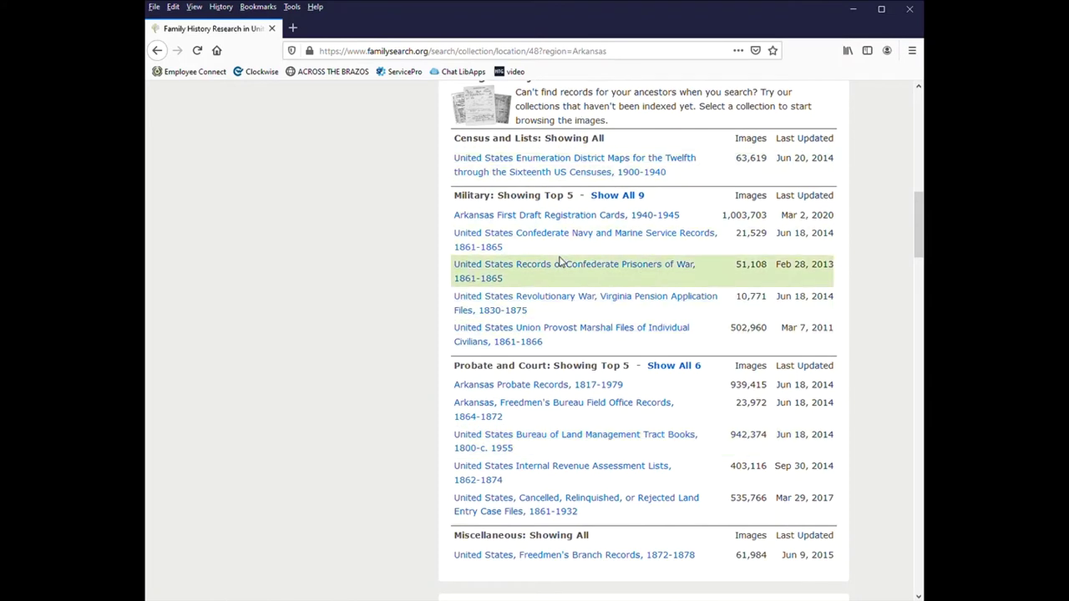
scroll(560, 263, down, 3)
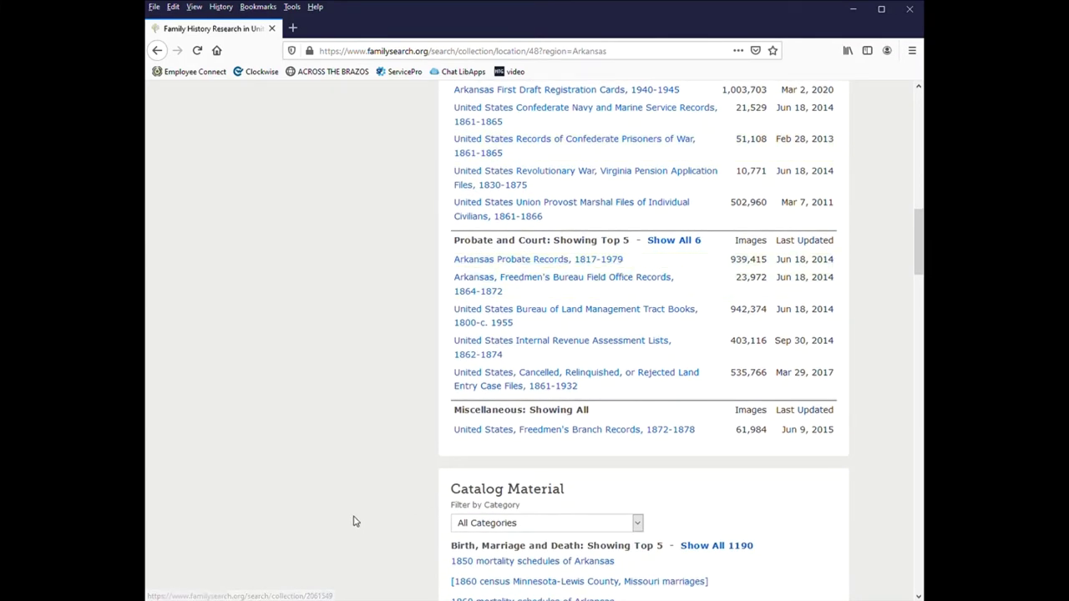
Open Arkansas First Draft Registration Cards, 1940-1945, browse its images by surname range, and choose a range of surnames beginning with P
scroll(519, 242, up, 4)
click(532, 282)
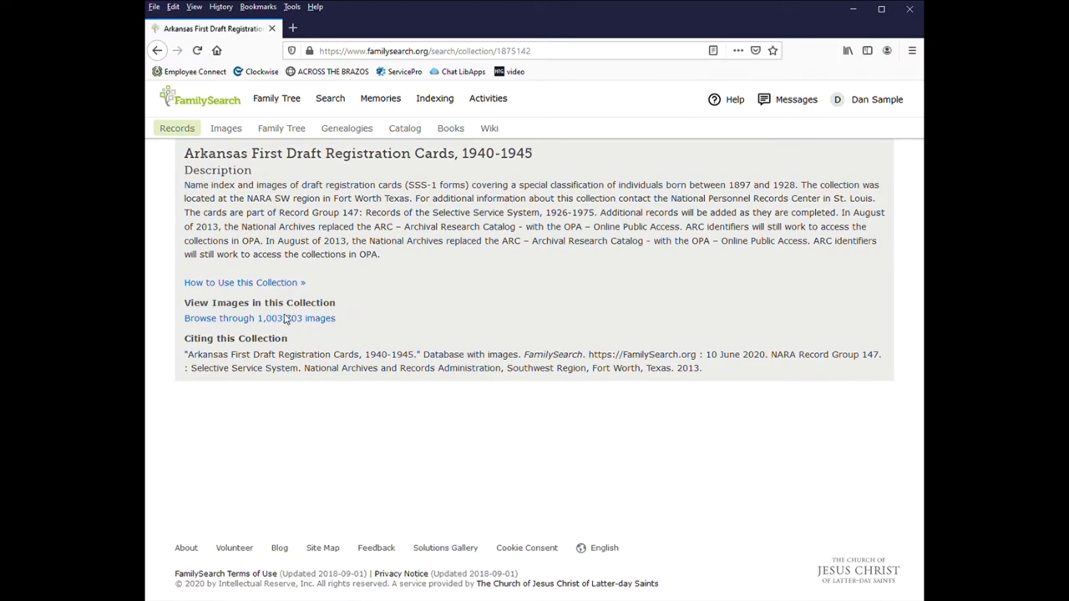
click(287, 320)
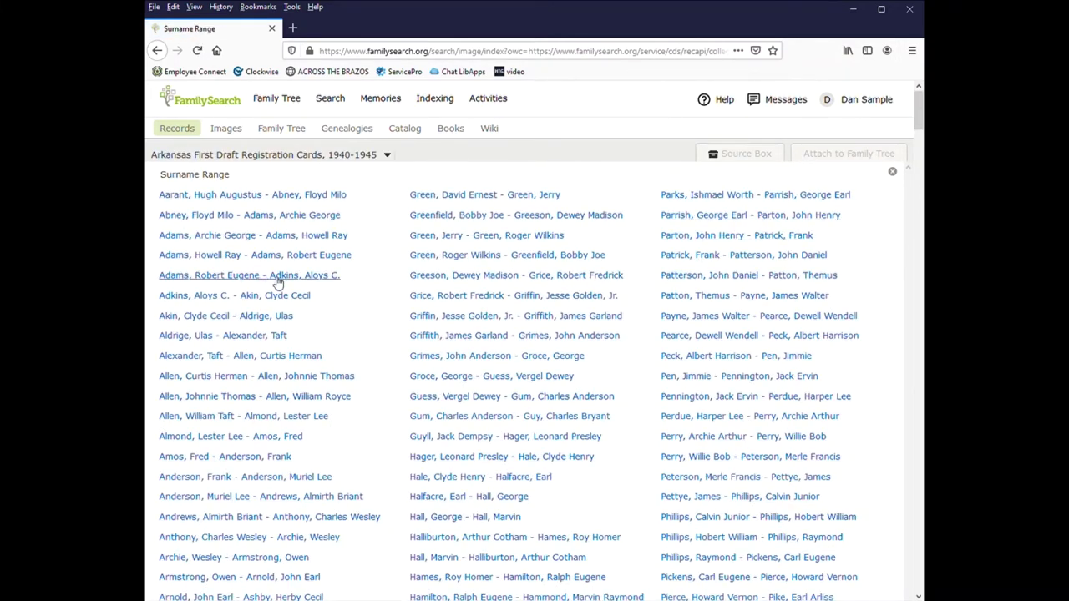
scroll(373, 325, down, 5)
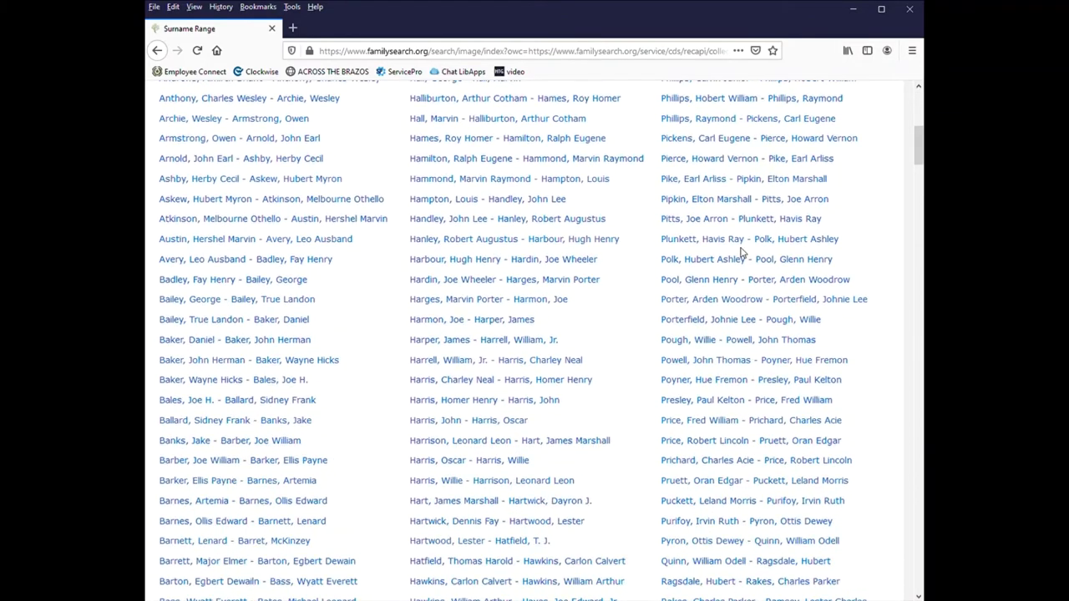
click(720, 281)
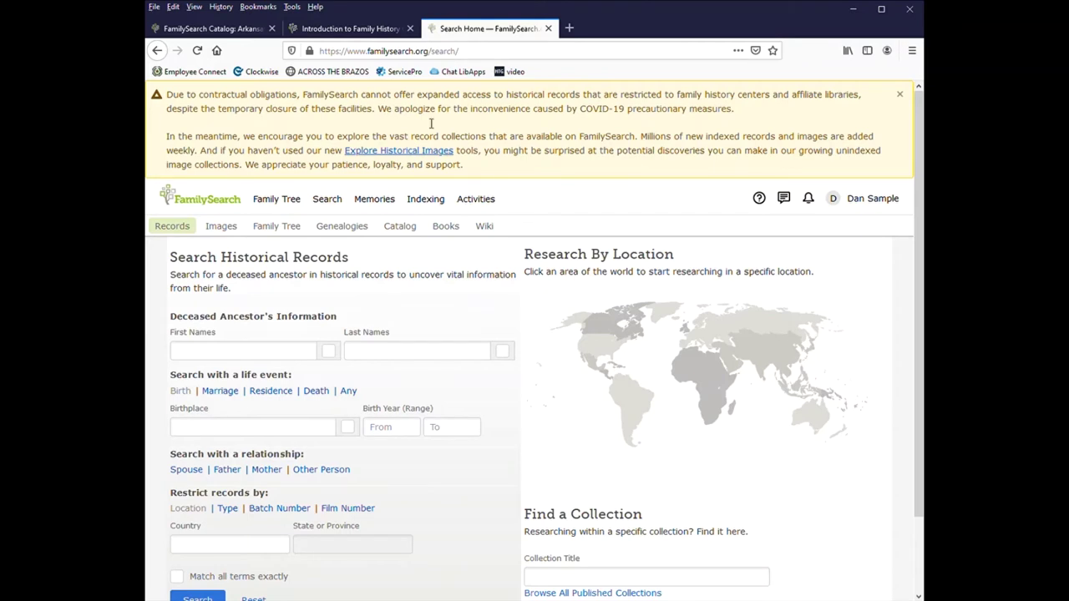
Open the Research Wiki's article on Family History Centers and read its purpose and how to find a center
click(329, 201)
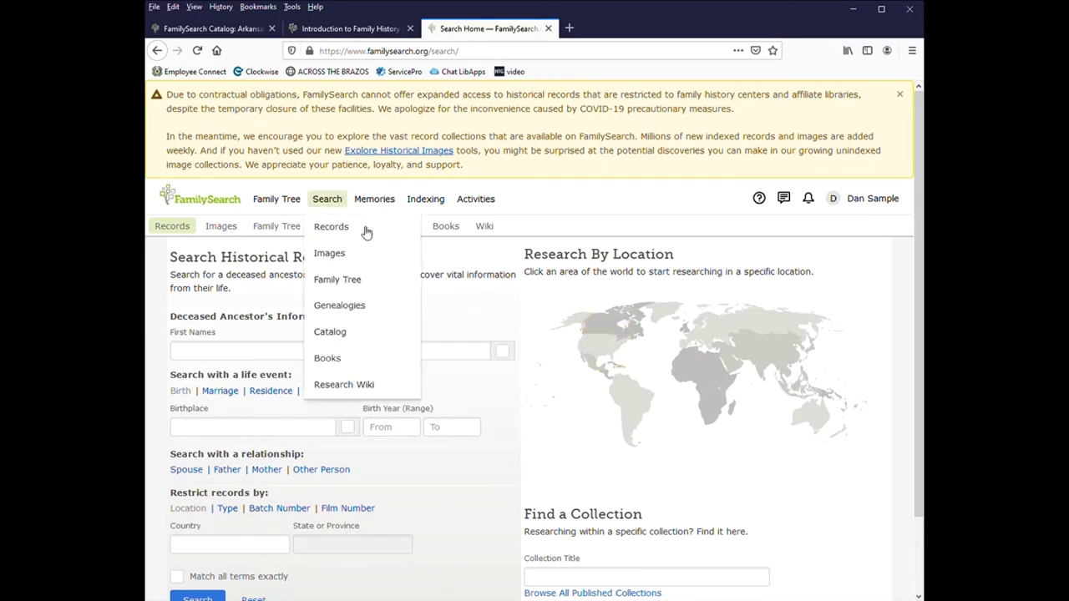
click(349, 384)
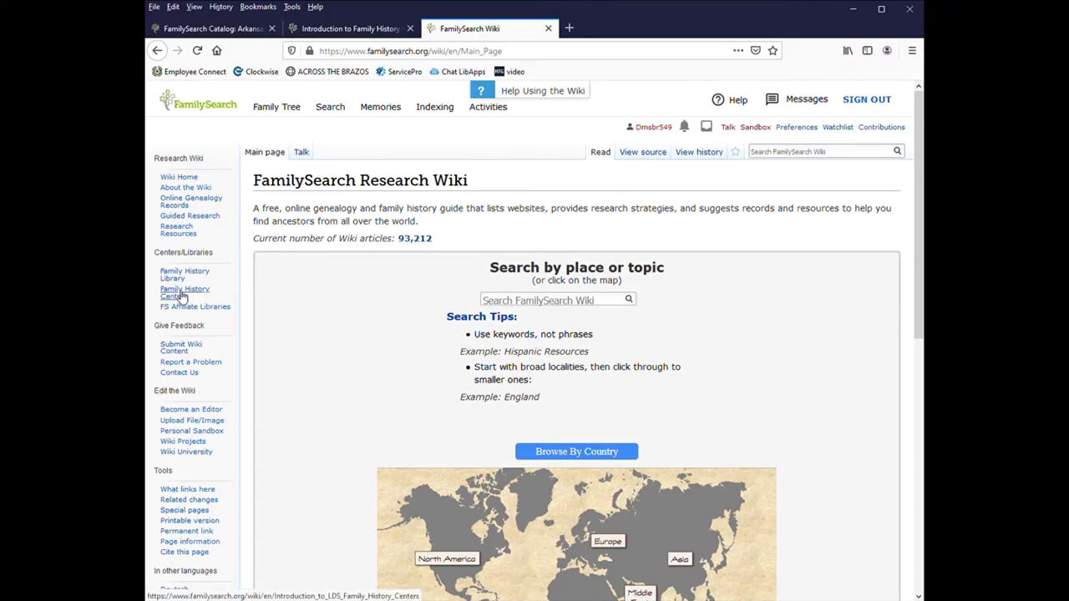
click(184, 297)
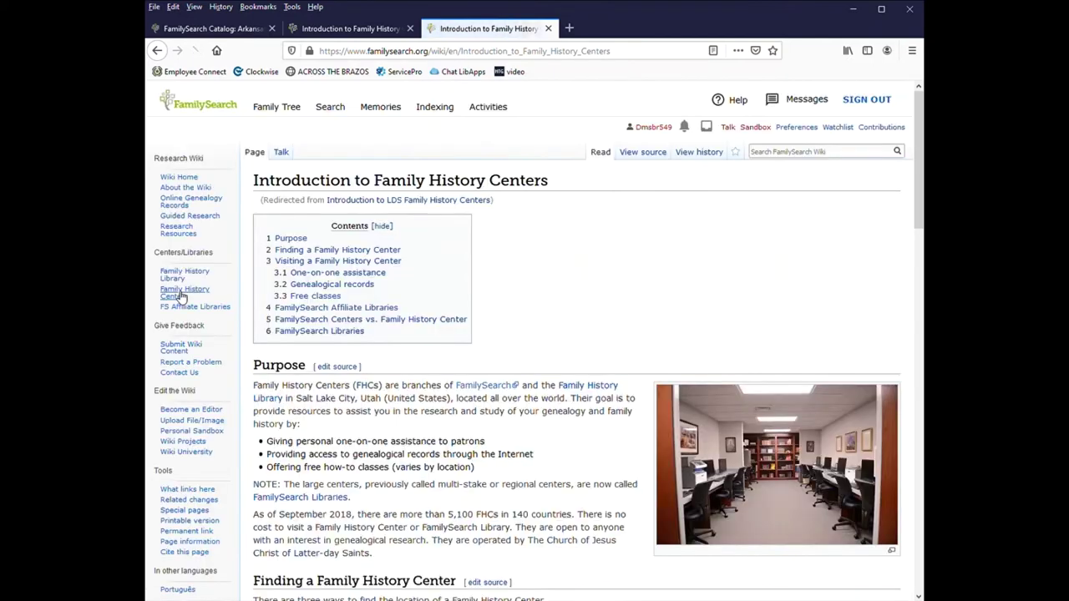
scroll(342, 255, down, 4)
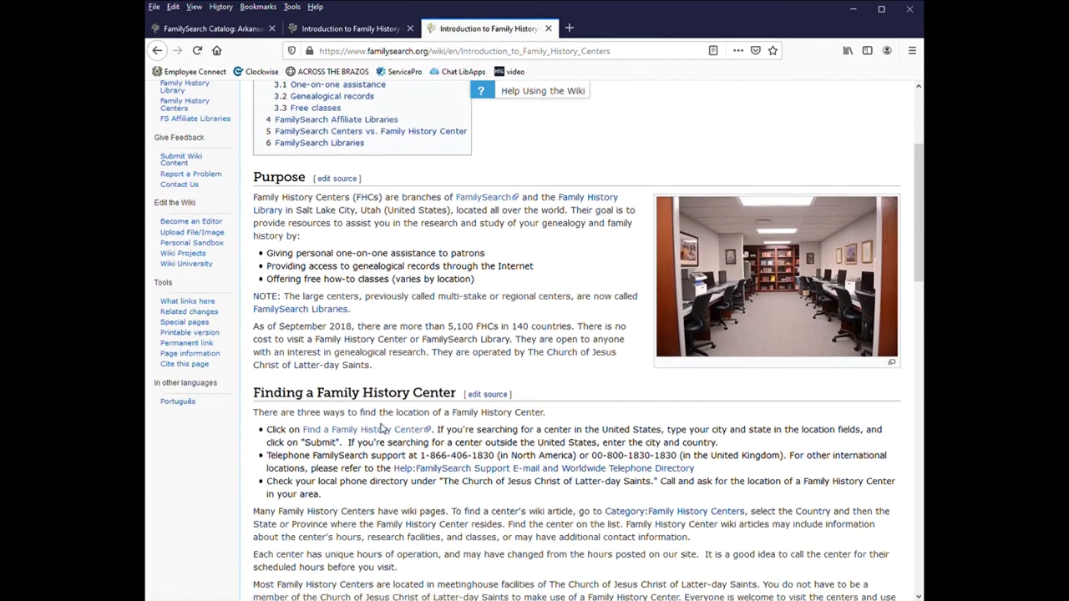
Open the Family History Center finder, search for "richmond", and choose the Richmond Texas Family History Center
click(403, 430)
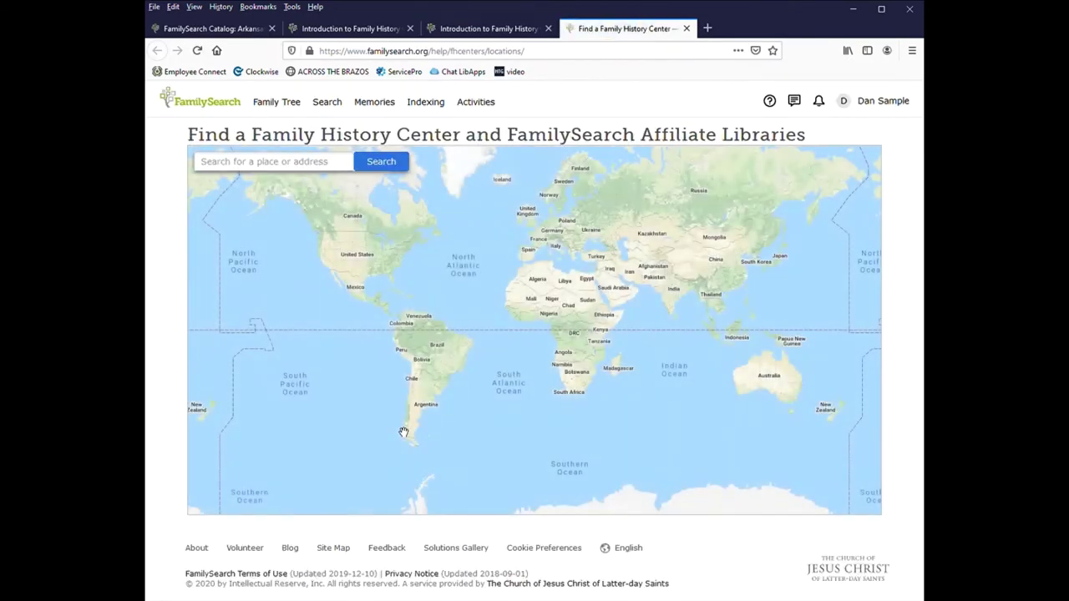
click(305, 166)
text(richmond)
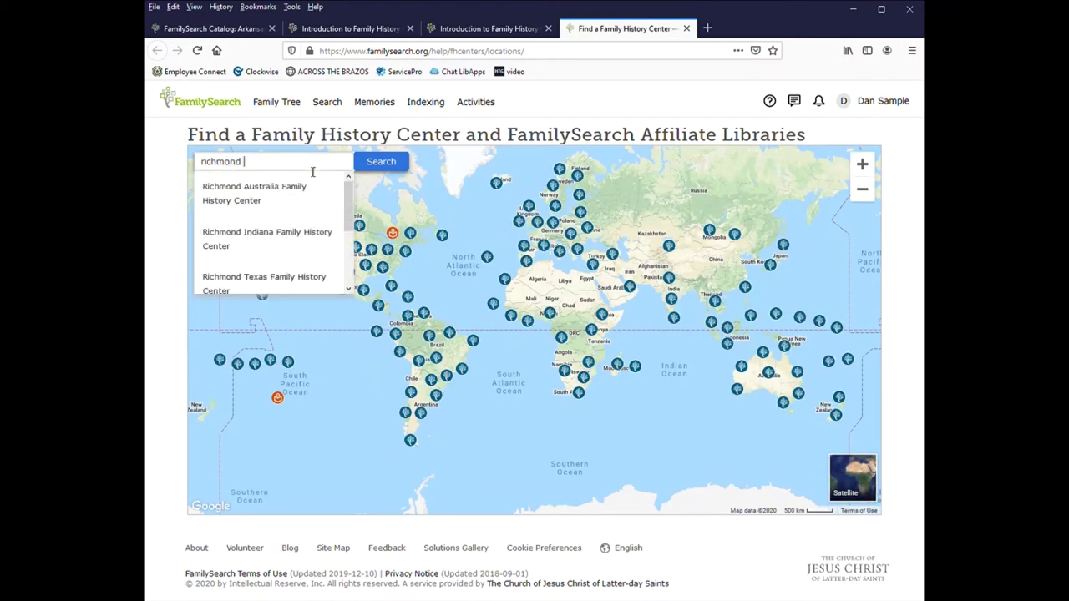
click(221, 282)
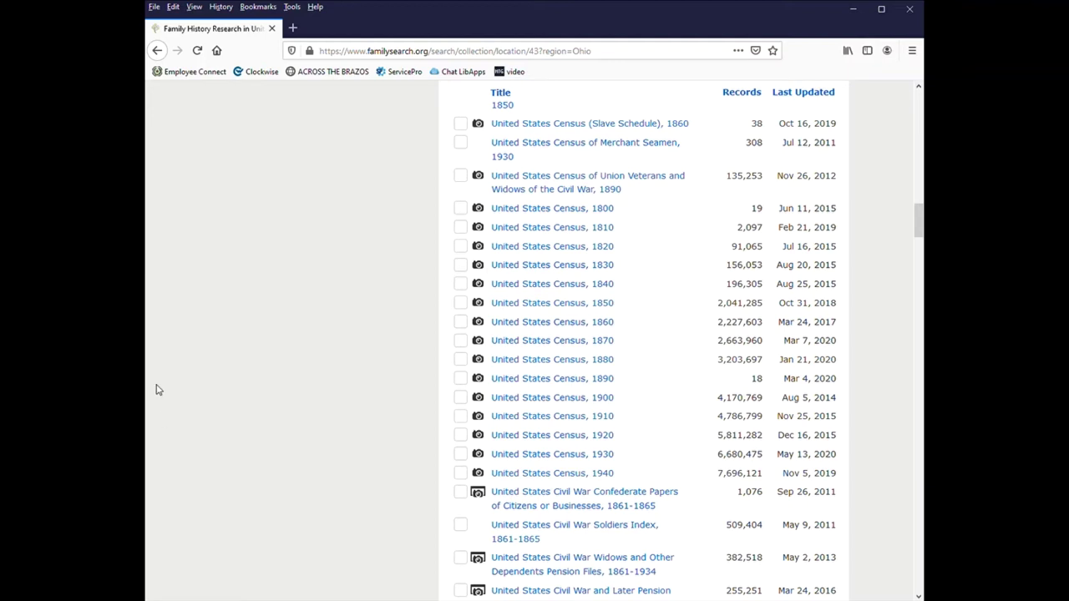
Open the United States Census, 1880 collection from the Ohio collections list and start browsing its images
click(525, 361)
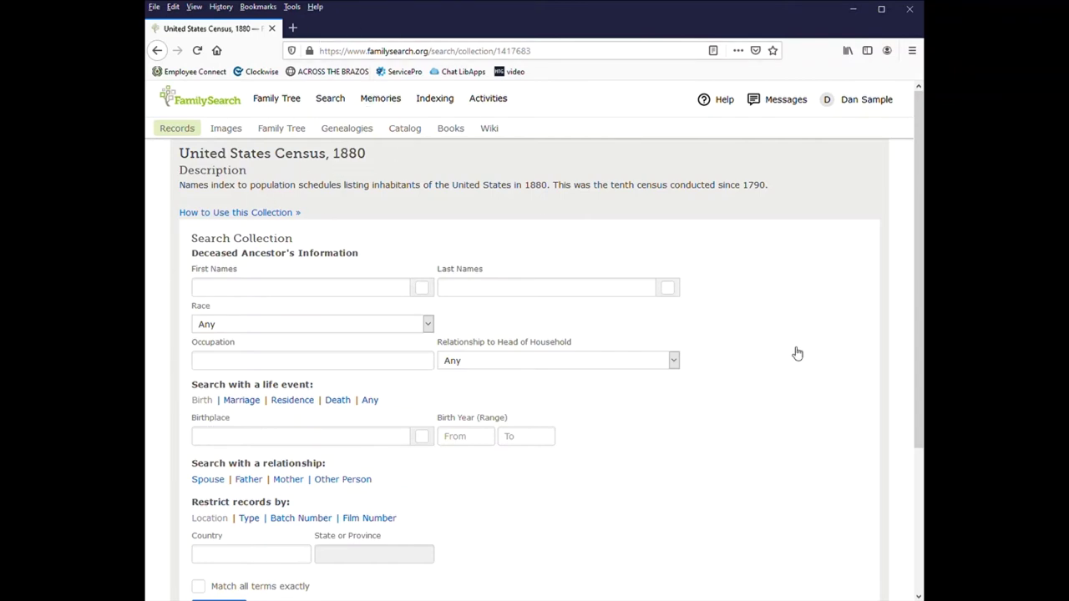
scroll(792, 376, down, 3)
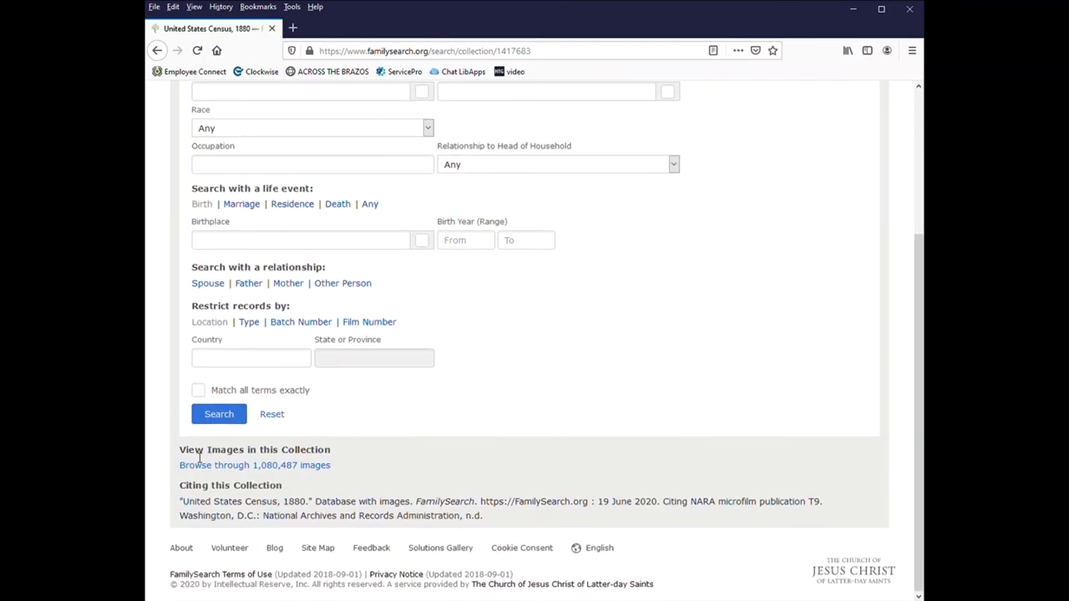
click(282, 466)
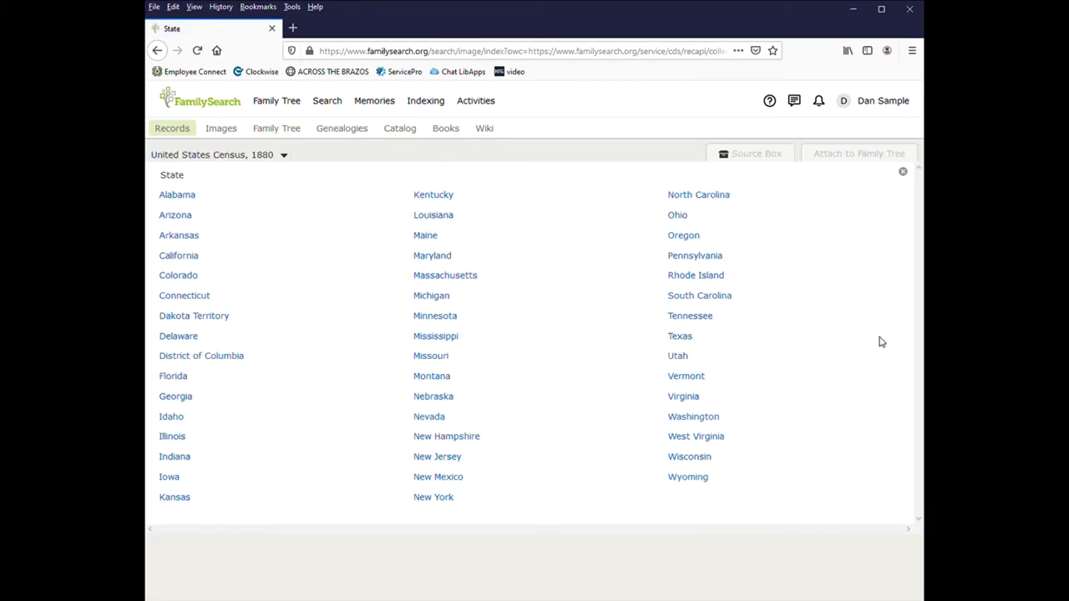
Narrow the 1880 census images to Ohio, Vinton County, Clinton township, enumeration district ED 183
click(679, 216)
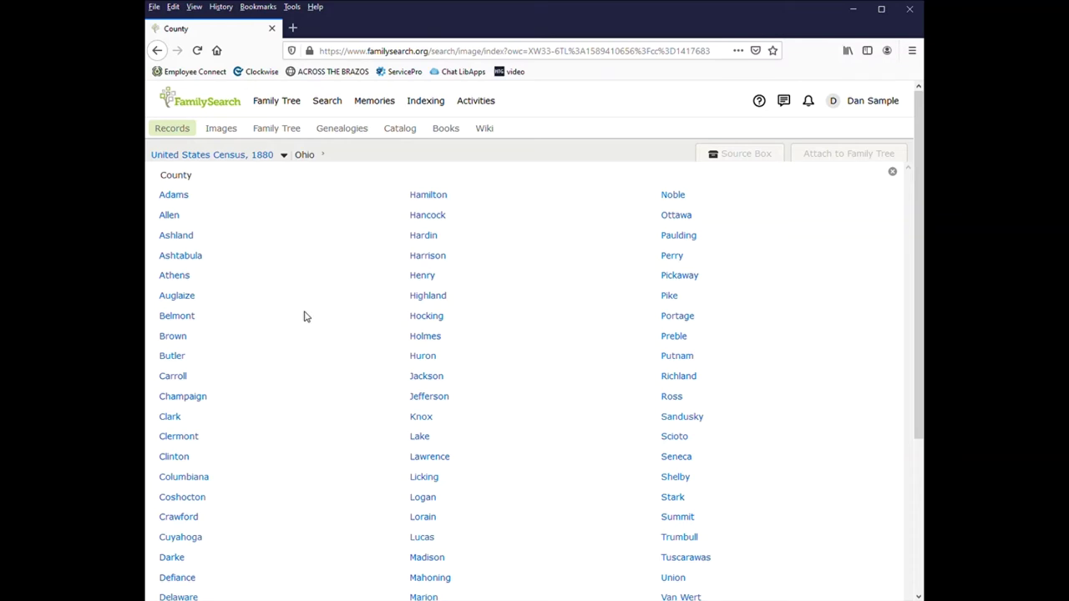
scroll(305, 316, down, 3)
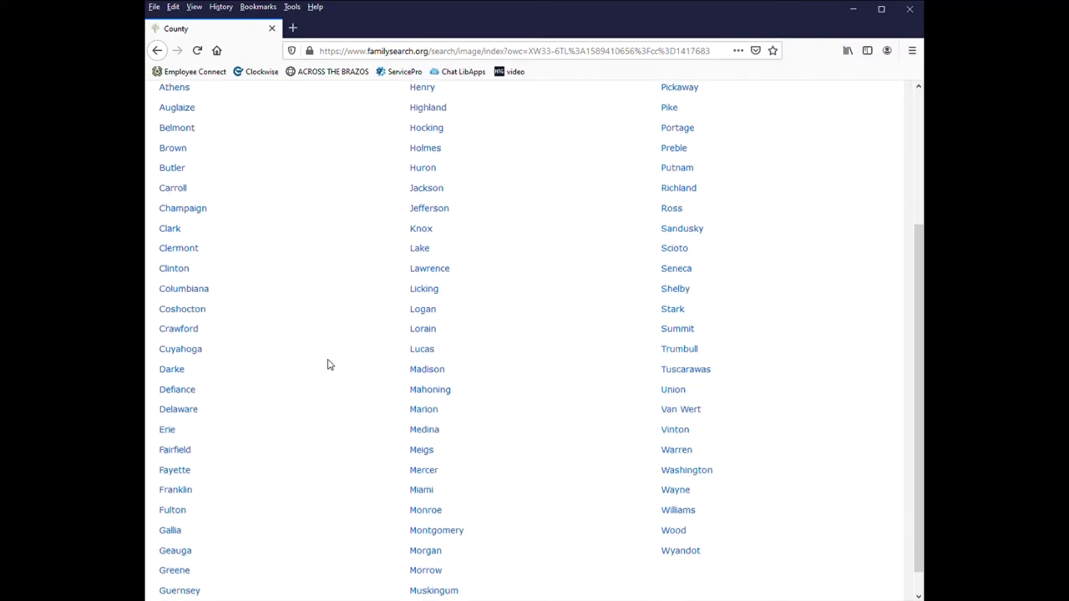
click(676, 431)
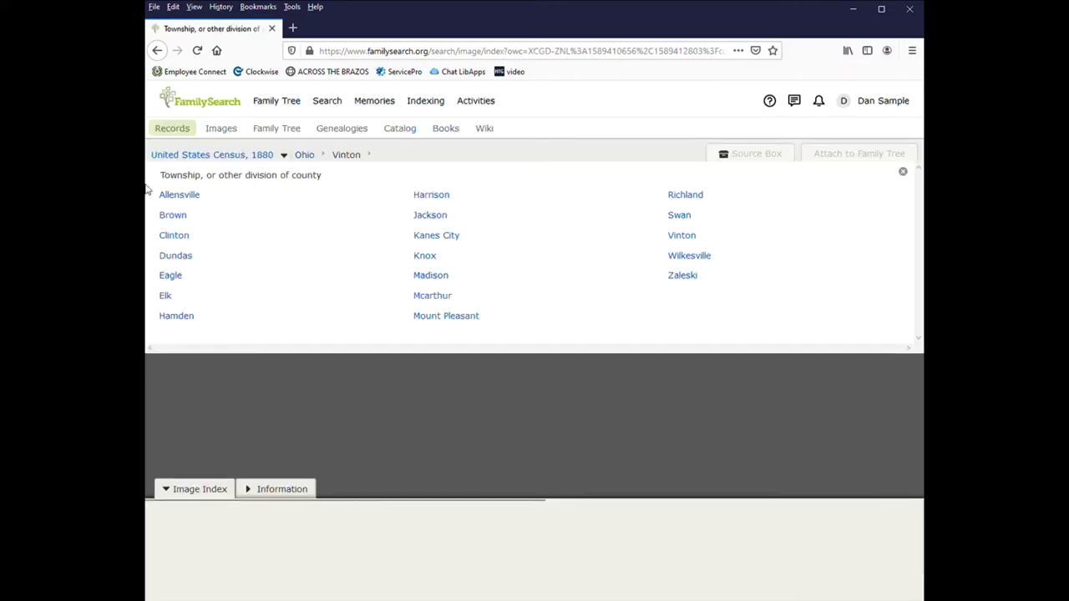
click(174, 236)
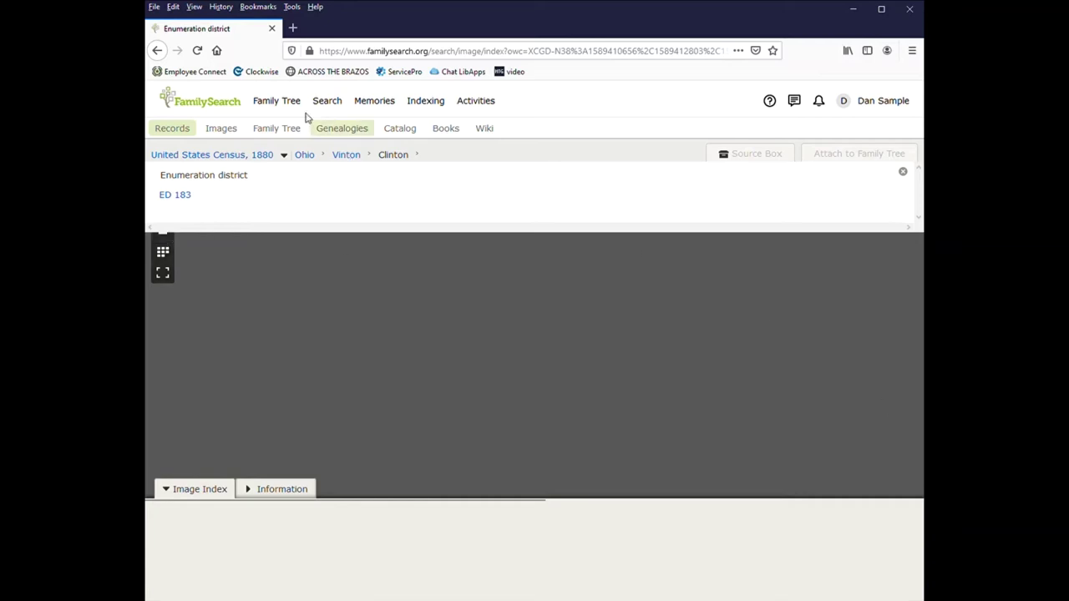
click(169, 196)
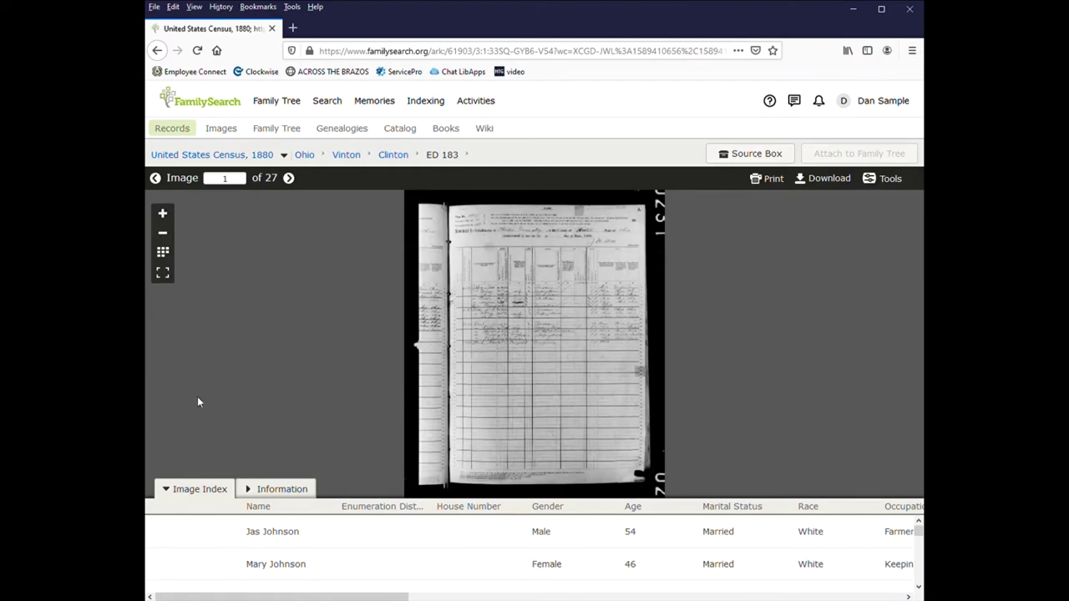
Enlarge census image 1 to examine the upper part of the page, and advance to the following image
click(163, 214)
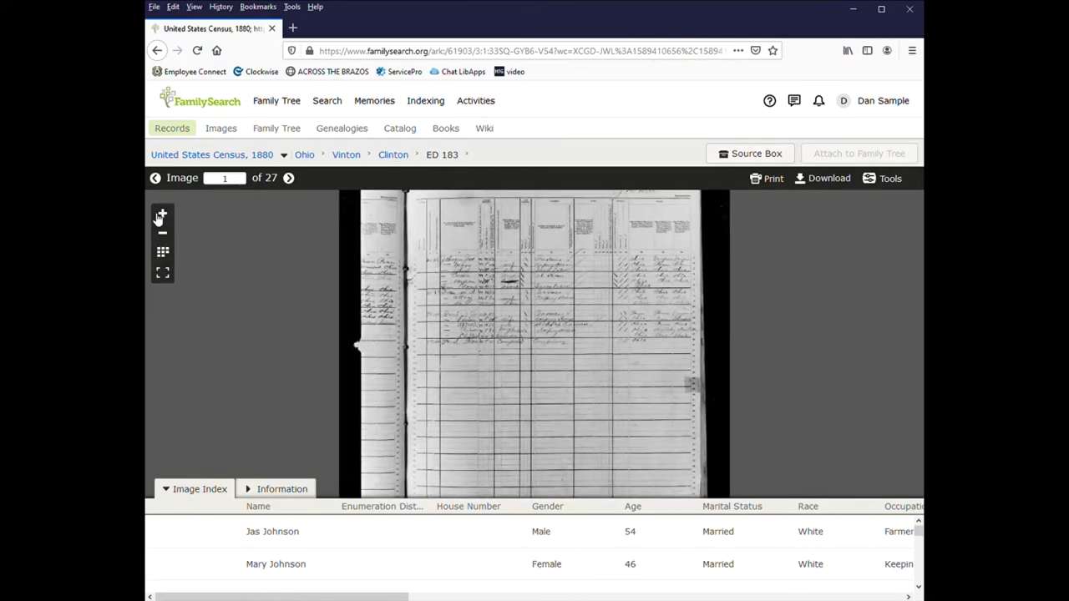
click(163, 214)
drag(393, 291, 405, 452)
click(289, 178)
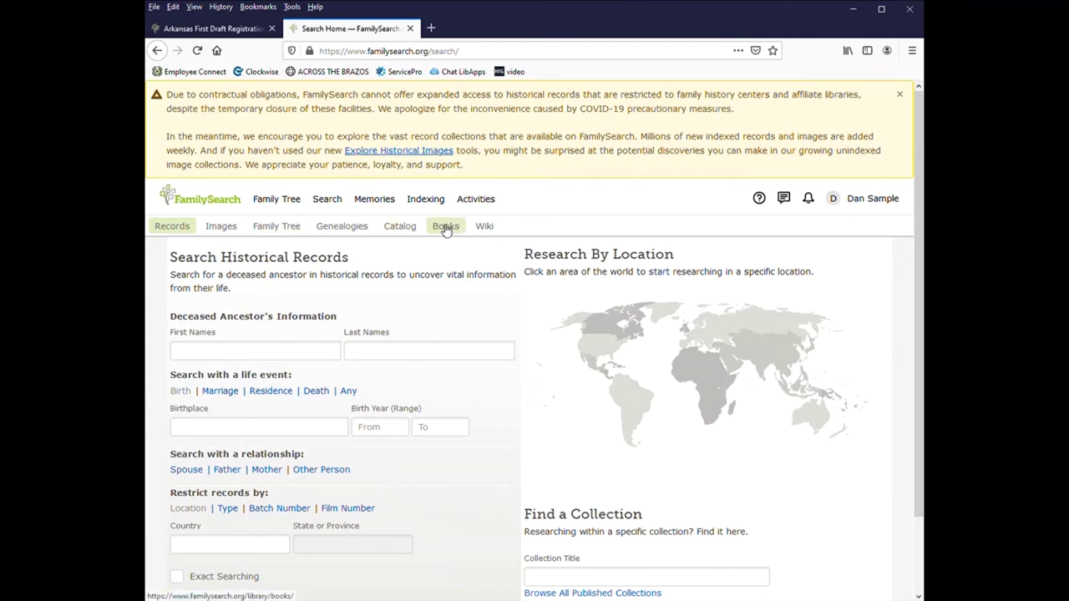
Open the FamilySearch Digital Library of books and look through its partner institutions
click(330, 200)
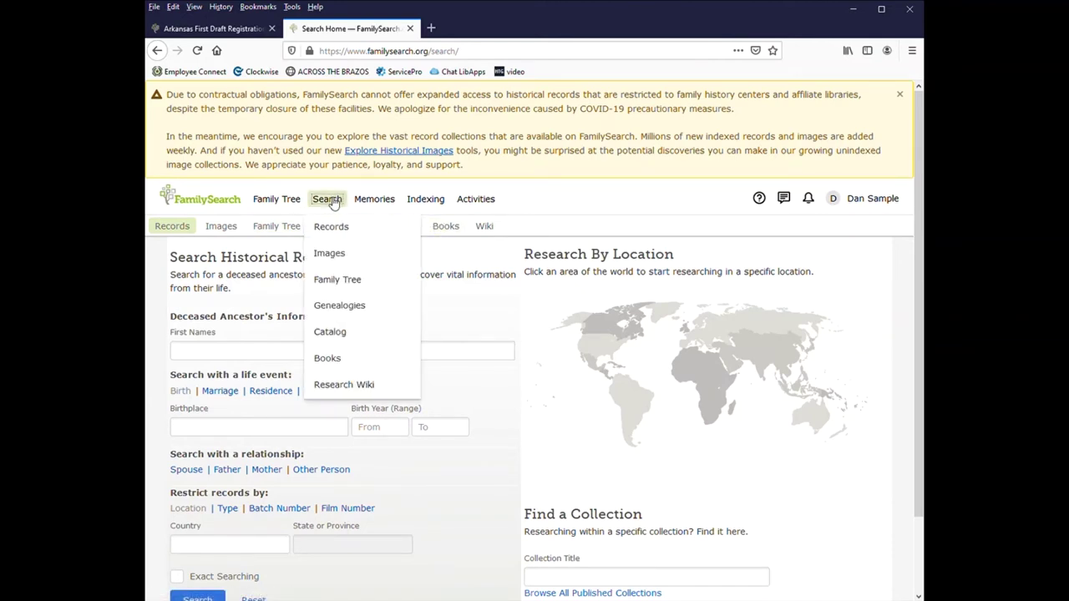
click(351, 360)
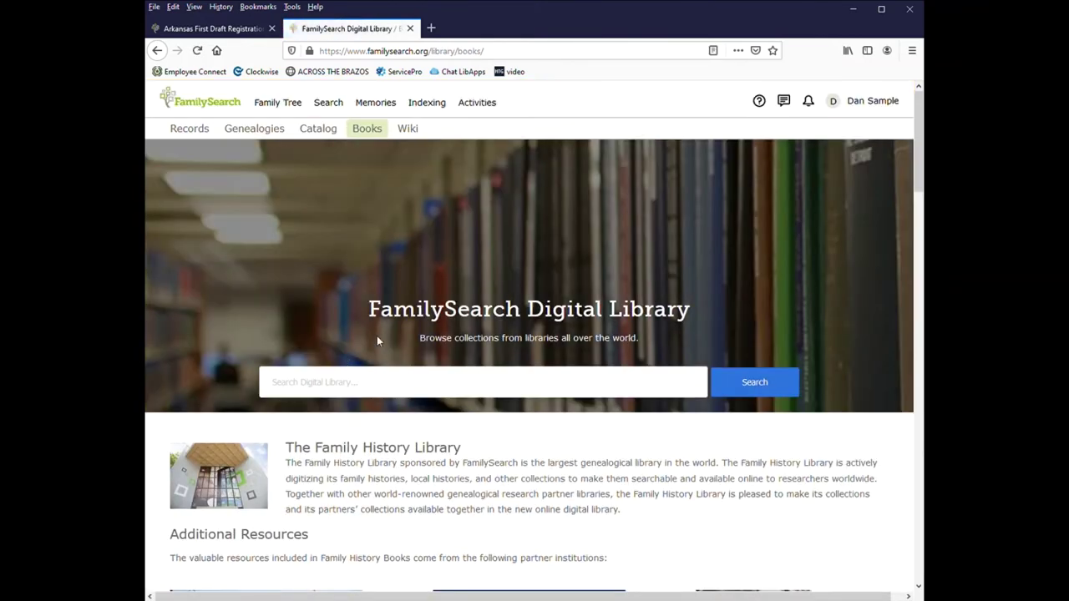
scroll(560, 414, down, 4)
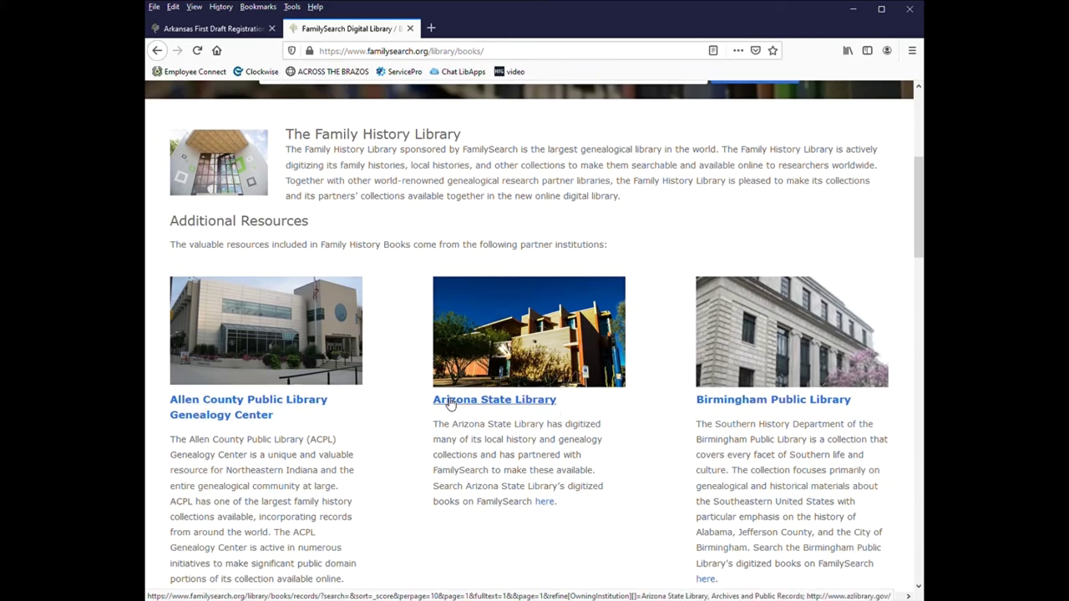
scroll(451, 405, down, 10)
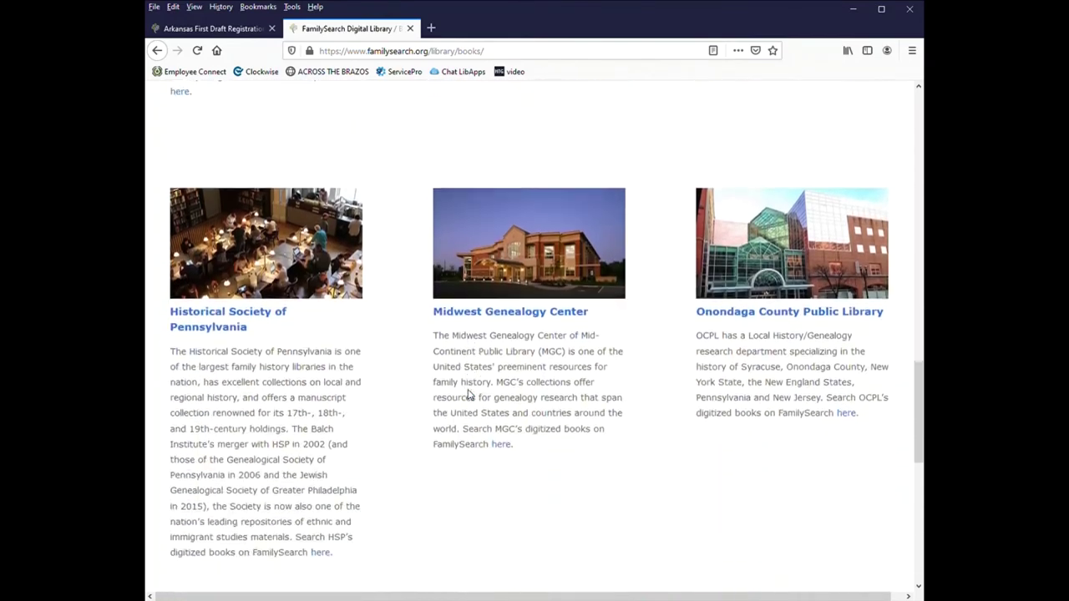
scroll(472, 394, down, 3)
scroll(477, 393, up, 3)
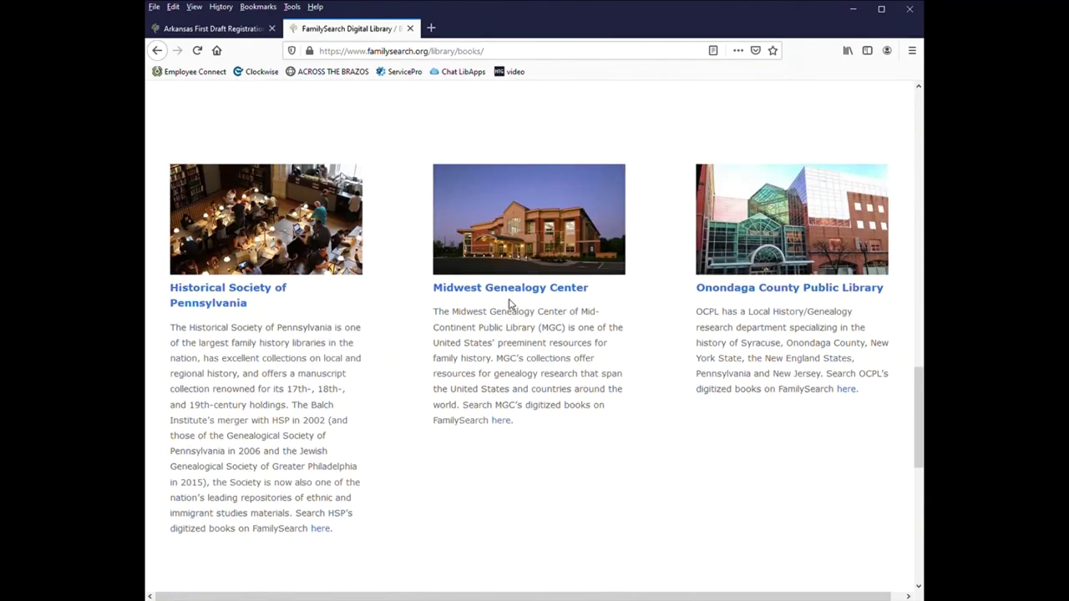
scroll(509, 305, up, 15)
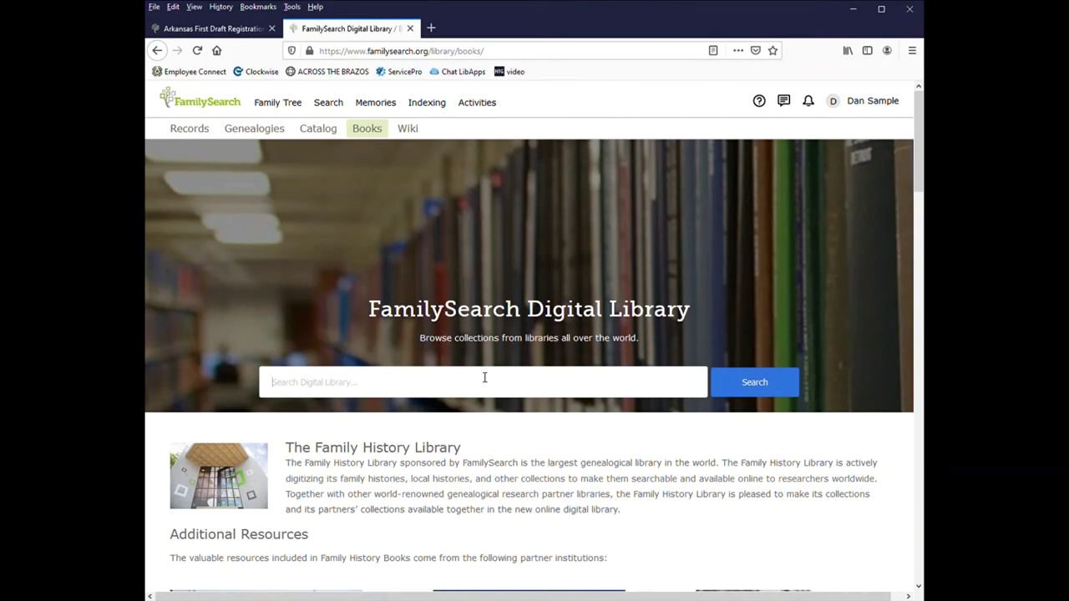
Search the Digital Library for the ancestor's full name
text(cronel)
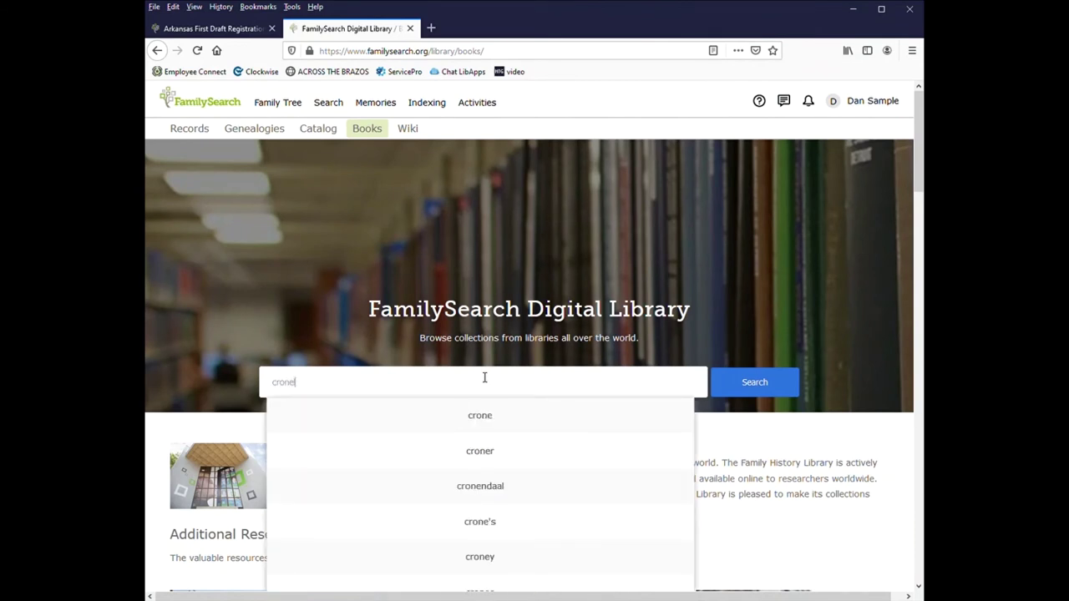
key(BackSpace)
key(BackSpace)
key(BackSpace)
key(BackSpace)
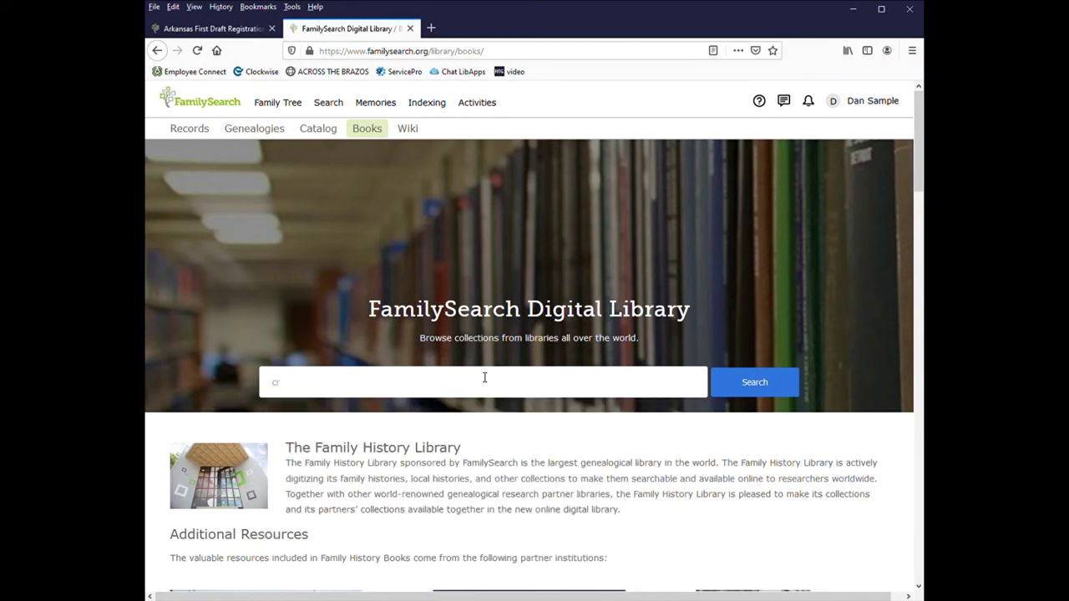
text(ornell)
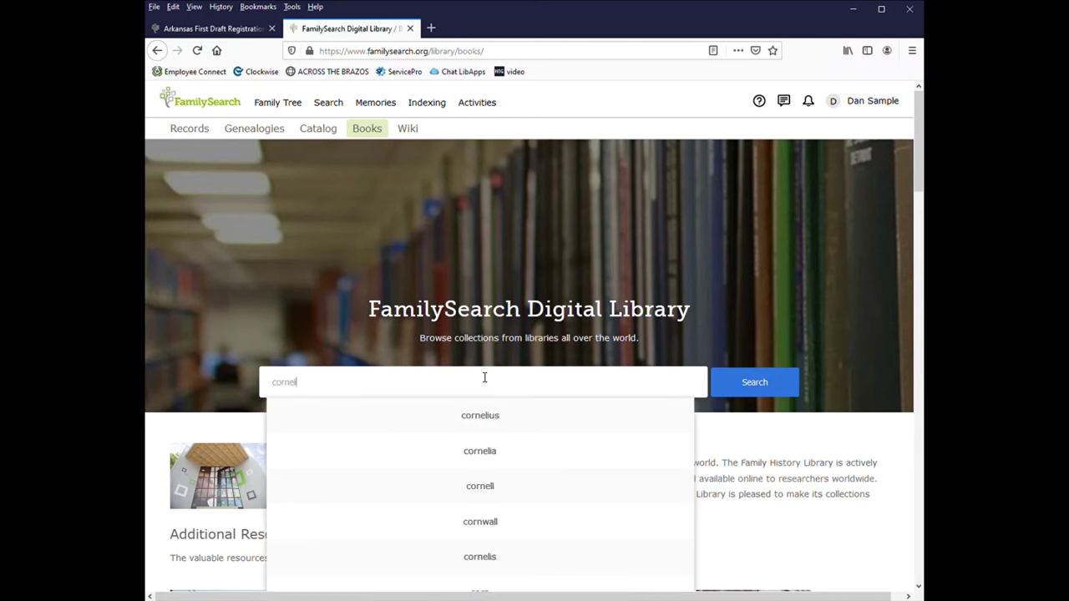
text(us aut)
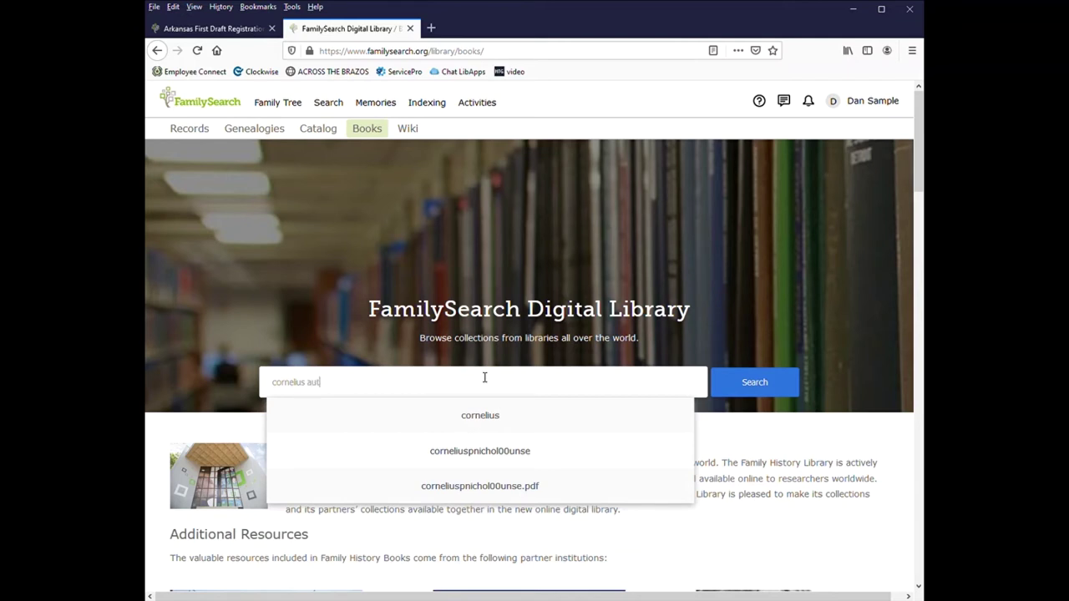
text(reyt)
key(Return)
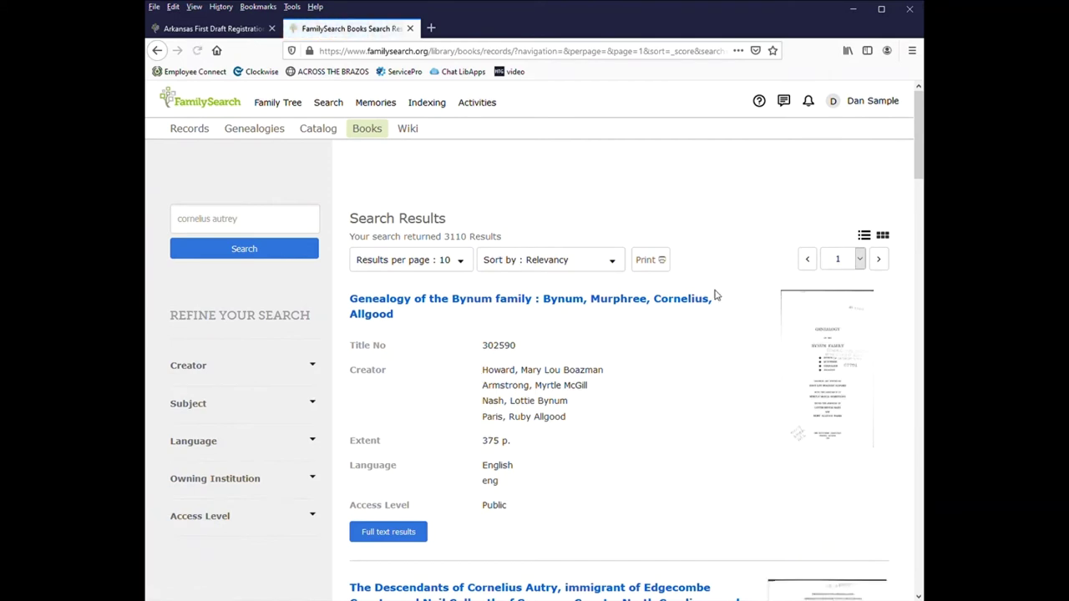
Open the result about the Edgecombe County immigrant's descendants, Title No 685893, and review its subject names and publication details
scroll(710, 310, down, 2)
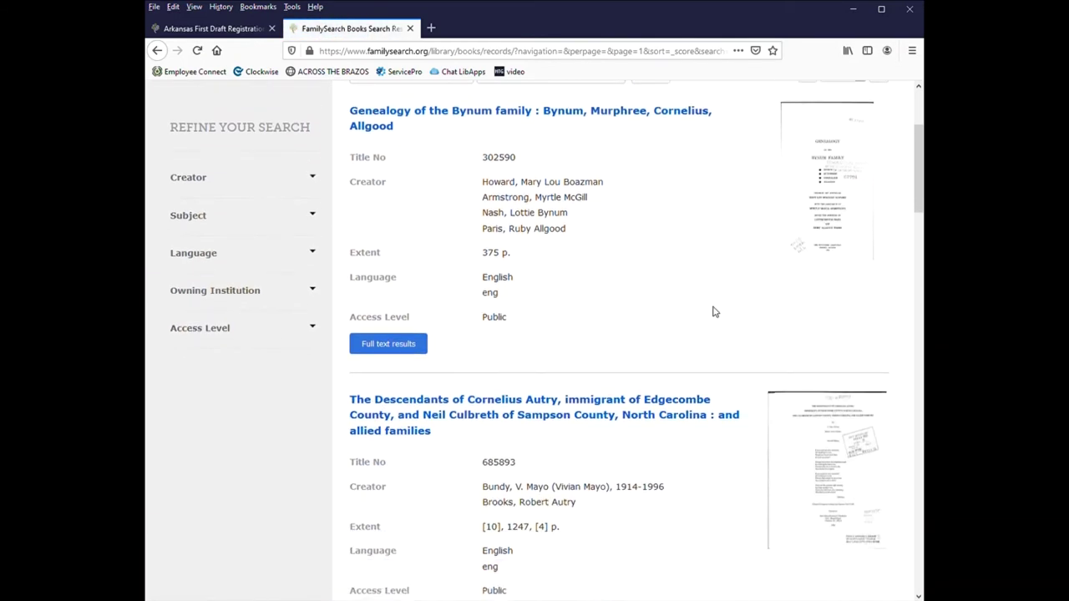
scroll(713, 312, down, 2)
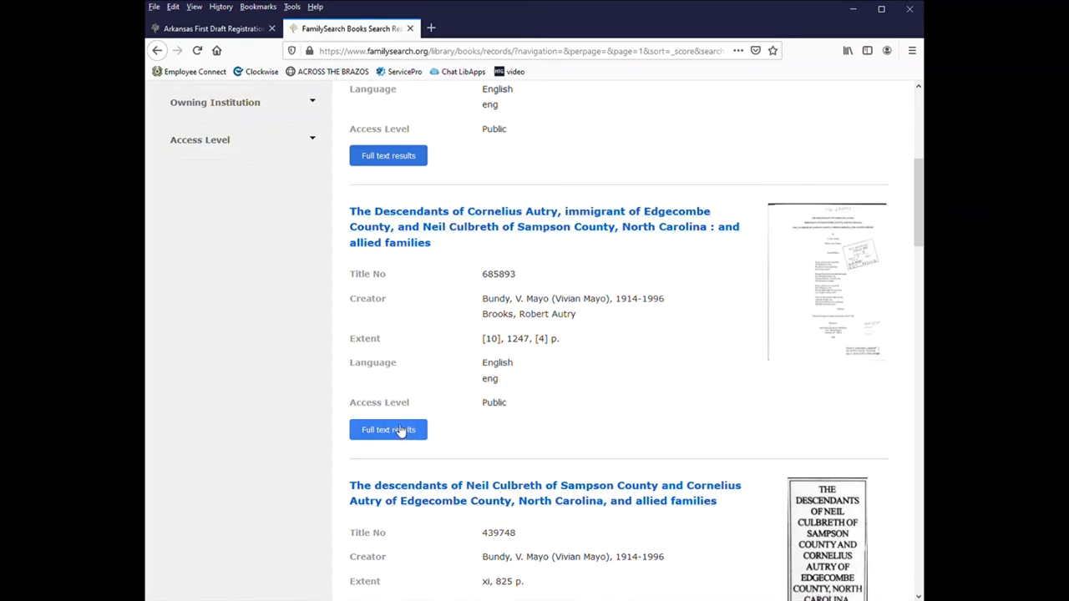
click(416, 222)
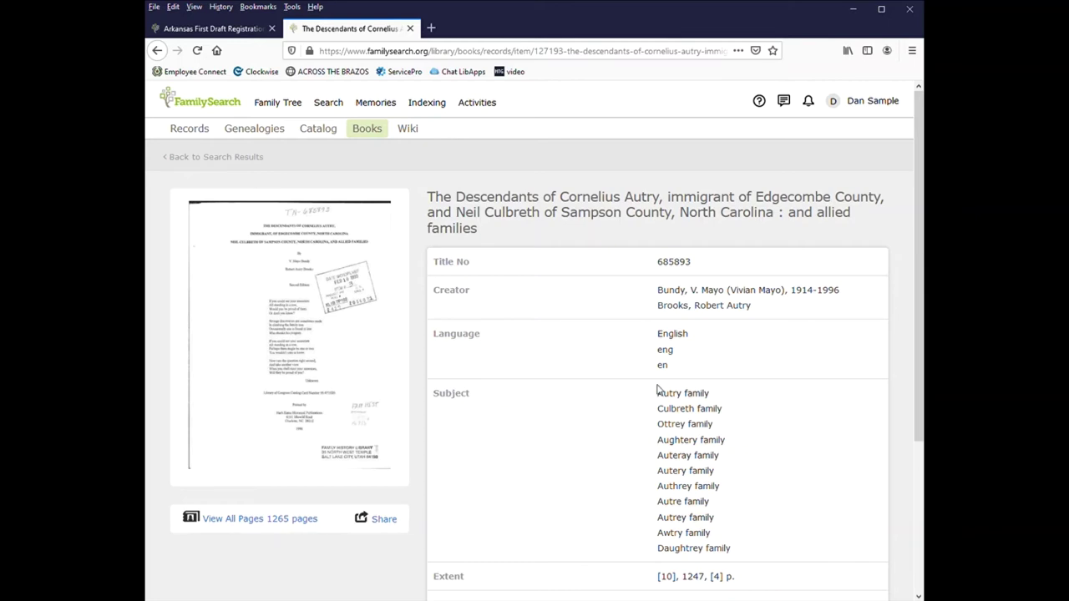
scroll(660, 321, down, 3)
scroll(673, 334, down, 2)
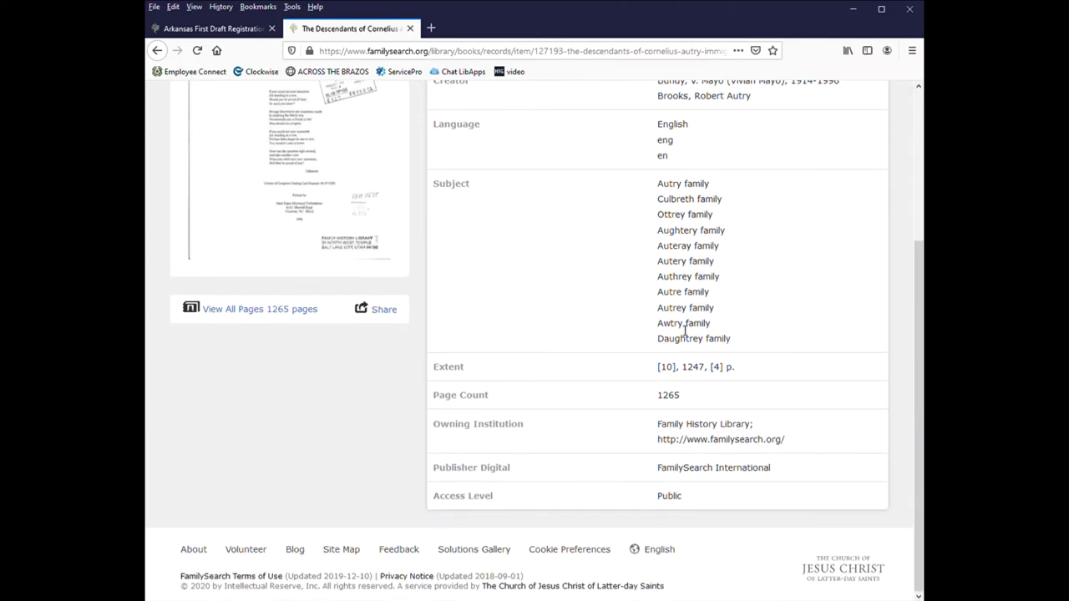
scroll(661, 362, up, 6)
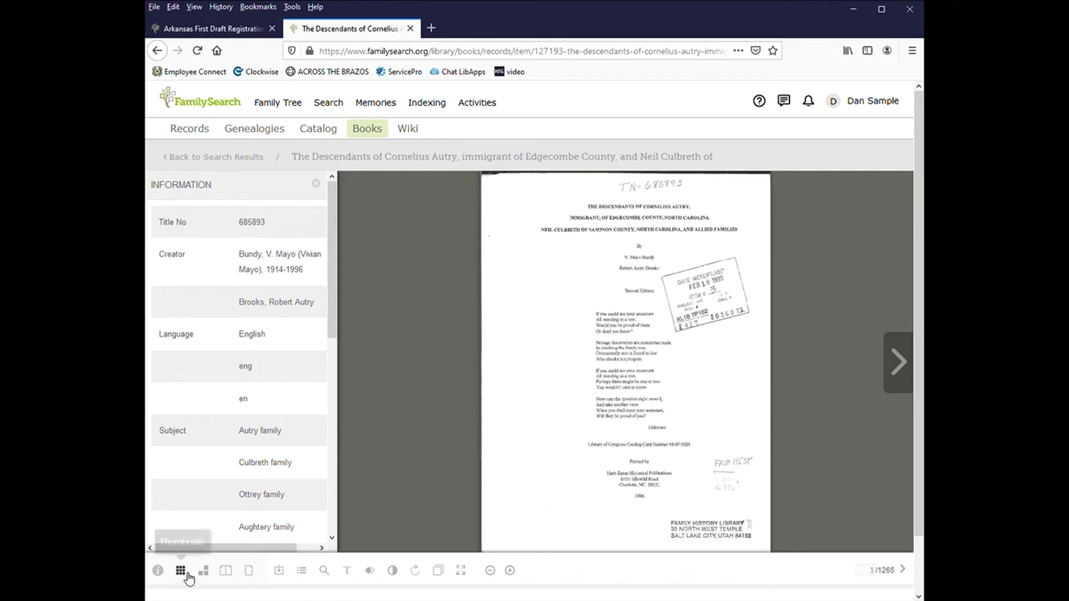
Preview the book's pages as small thumbnails and as larger previews, and open page 1 in single-page view
click(181, 571)
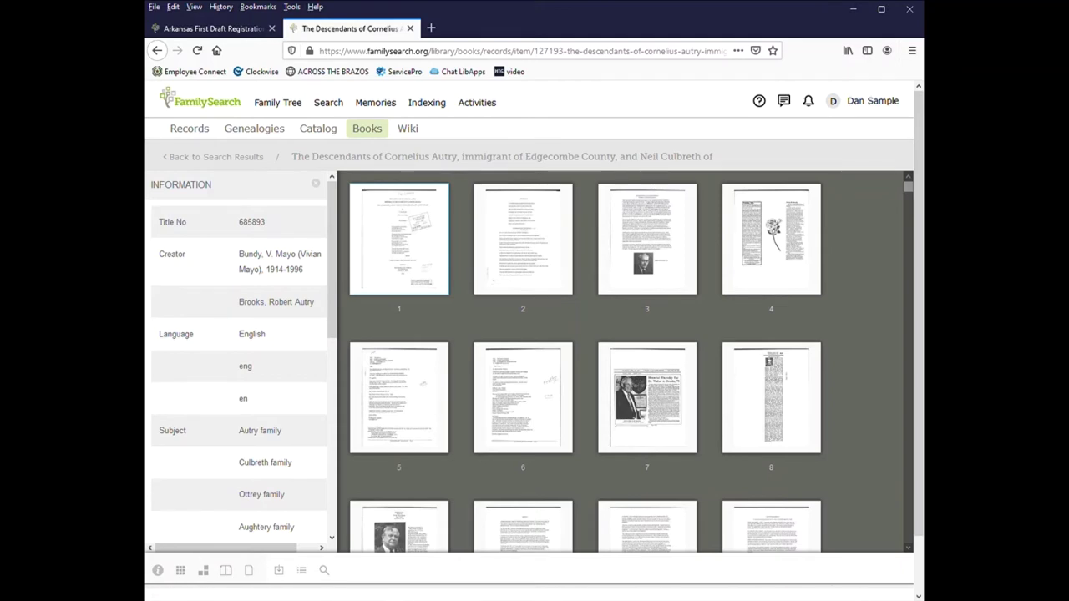
click(205, 572)
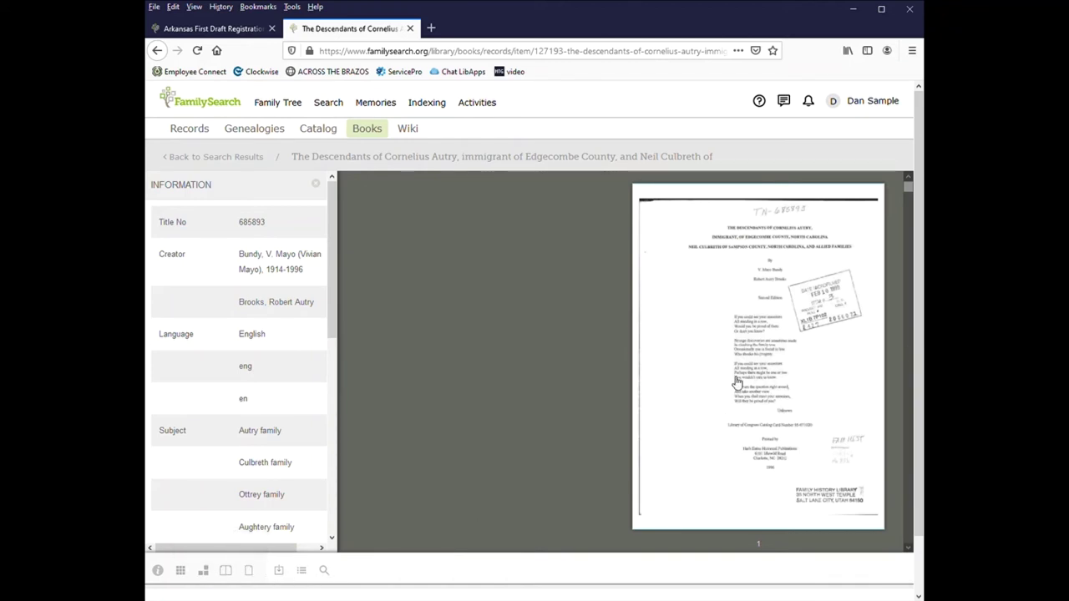
click(876, 327)
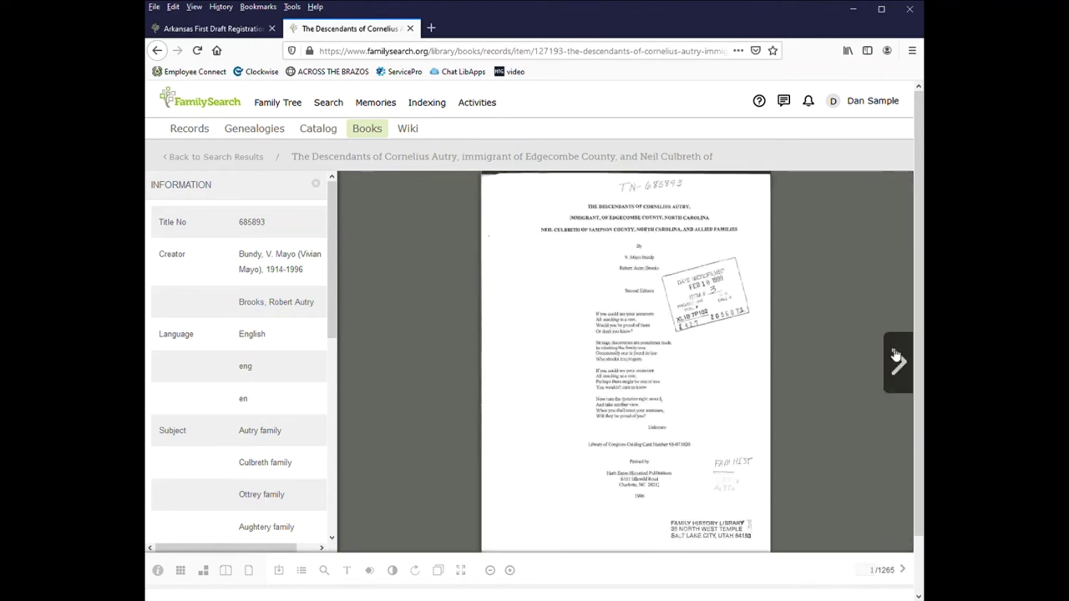
Page forward through the book's opening pages, go to page 1200 of the name index, and enlarge it for reading
click(899, 359)
click(899, 360)
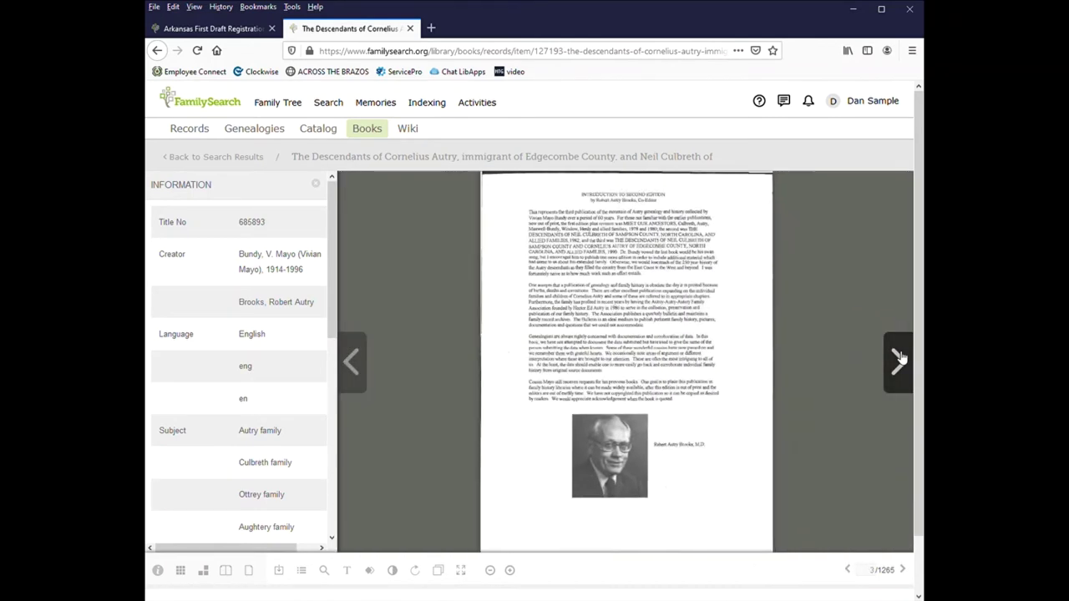
click(899, 359)
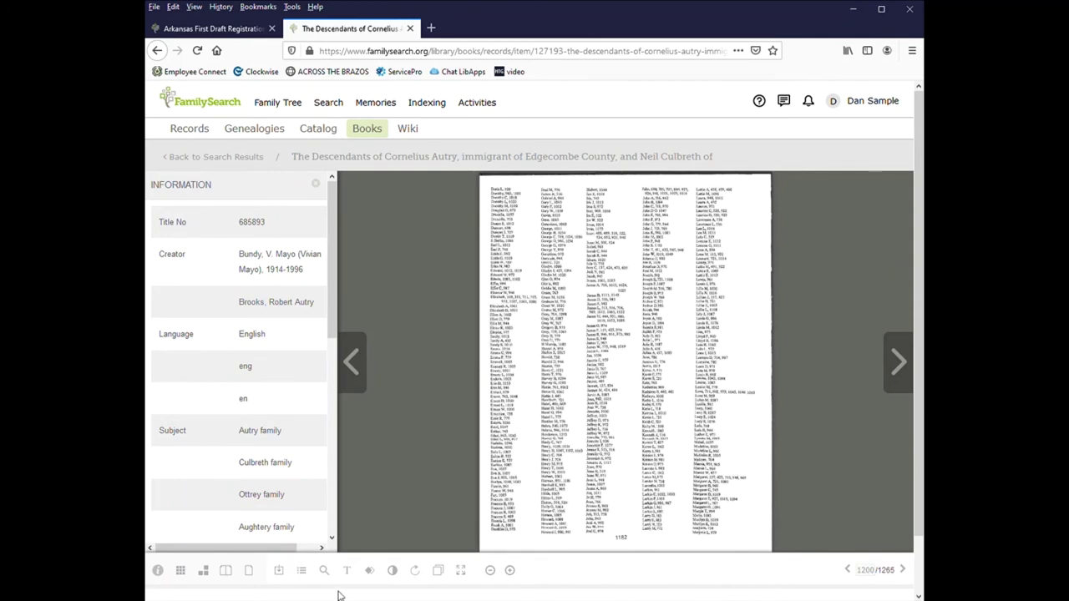
click(509, 570)
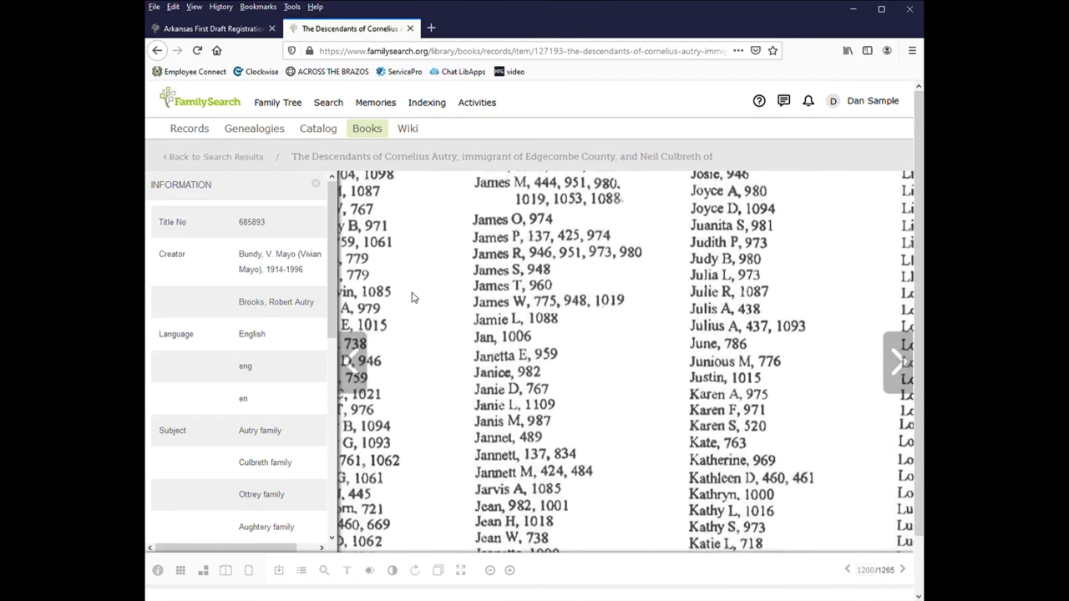
Search inside the book for the ancestor's surname, go through the matching passages, and open the one at View 47
scroll(410, 296, up, 3)
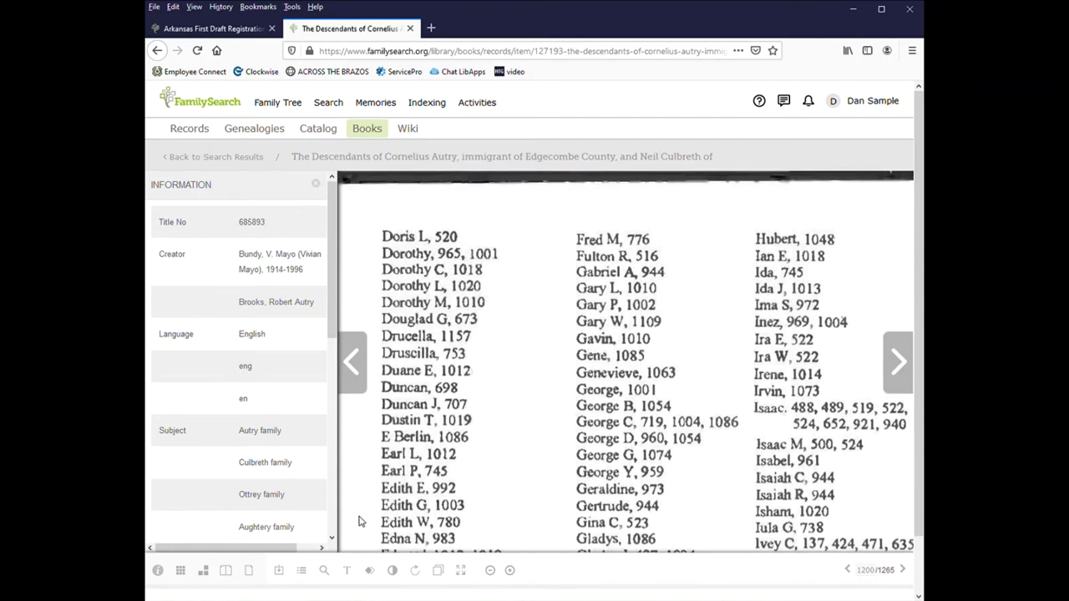
click(324, 572)
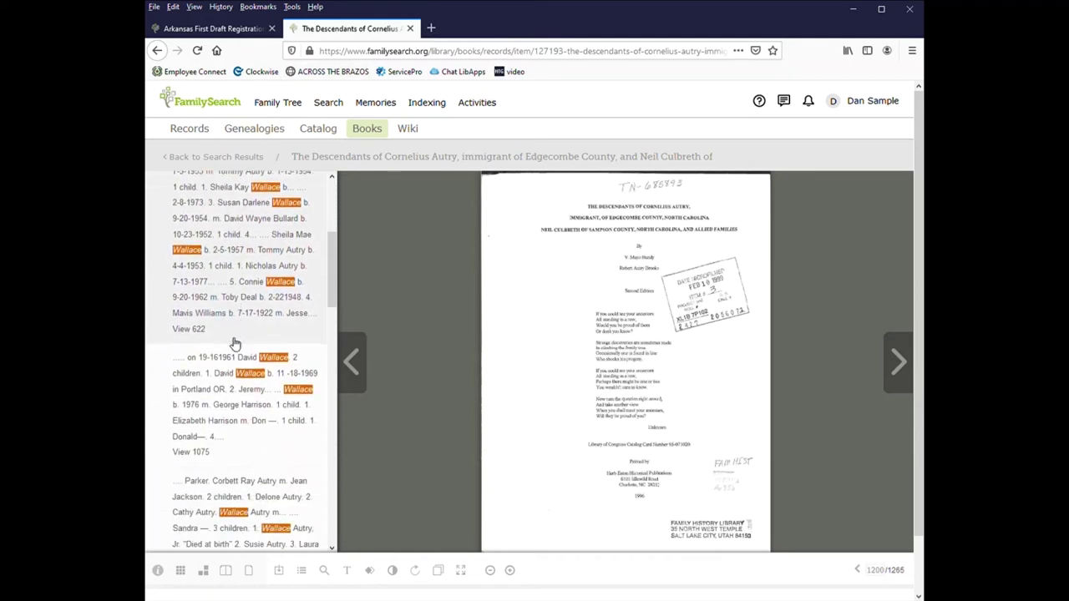
scroll(219, 415, down, 3)
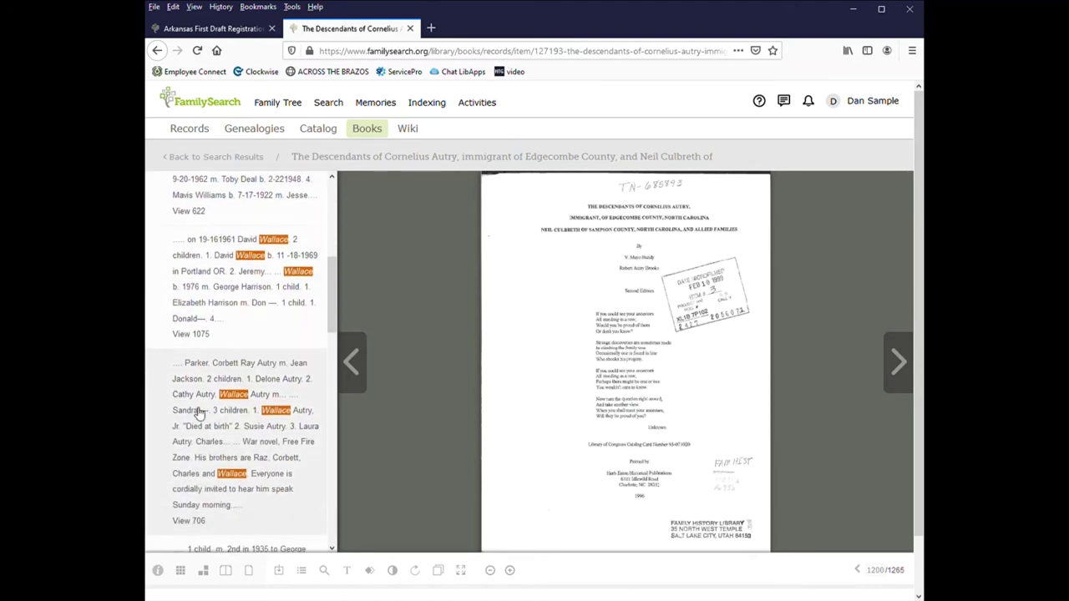
scroll(199, 412, down, 6)
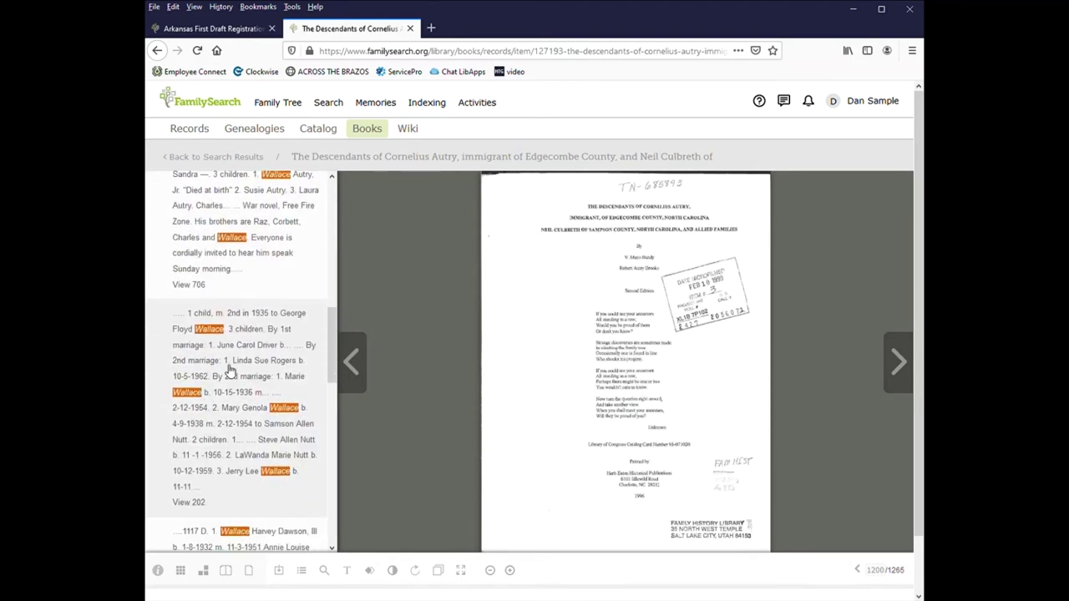
scroll(217, 492, down, 5)
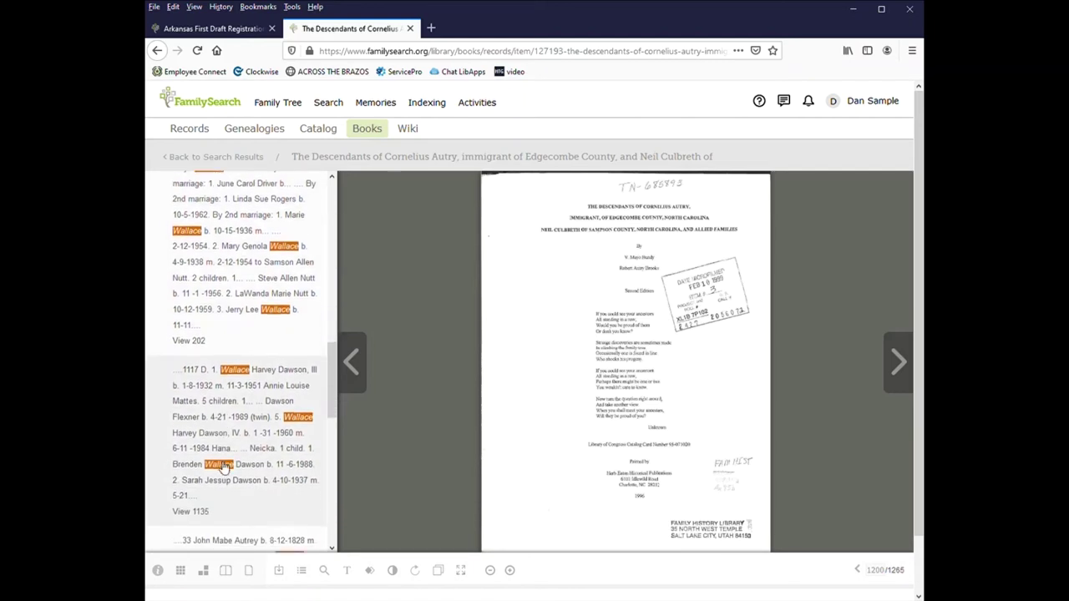
scroll(216, 407, down, 5)
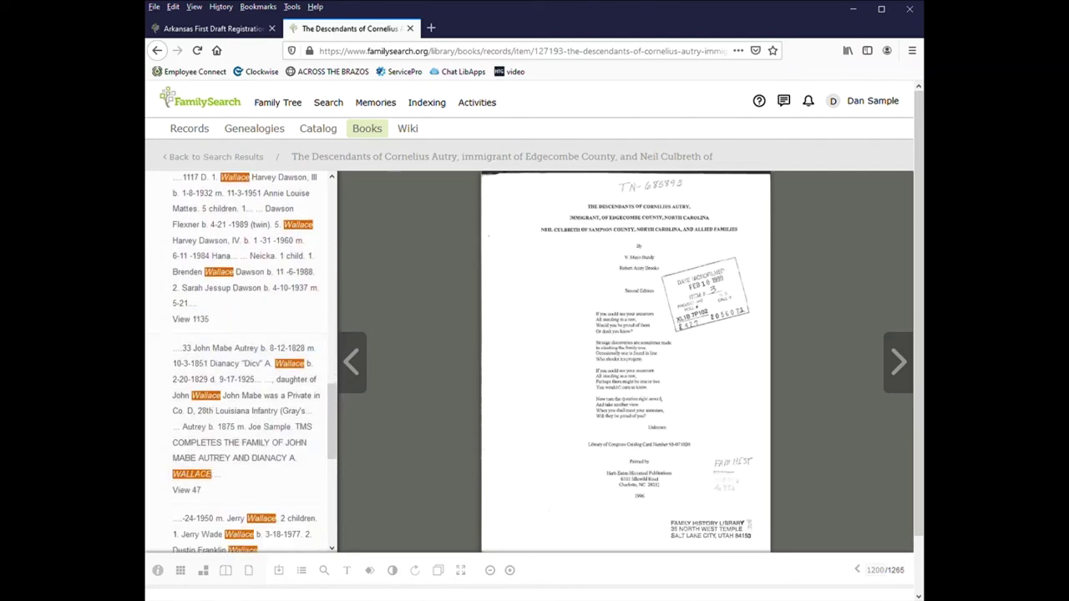
scroll(175, 317, down, 2)
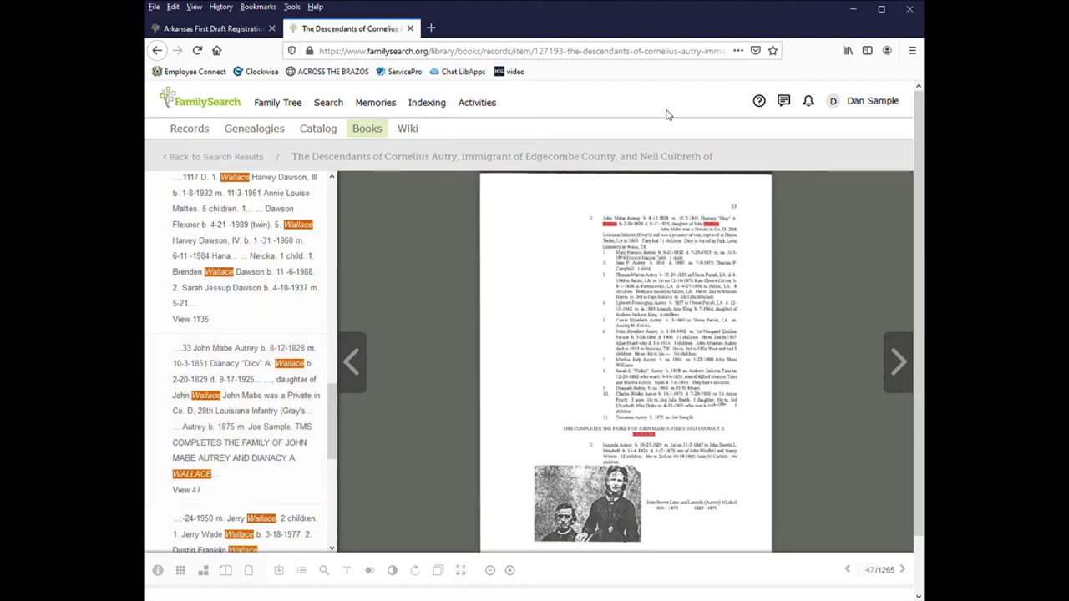
Enlarge the page at View 47 and read the highlighted family entry, its list of children, and the photograph below
click(510, 571)
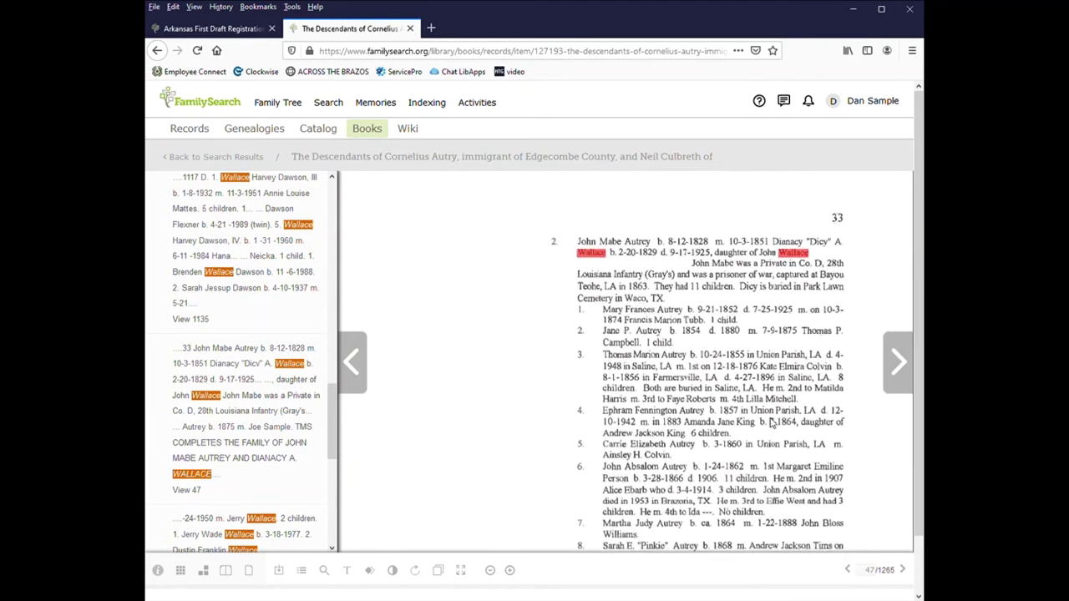
scroll(743, 334, down, 2)
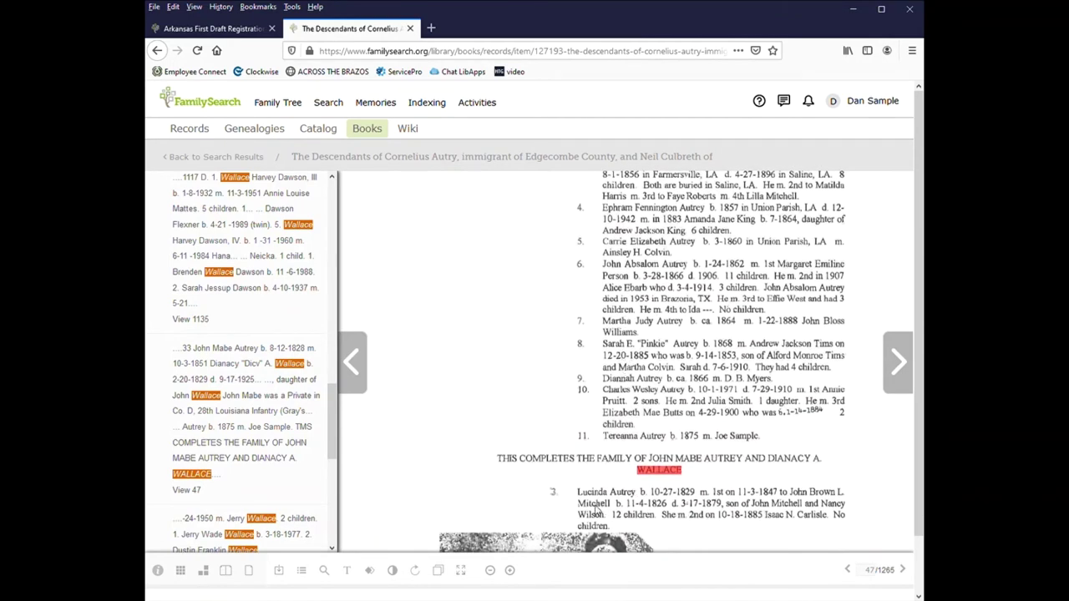
scroll(564, 506, down, 3)
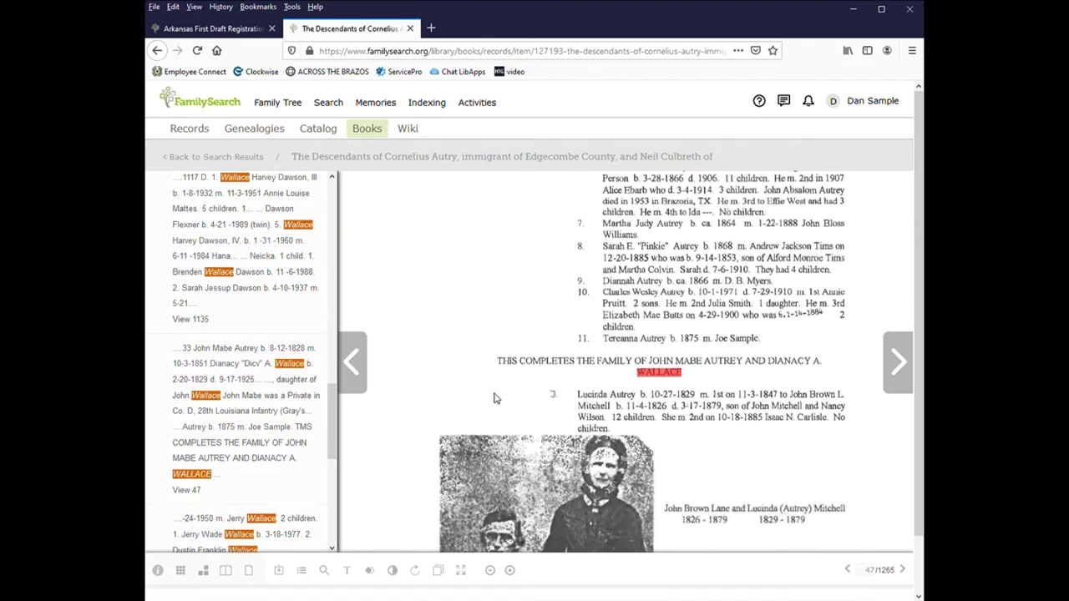
scroll(601, 367, down, 1)
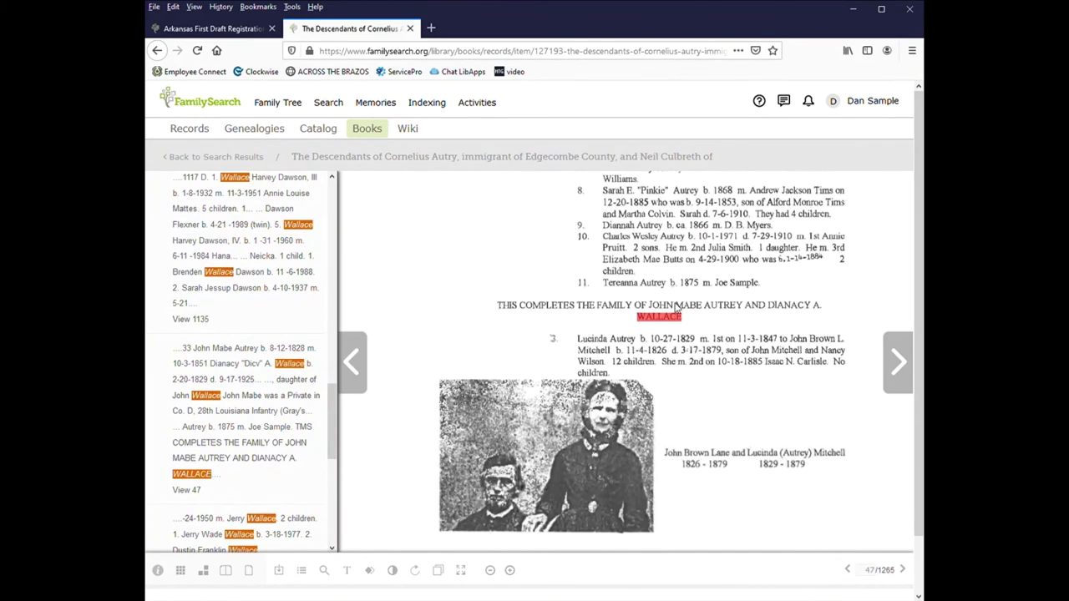
scroll(704, 280, up, 8)
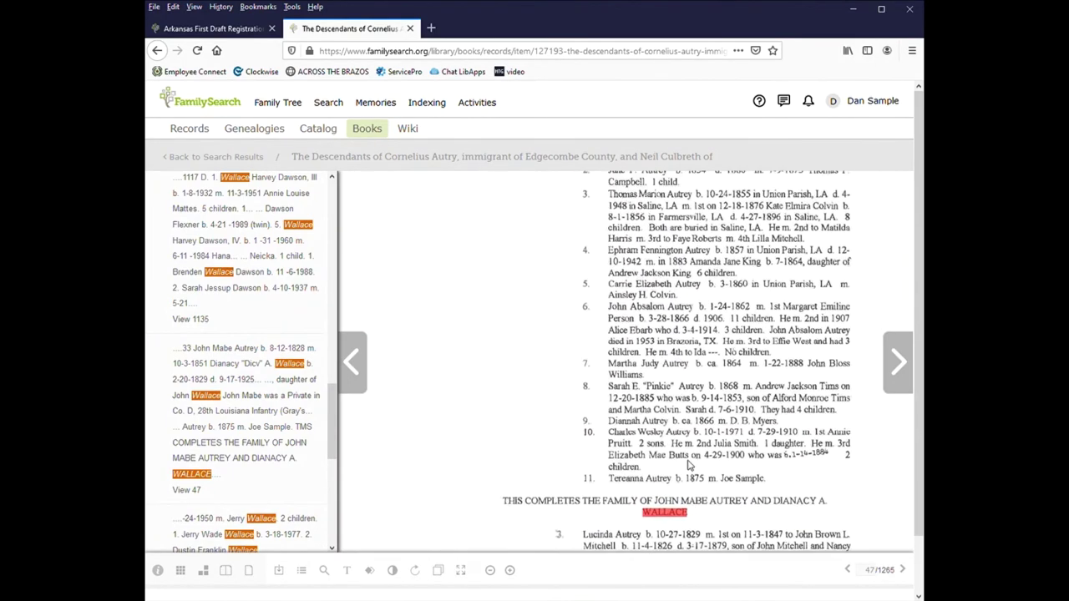
scroll(684, 351, up, 3)
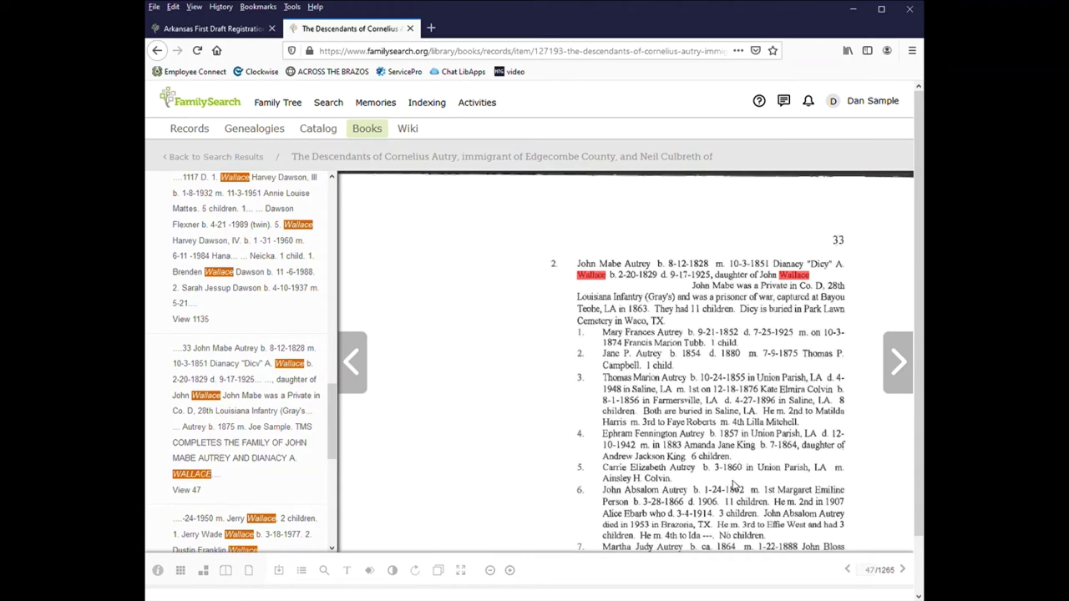
drag(732, 485, 730, 472)
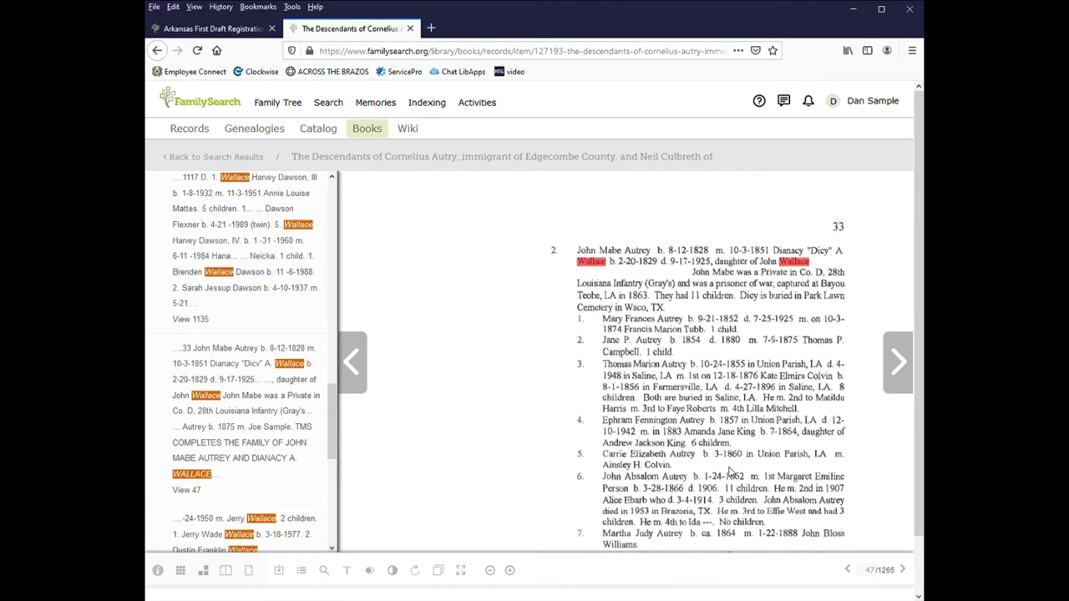
scroll(731, 473, down, 5)
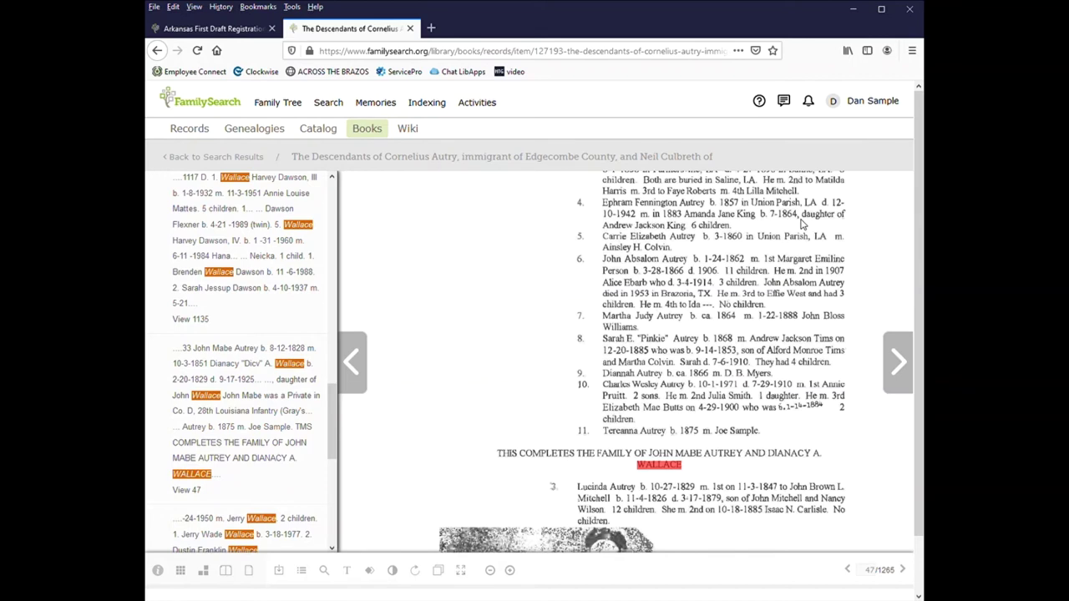
scroll(731, 192, up, 3)
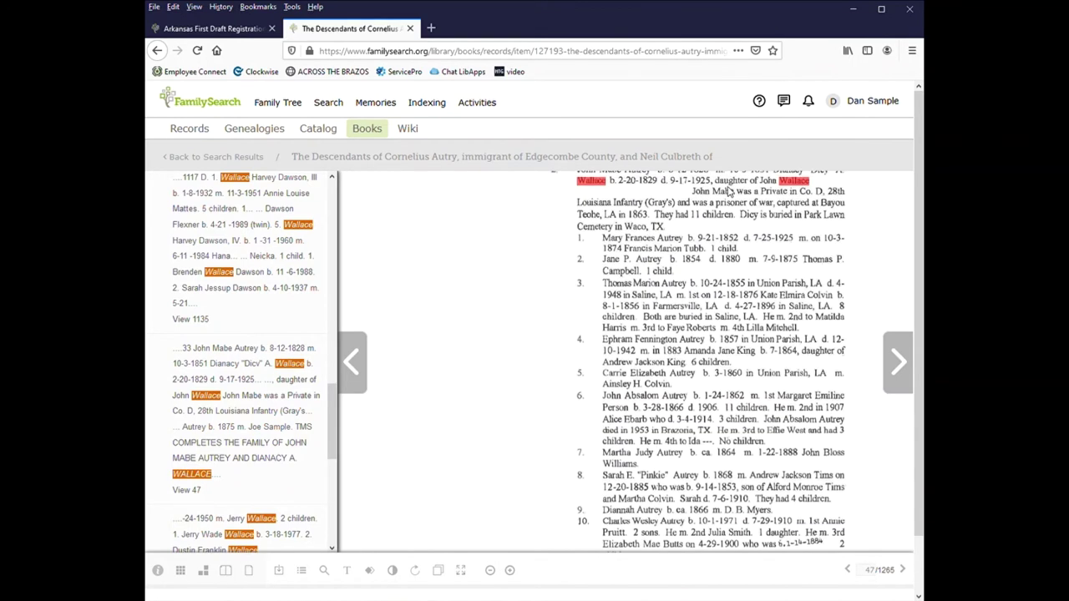
scroll(406, 399, up, 1)
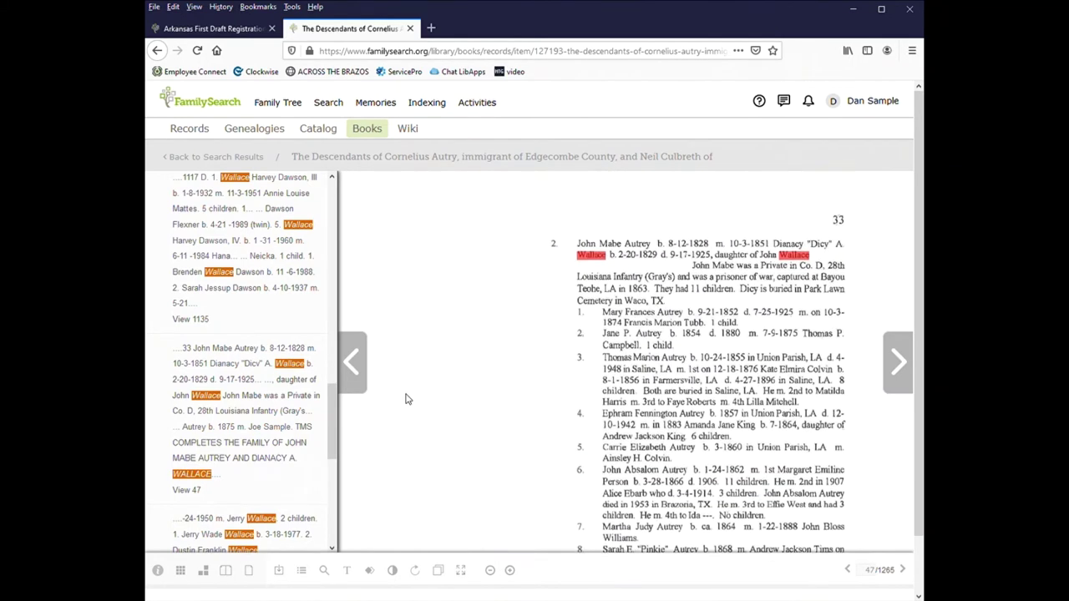
scroll(406, 399, up, 1)
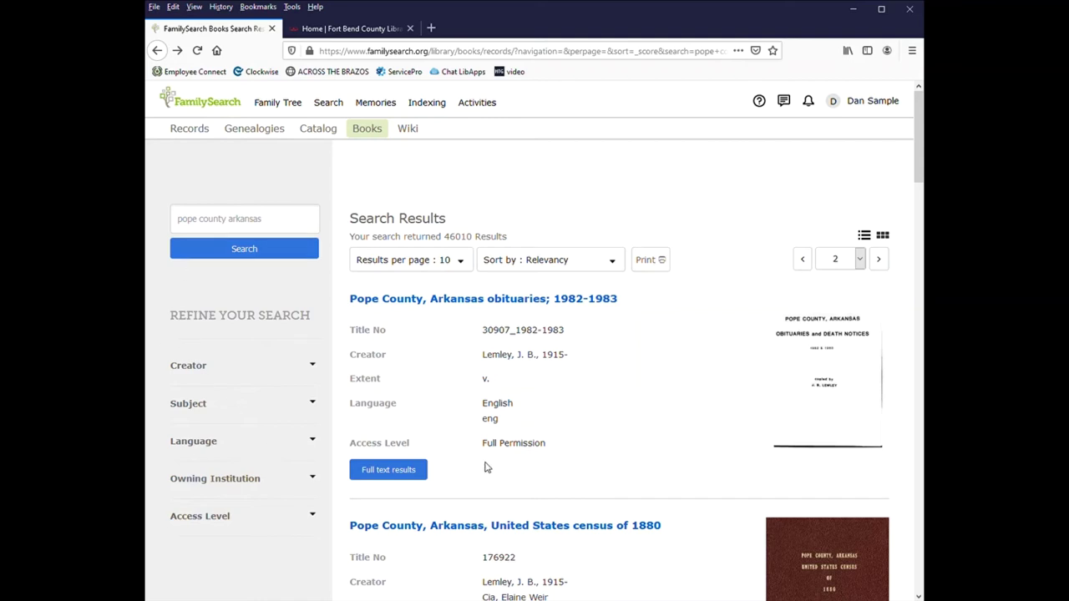
Show the full-text matches for "Marriages, book L, Pope County, Arkansas, Jan. 1916-Aug. 1919" and open the first one
scroll(589, 370, down, 2)
scroll(593, 370, down, 1)
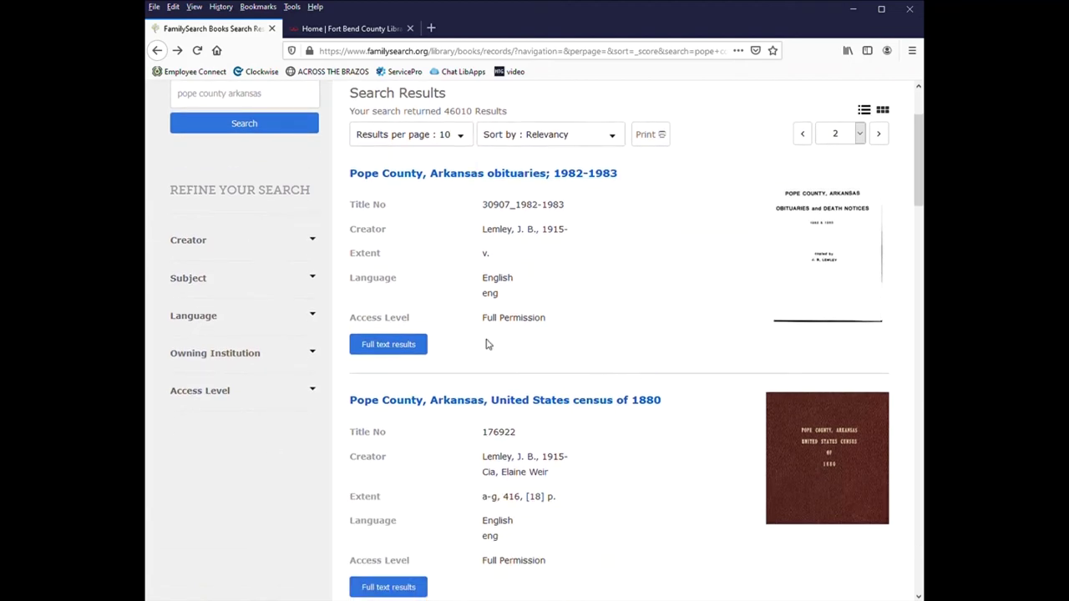
scroll(622, 361, down, 10)
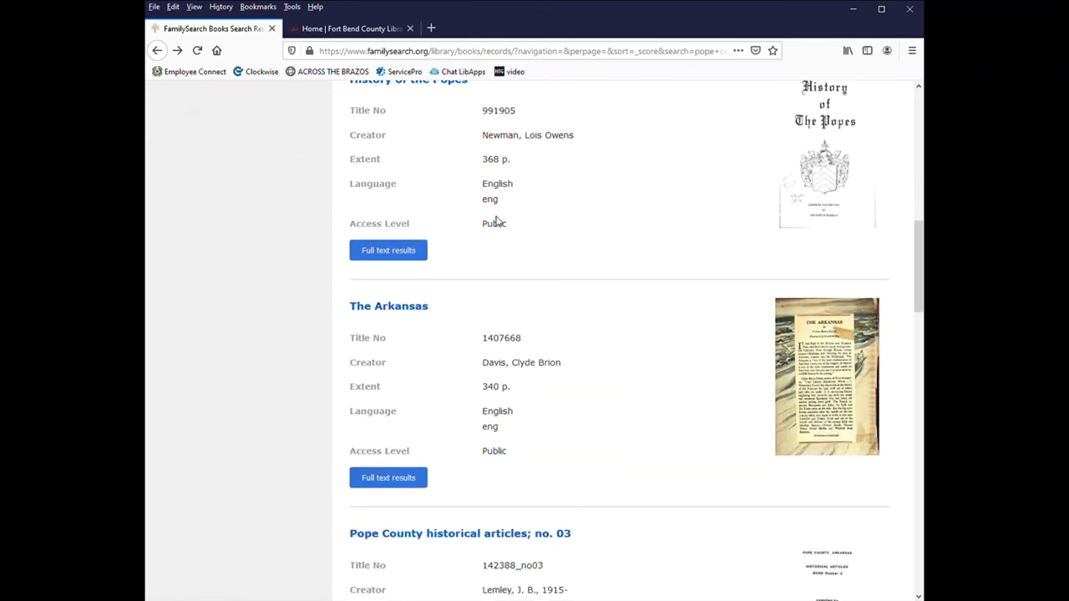
scroll(535, 246, down, 9)
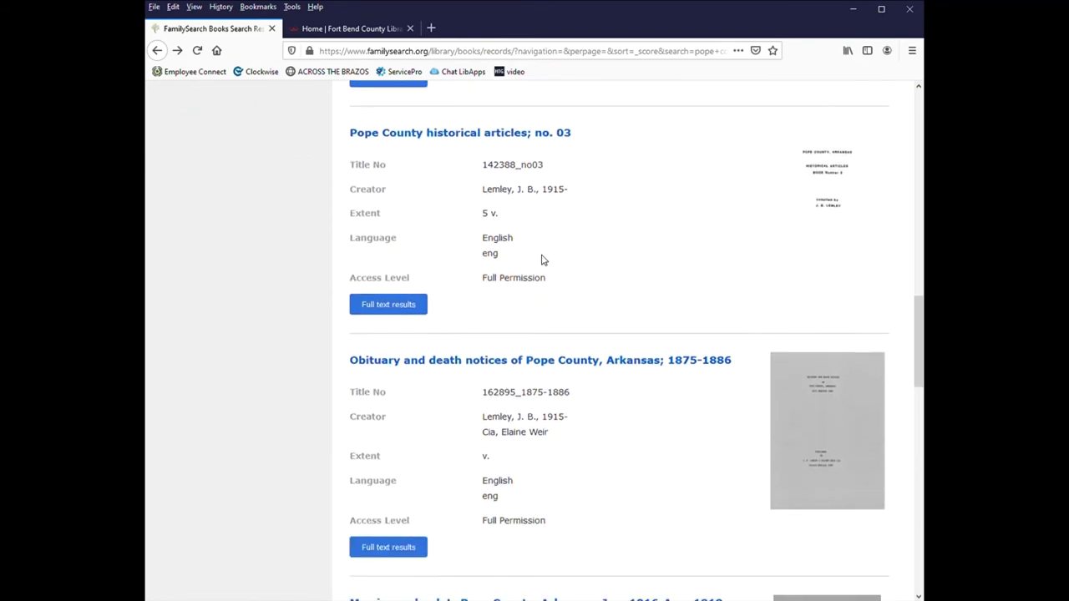
scroll(541, 260, down, 7)
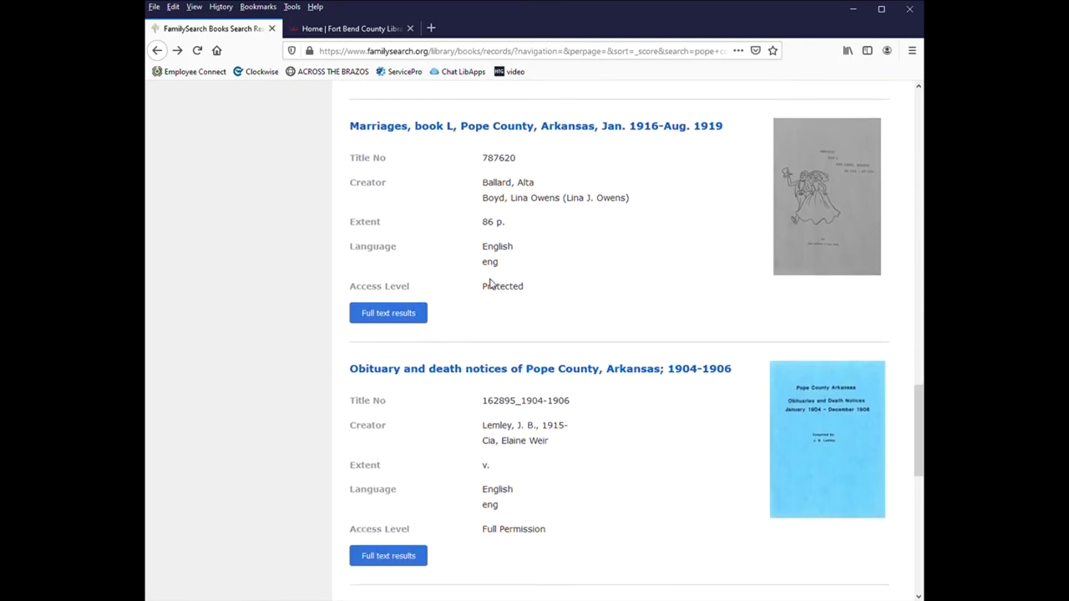
click(394, 323)
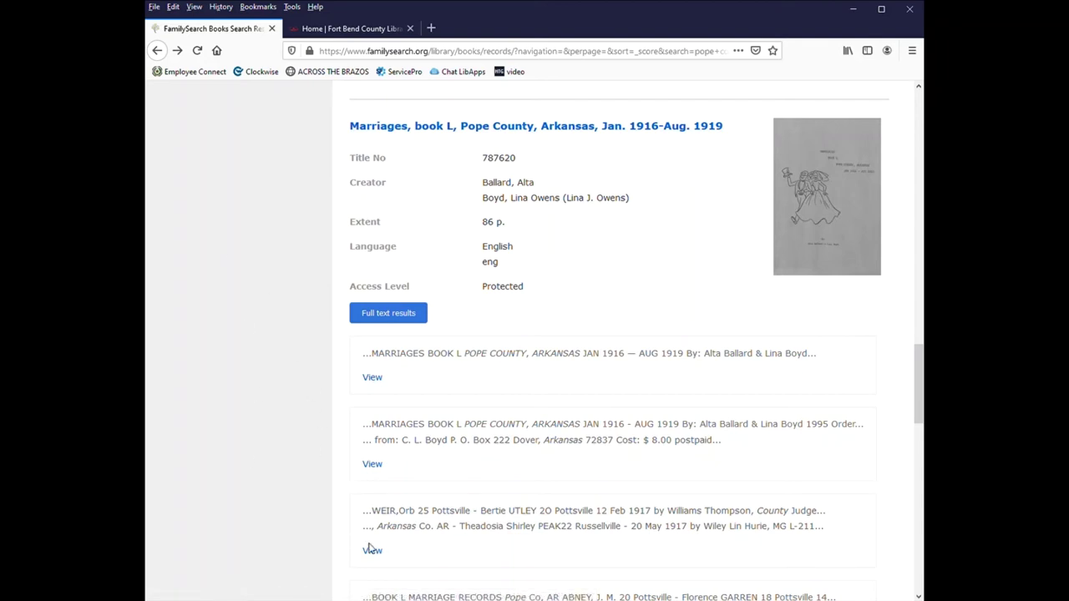
click(370, 379)
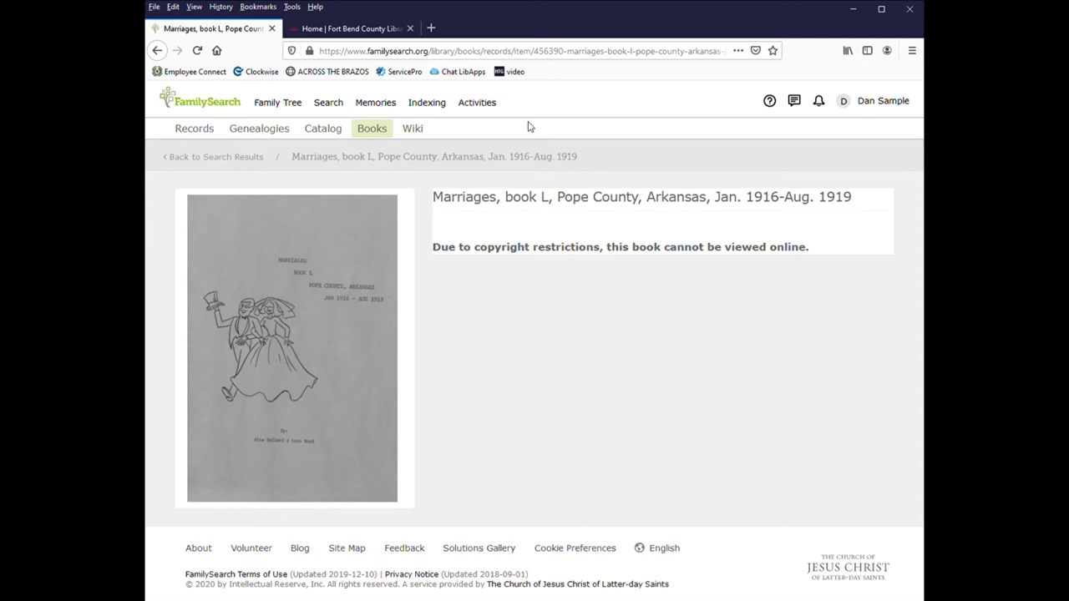
Open worldcat.org in a new browser tab and look briefly at the already open Fort Bend County Libraries home page
click(431, 28)
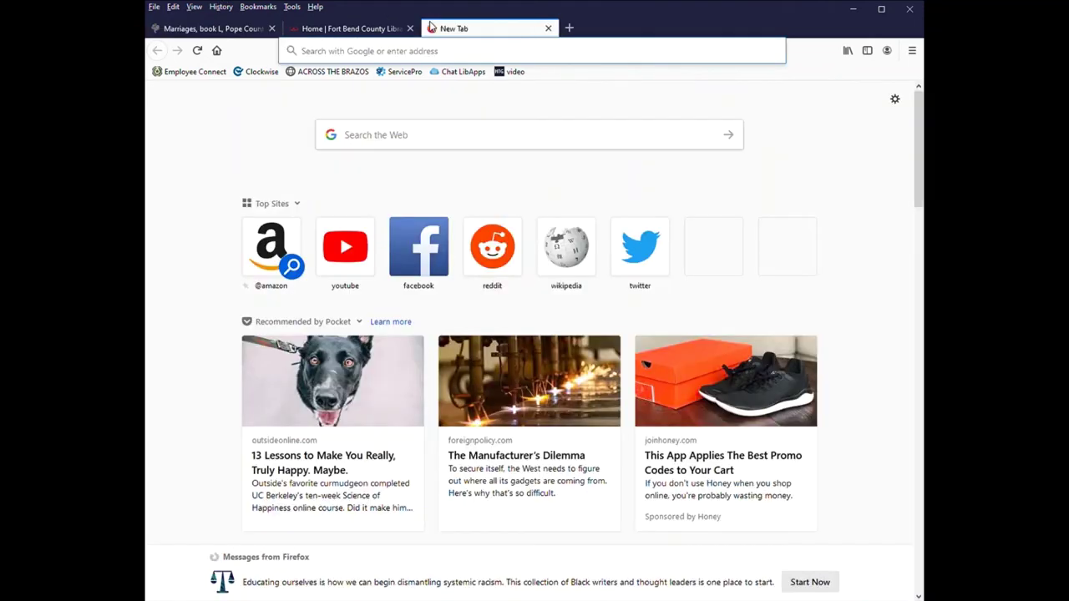
click(346, 57)
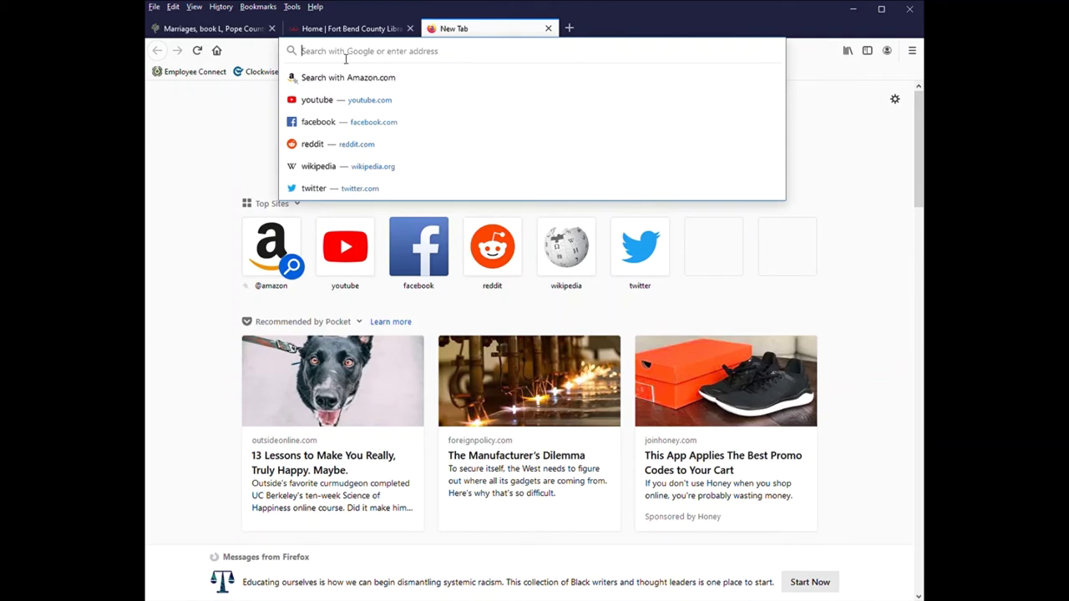
text(wp)
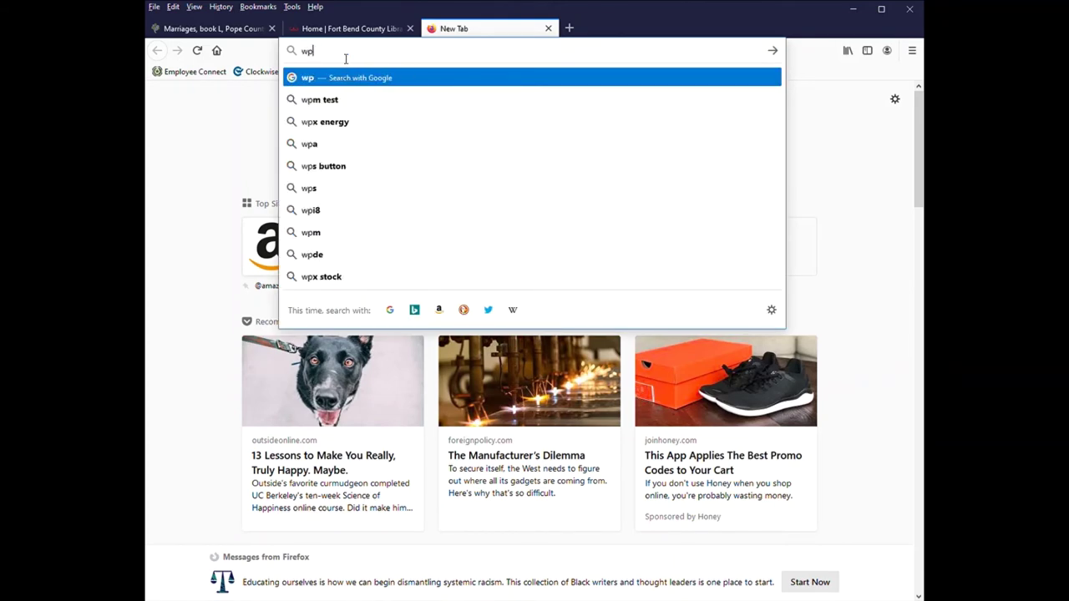
key(BackSpace)
key(BackSpace)
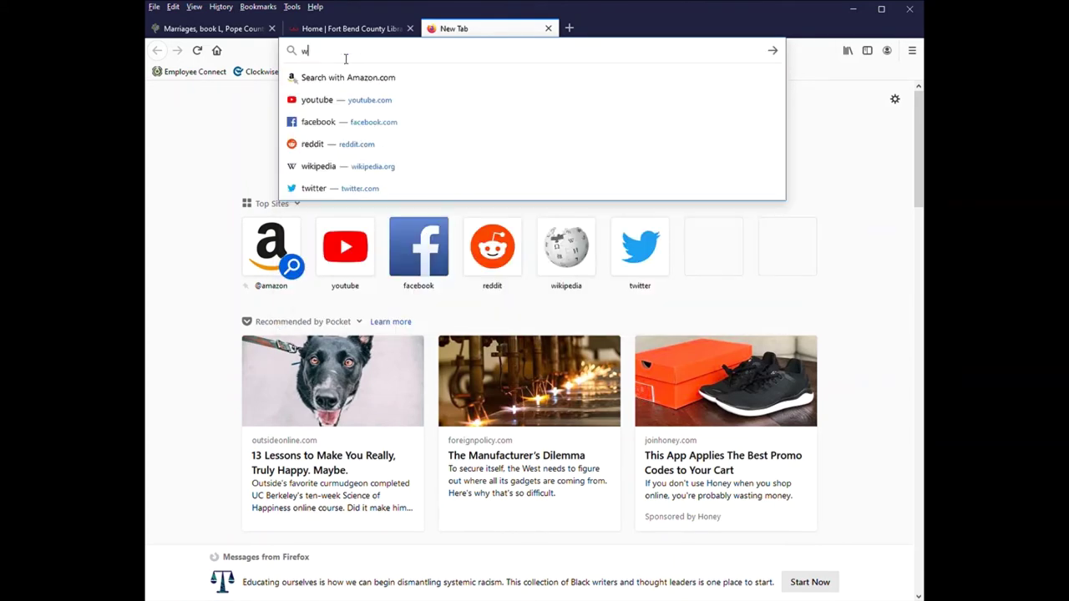
text(worldcat)
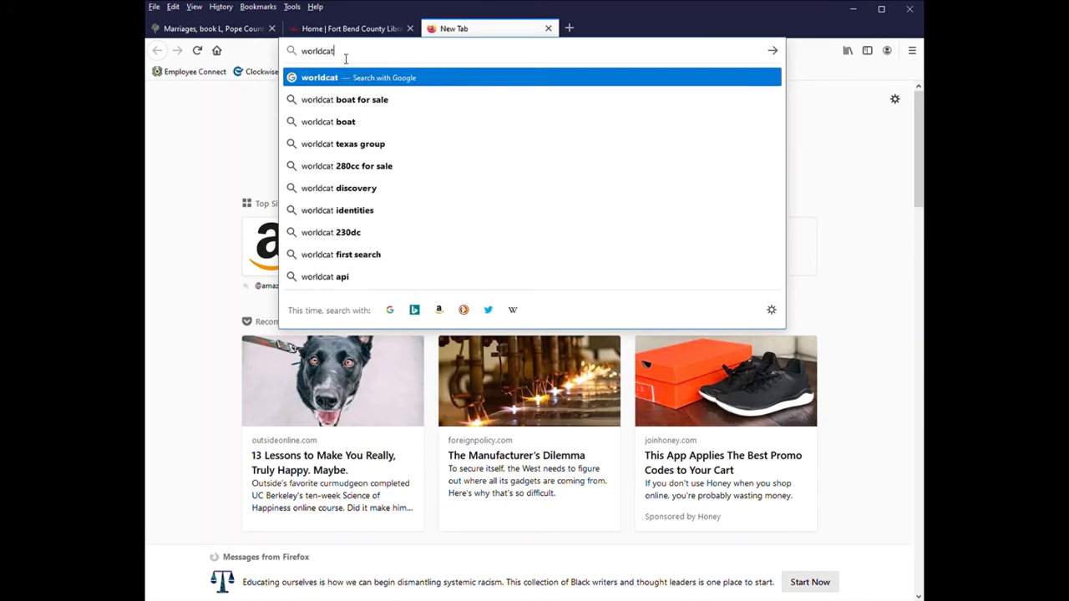
text(.org)
key(Return)
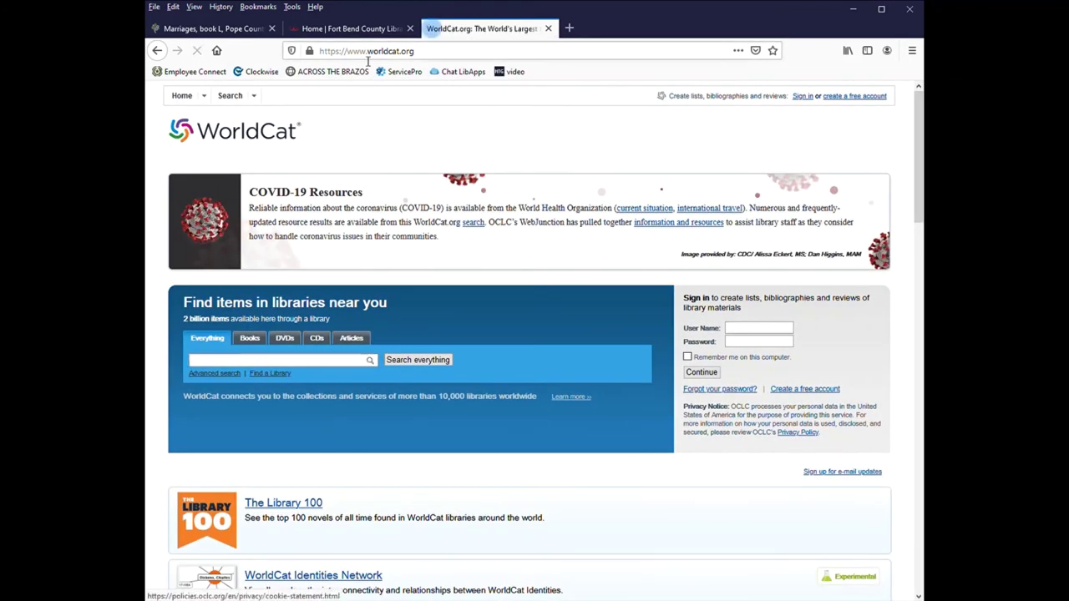
click(336, 33)
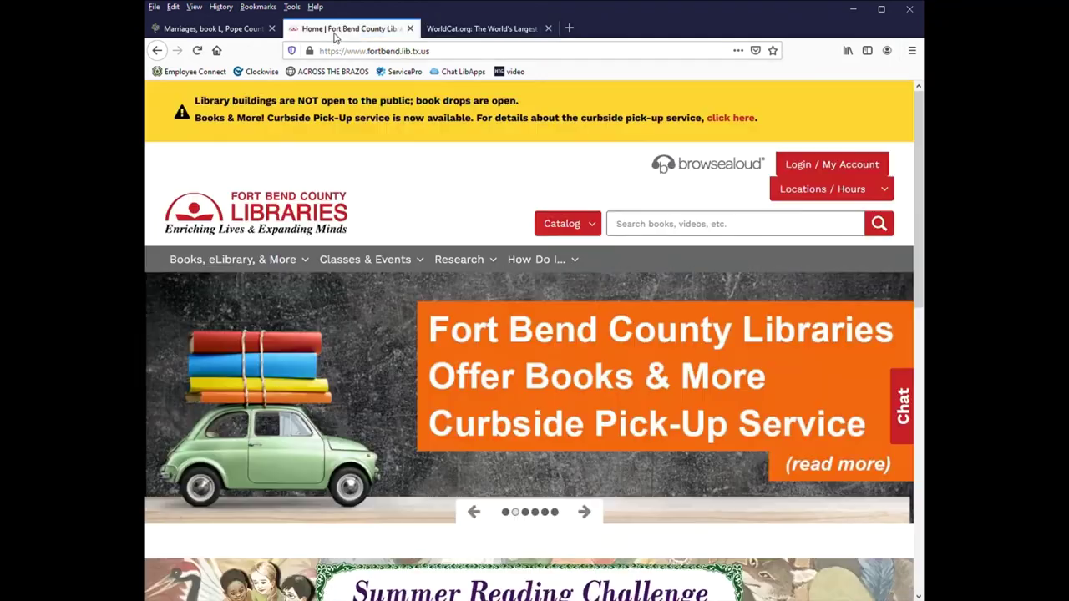
click(493, 32)
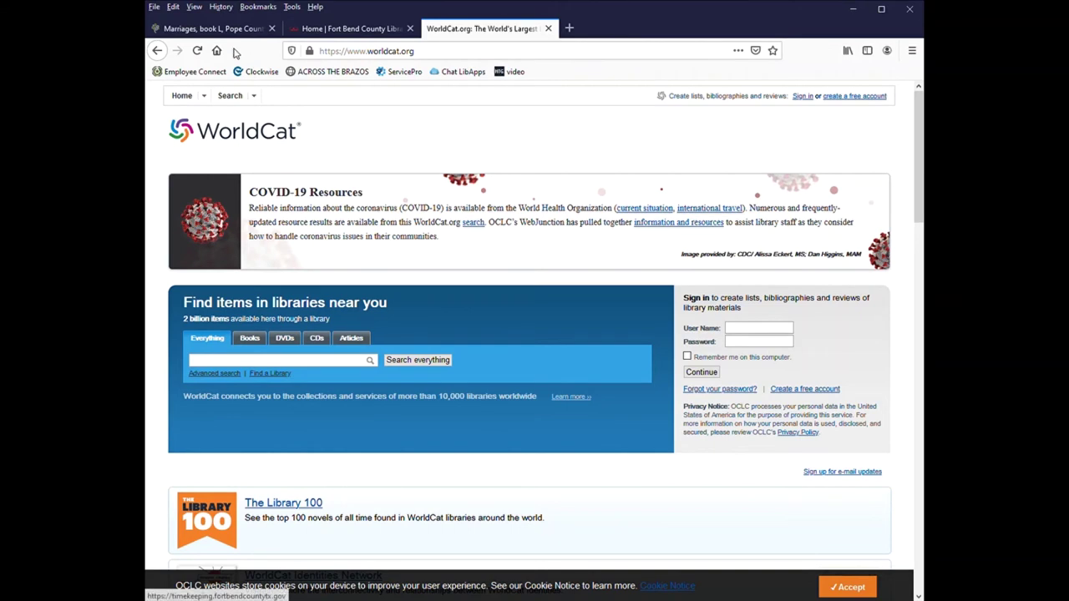
Copy the restricted book's title, search WorldCat for "Marriages, book L, Pope County, Arkansas, Jan. 1916-Aug. 1919", and open the matching book record
click(196, 30)
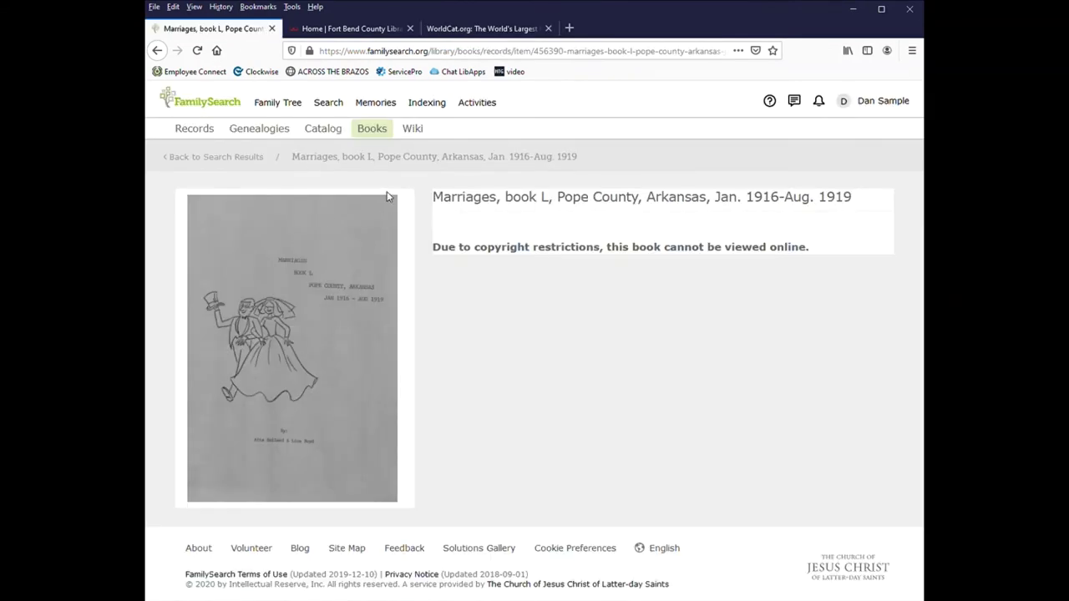
drag(443, 201, 849, 199)
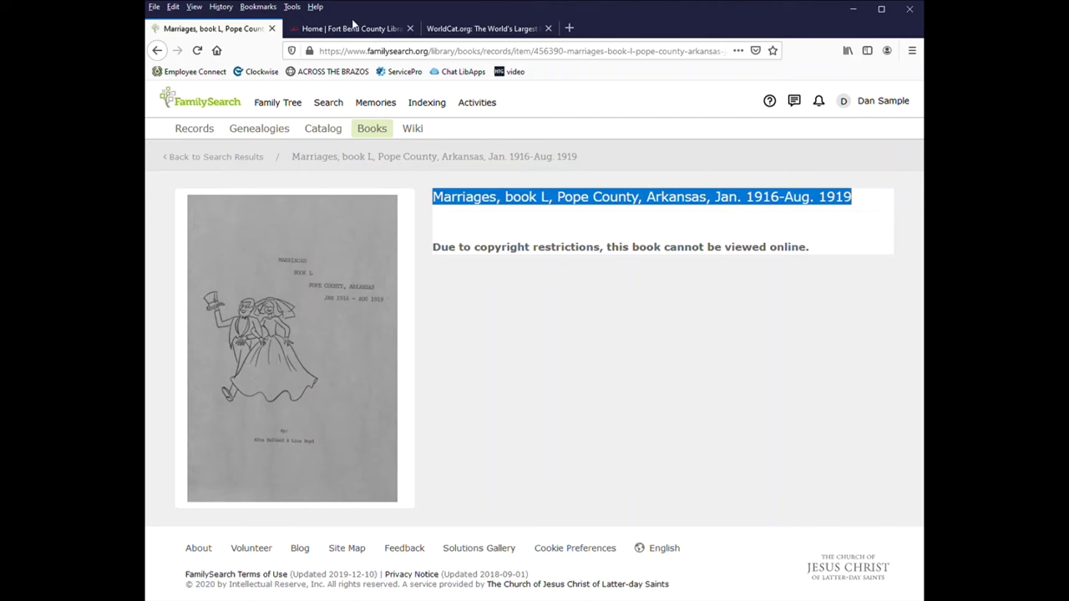
click(456, 28)
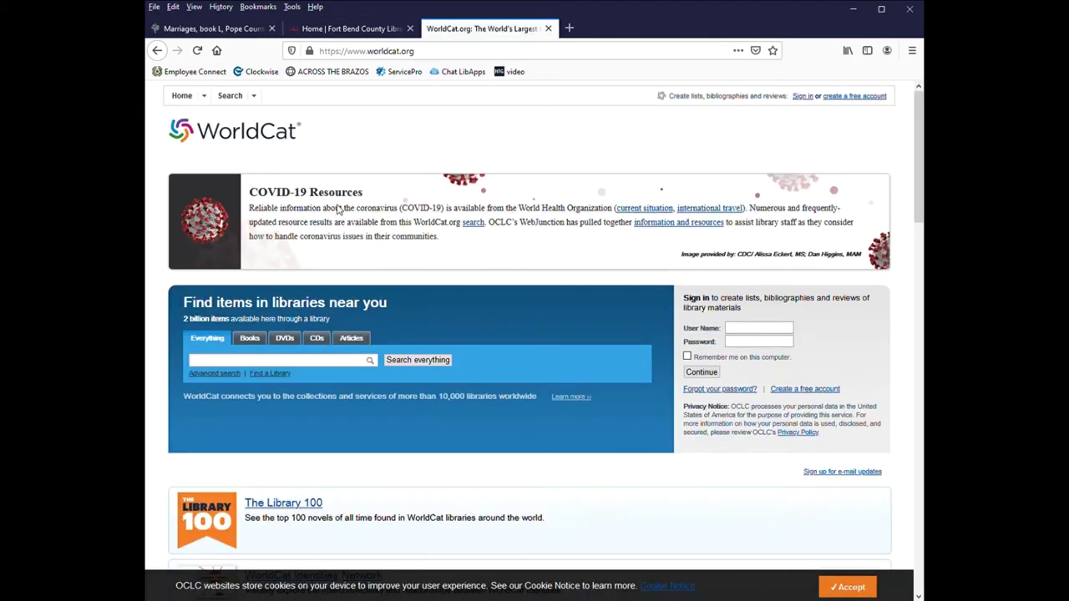
click(261, 365)
text(Marriages, book L, Pope County, Arkansas, Jan. 1916-Aug. 1969)
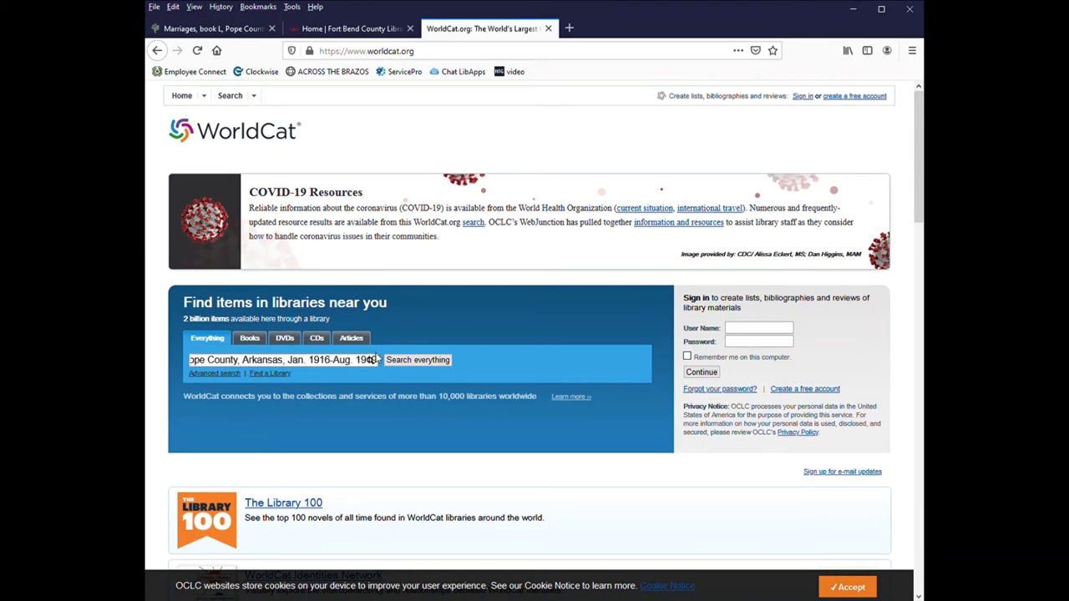
click(403, 360)
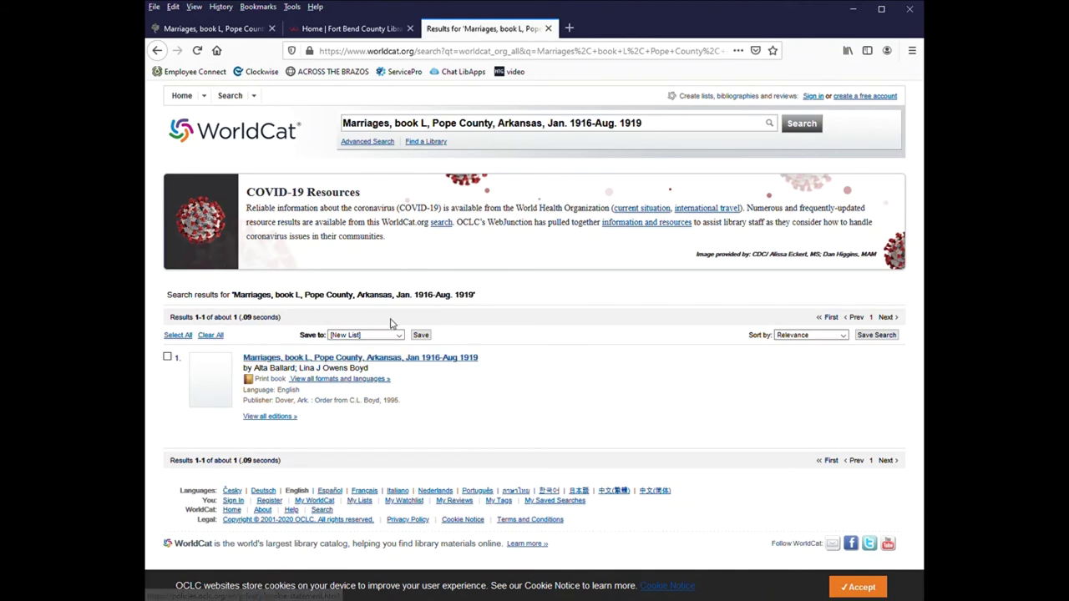
click(433, 359)
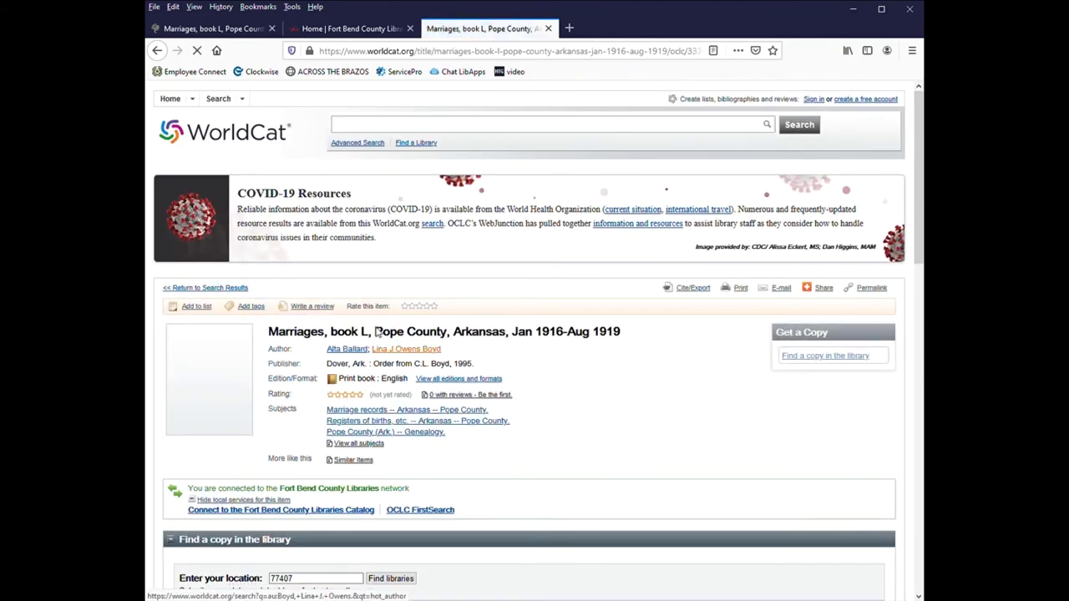
scroll(322, 345, down, 5)
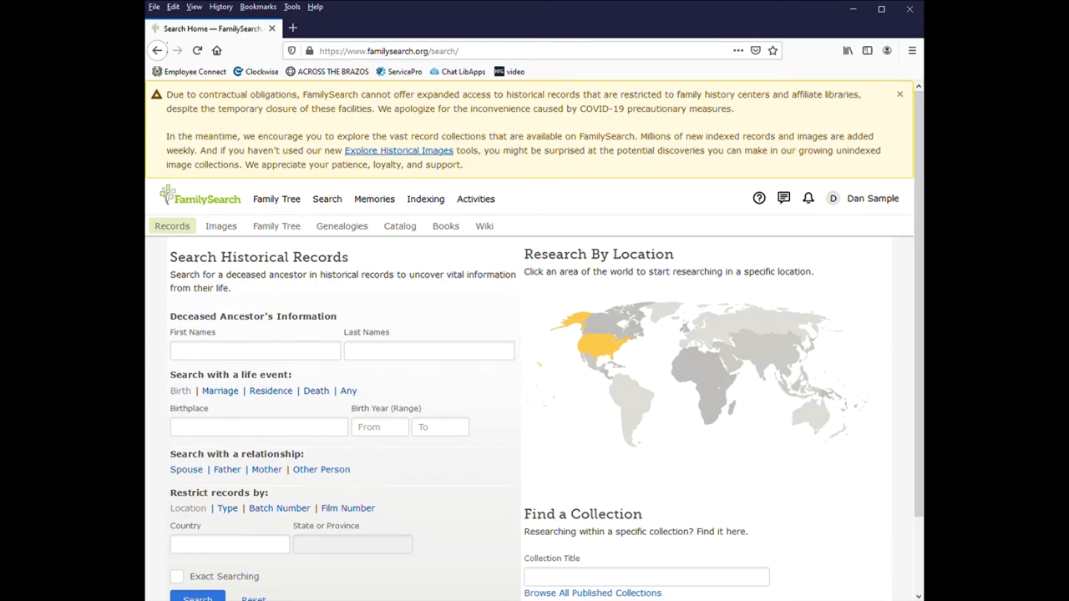
Search FamilySearch historical records by the ancestor's first and last names
click(207, 358)
text(elsie)
key(Tab)
text(bittinger)
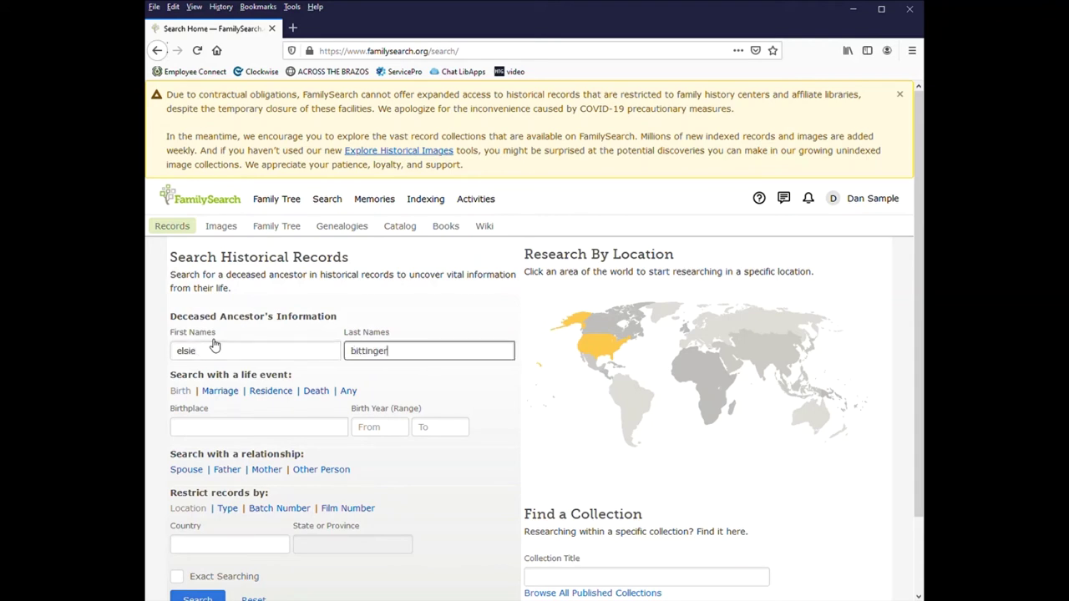
key(Return)
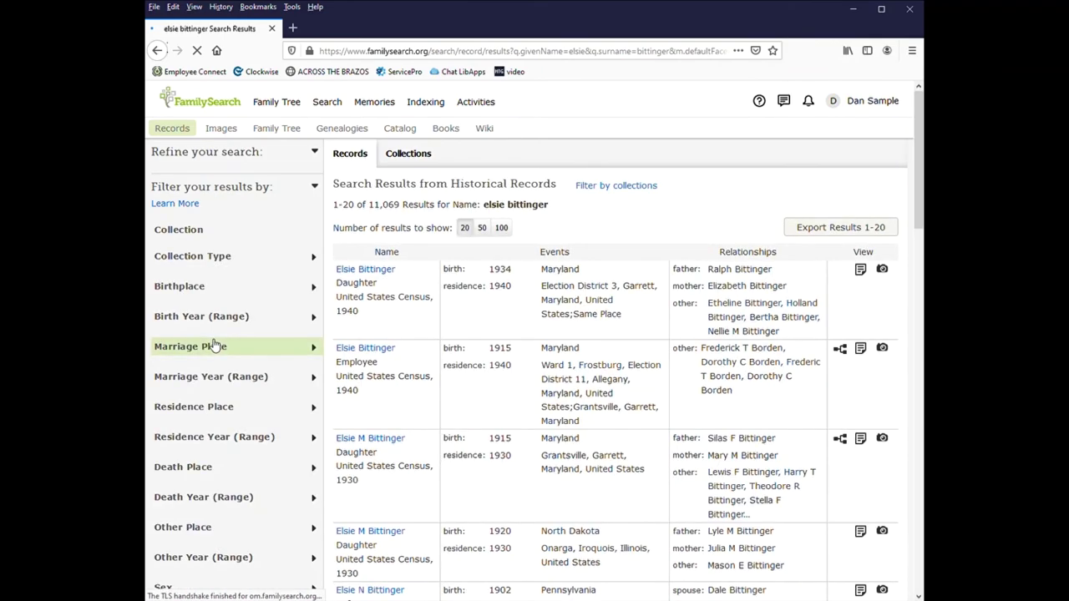
Go through the historical record results and open the ancestor's entry from "West Virginia Births, 1853-1930"
scroll(576, 377, down, 5)
scroll(591, 379, down, 10)
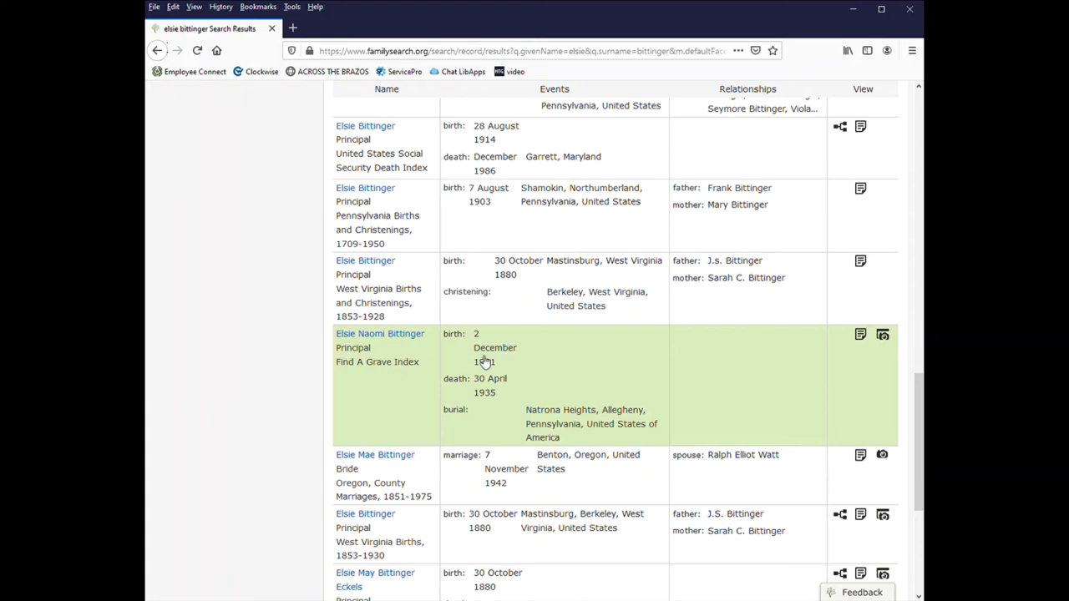
scroll(490, 357, down, 1)
scroll(490, 356, down, 1)
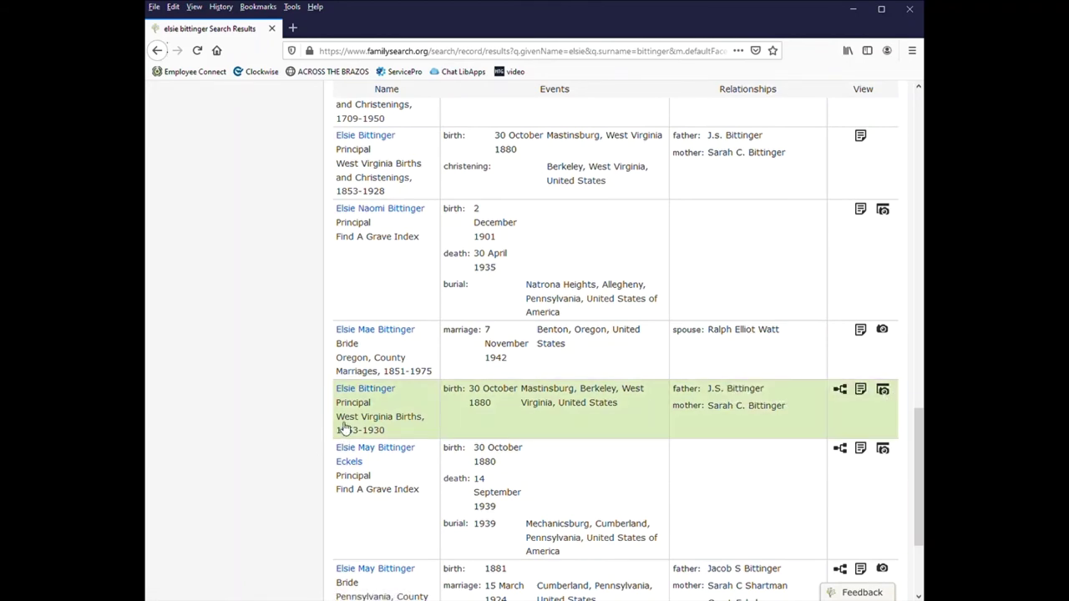
click(344, 391)
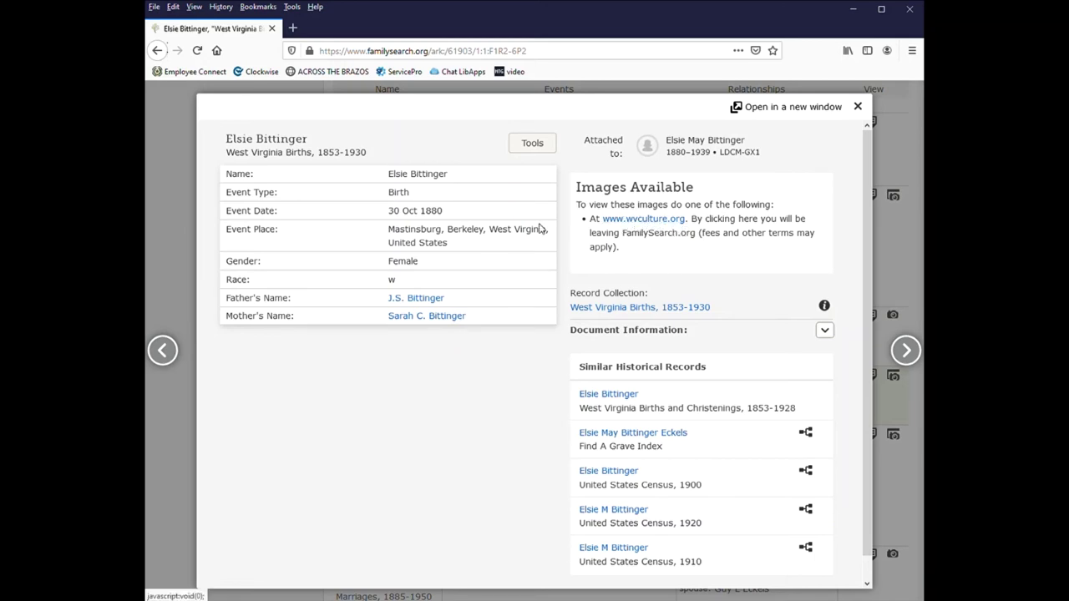
click(656, 220)
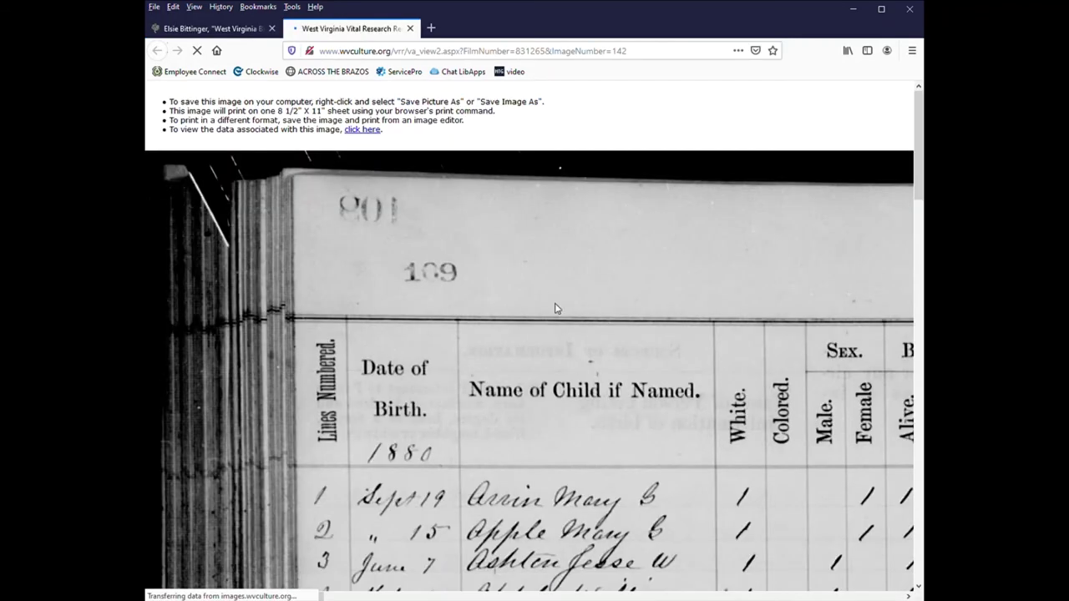
scroll(549, 293, down, 2)
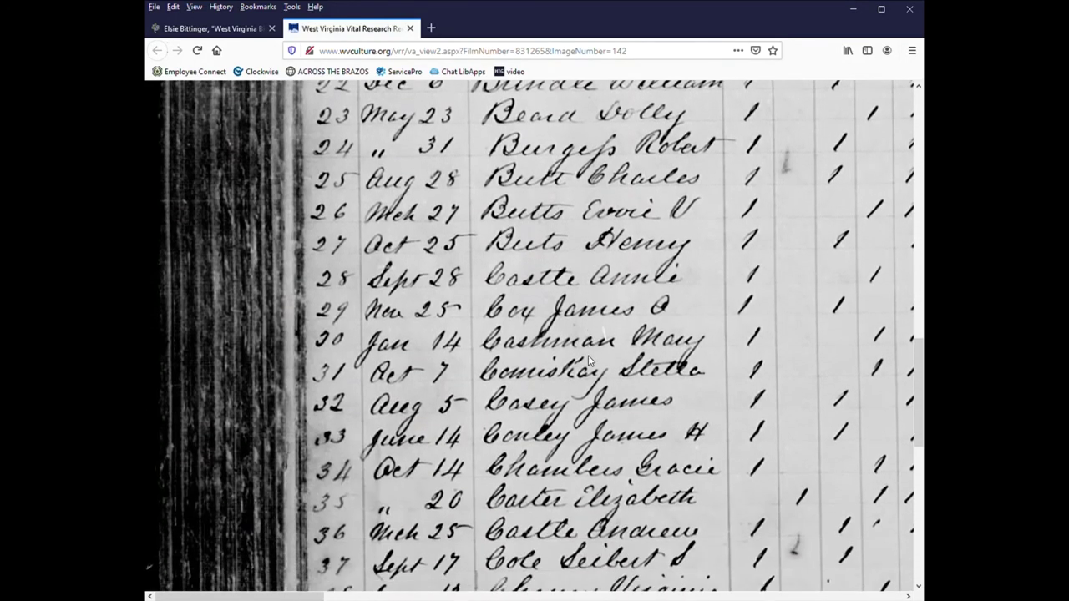
scroll(588, 359, down, 3)
scroll(588, 359, up, 5)
scroll(588, 359, up, 13)
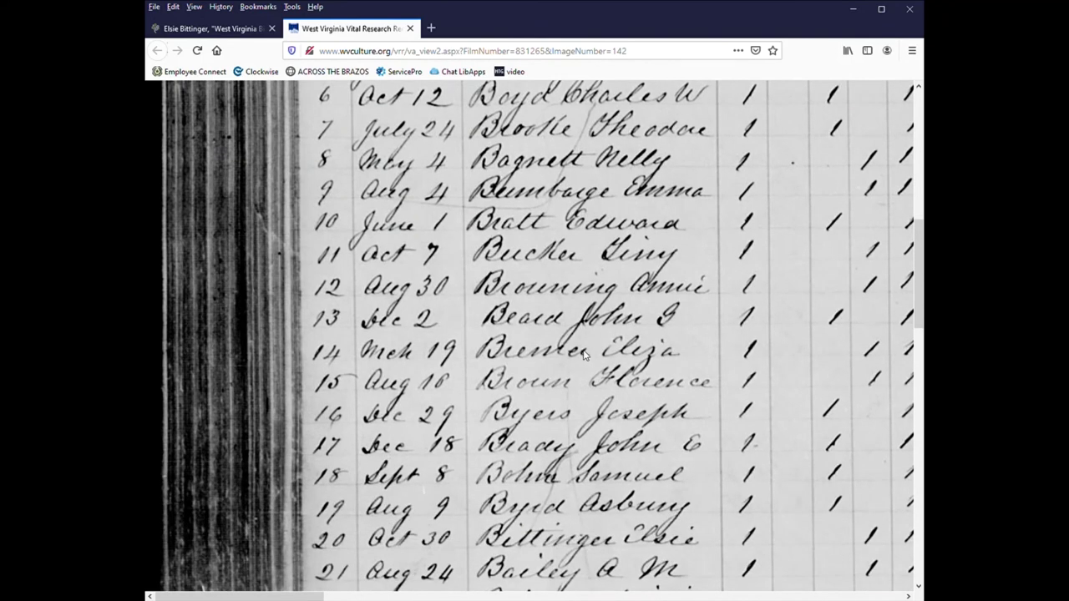
scroll(484, 135, up, 10)
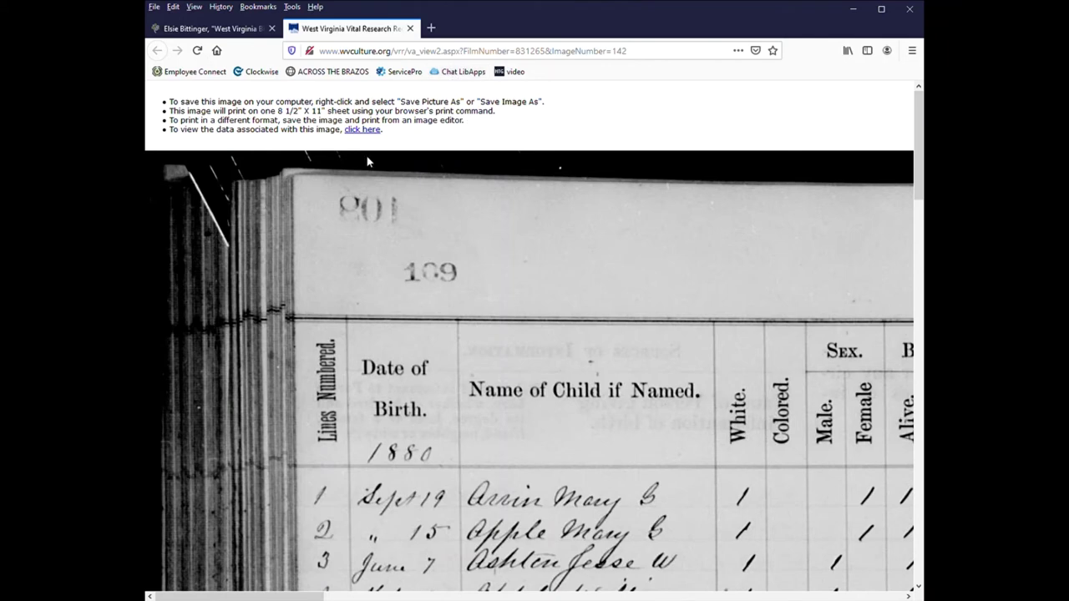
Show the data associated with the register image, open the ancestor's birth record detail from the second results page, and view its image
click(360, 130)
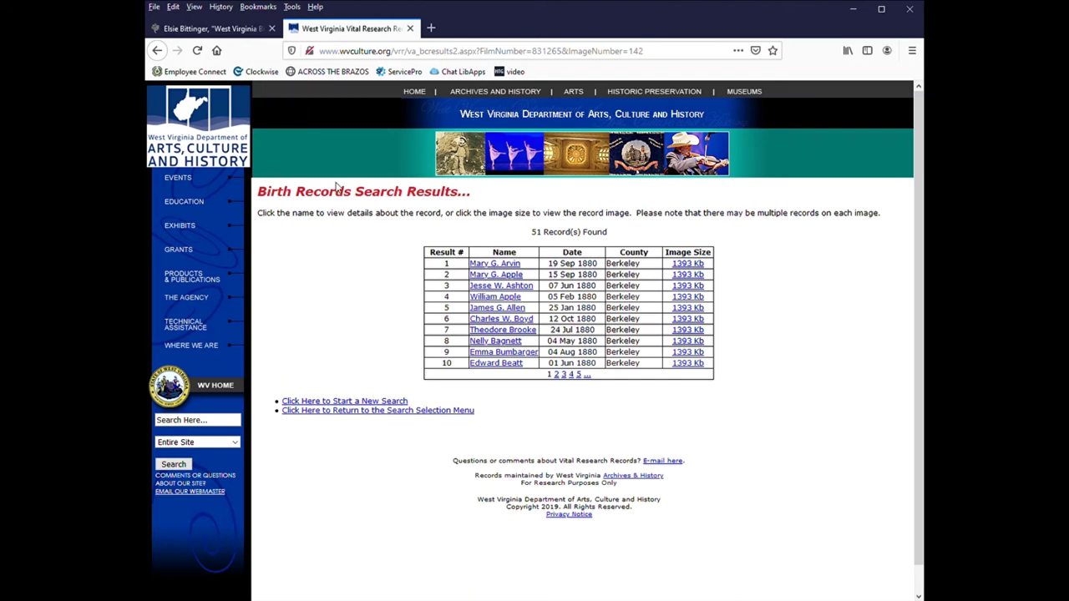
click(558, 376)
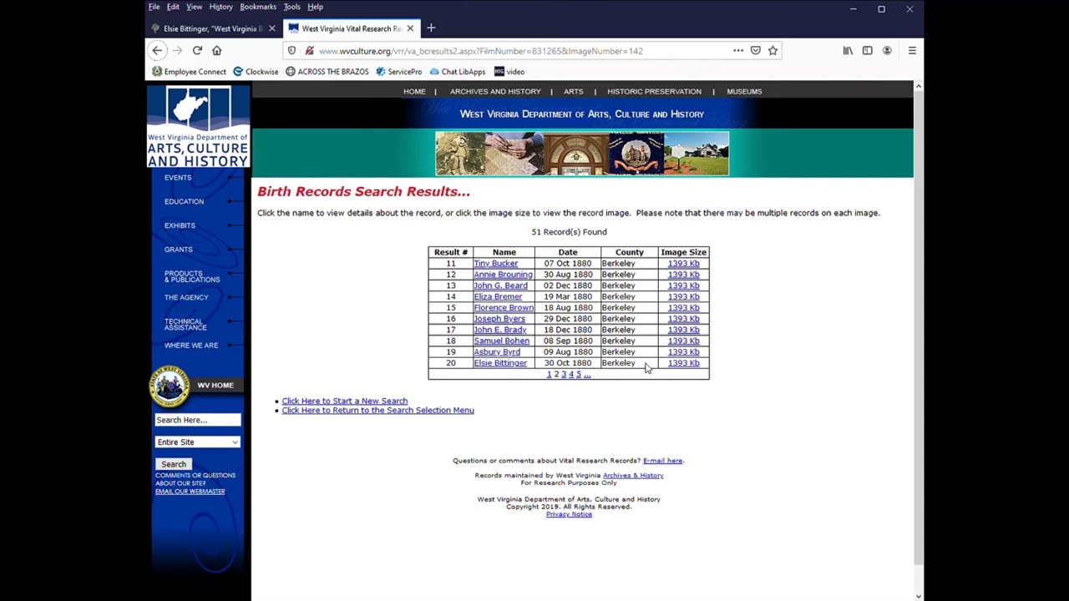
click(499, 364)
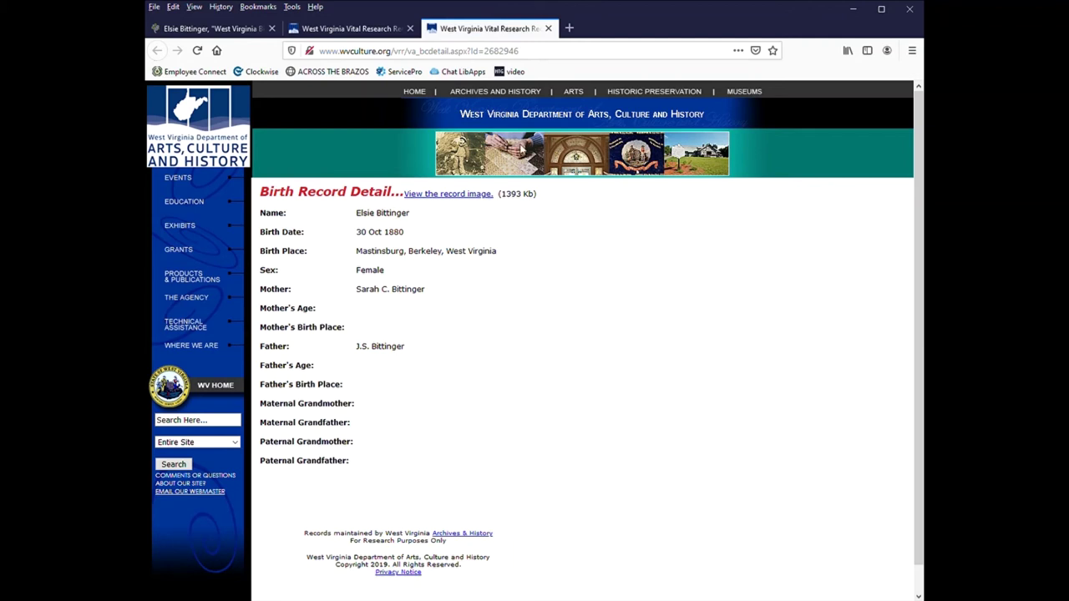
click(440, 197)
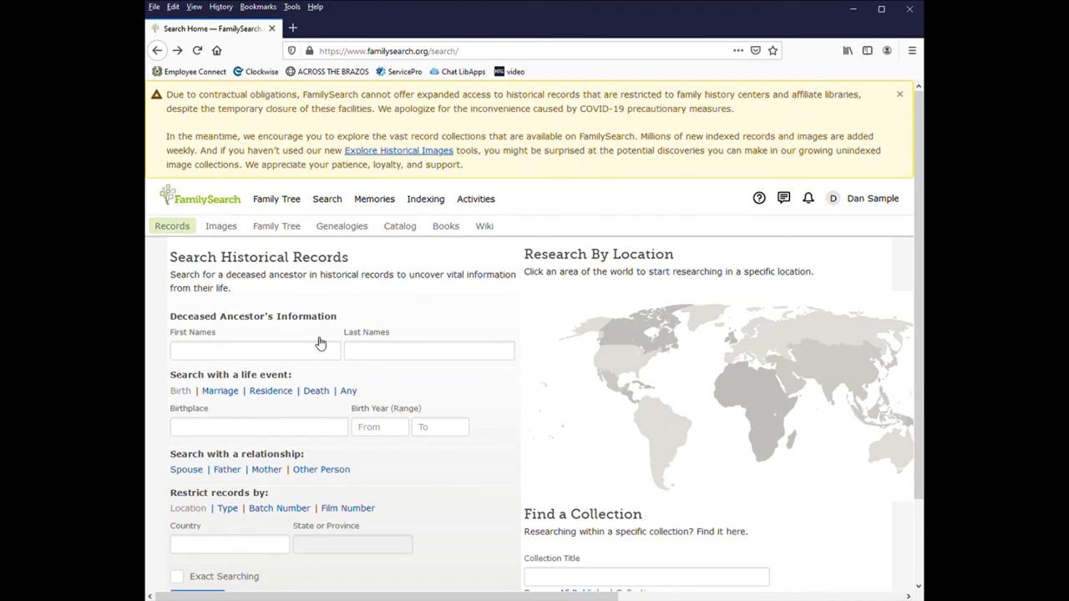
Switch to FamilySearch's Family Tree search and enter the deceased ancestor's first and last names
click(292, 233)
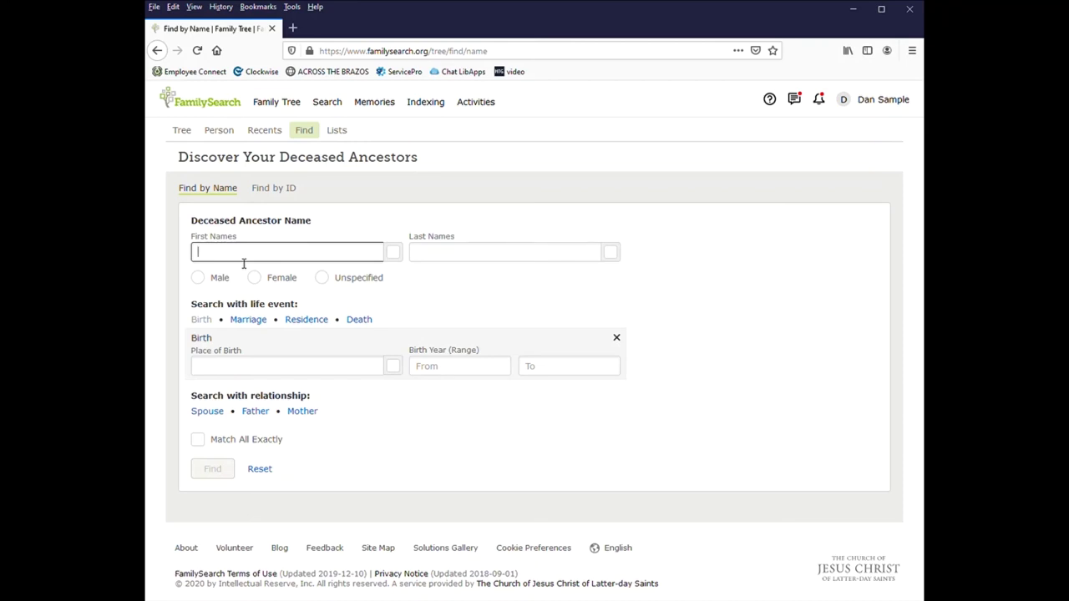
text(clara)
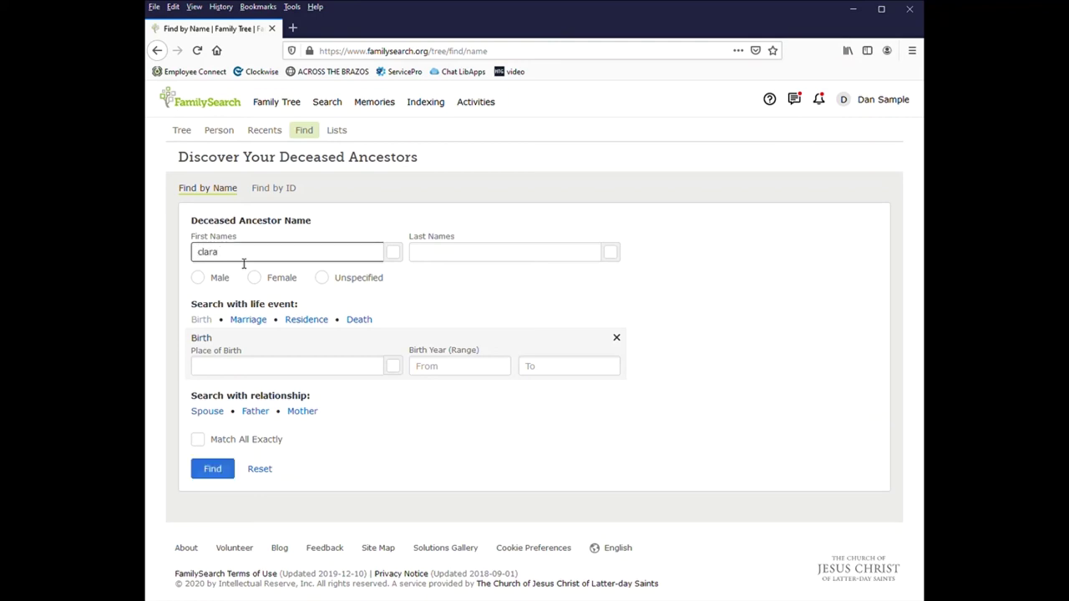
key(Tab)
key(Tab)
click(579, 263)
text(schil)
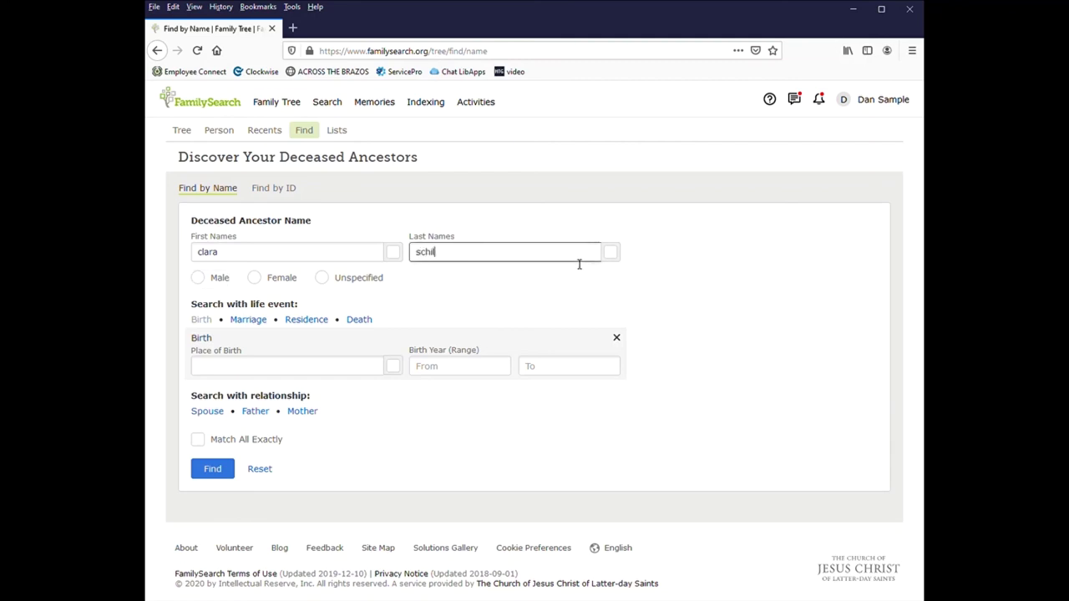
text(dhauer)
Set the place of birth to "Ohio, United States" and run the Family Tree search
click(226, 375)
text(ohio)
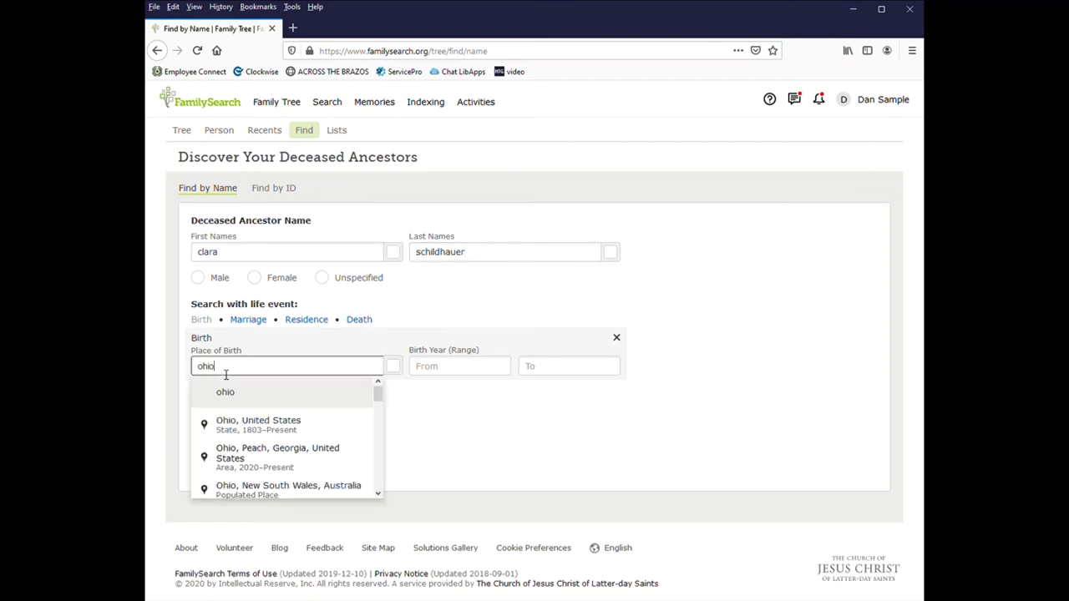
click(239, 426)
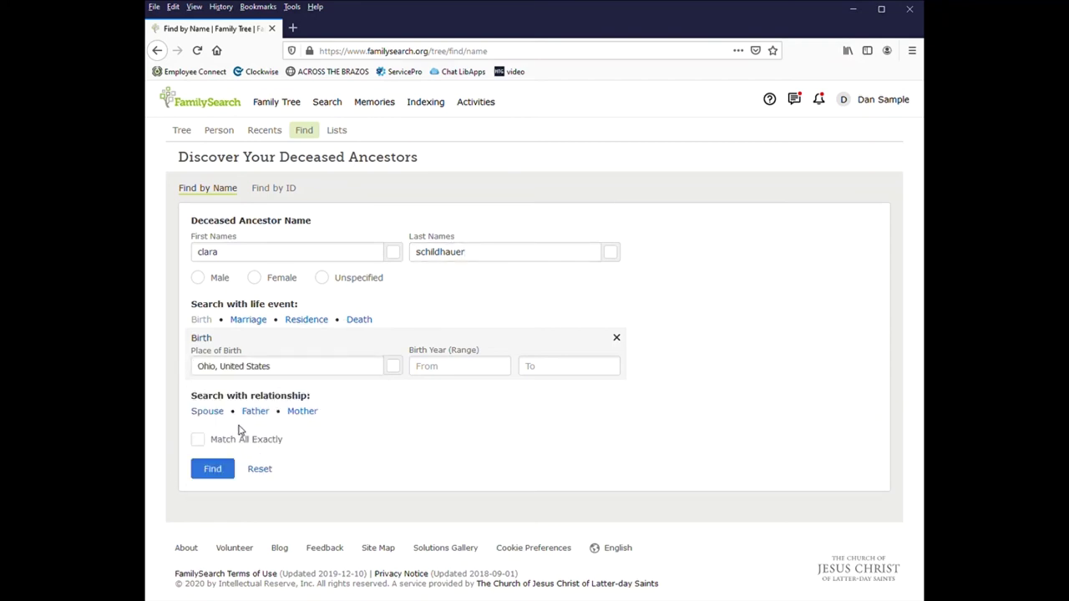
click(213, 469)
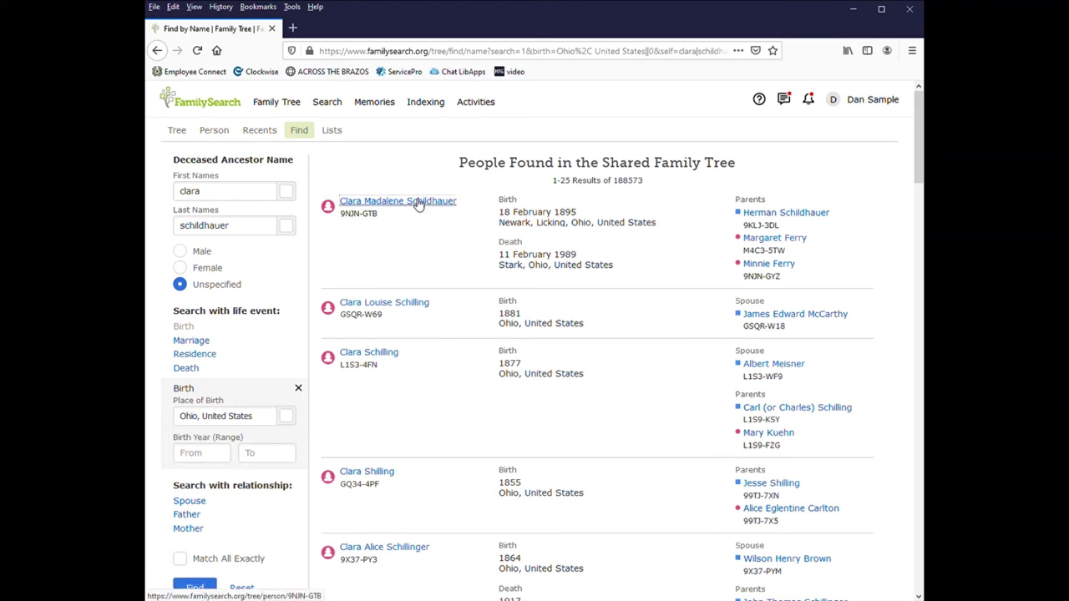
Open the person page of the first Family Tree match and review the vitals, sources, and other information
mouse_move(419, 206)
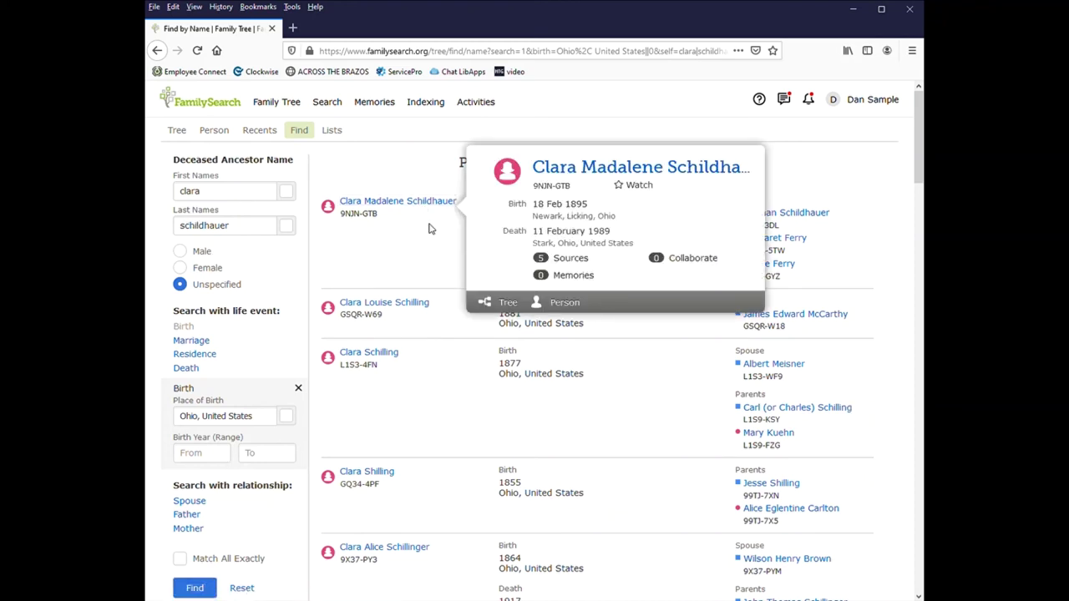
click(566, 303)
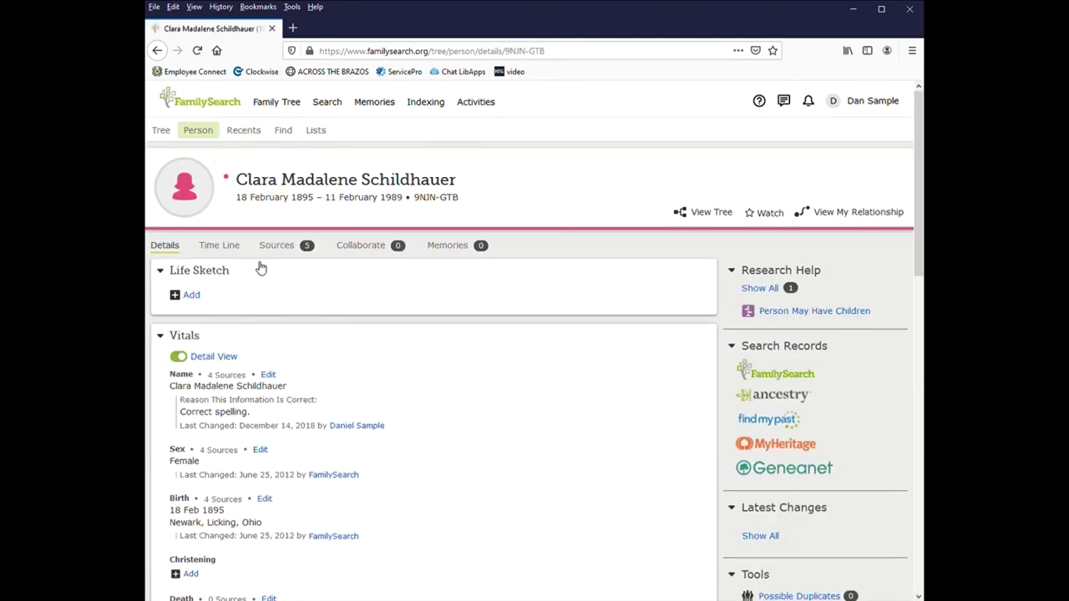
scroll(288, 384, down, 5)
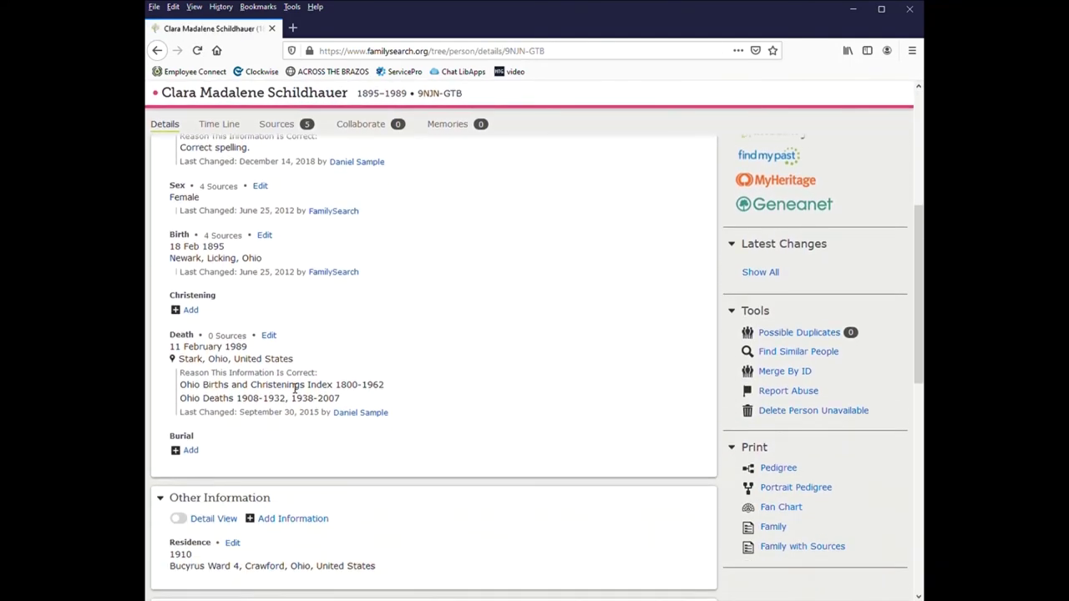
scroll(296, 387, down, 6)
scroll(297, 381, up, 9)
scroll(294, 381, up, 3)
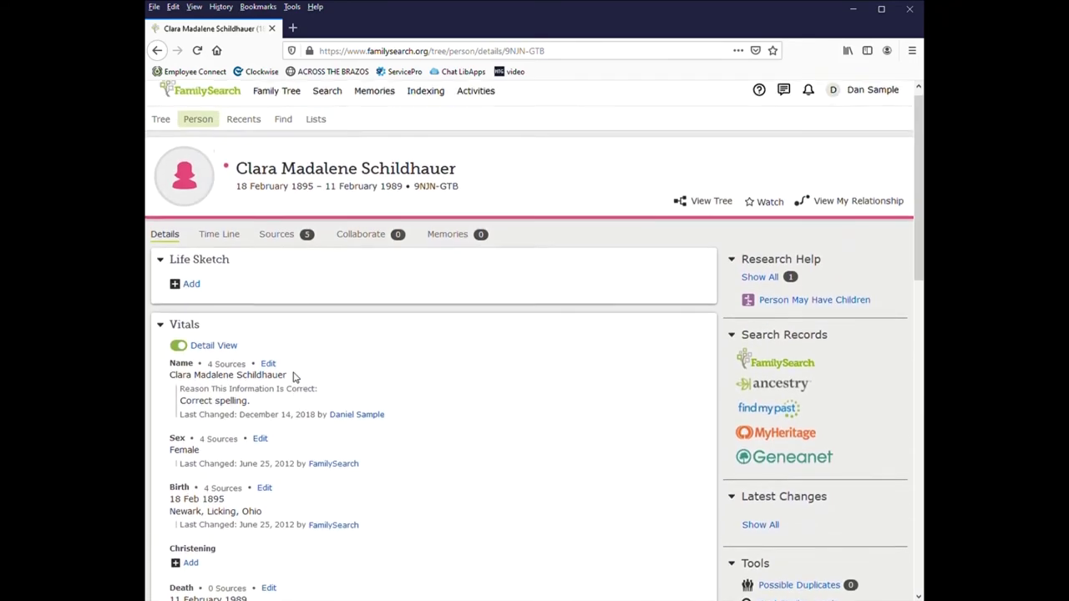
scroll(263, 206, down, 1)
scroll(263, 207, down, 1)
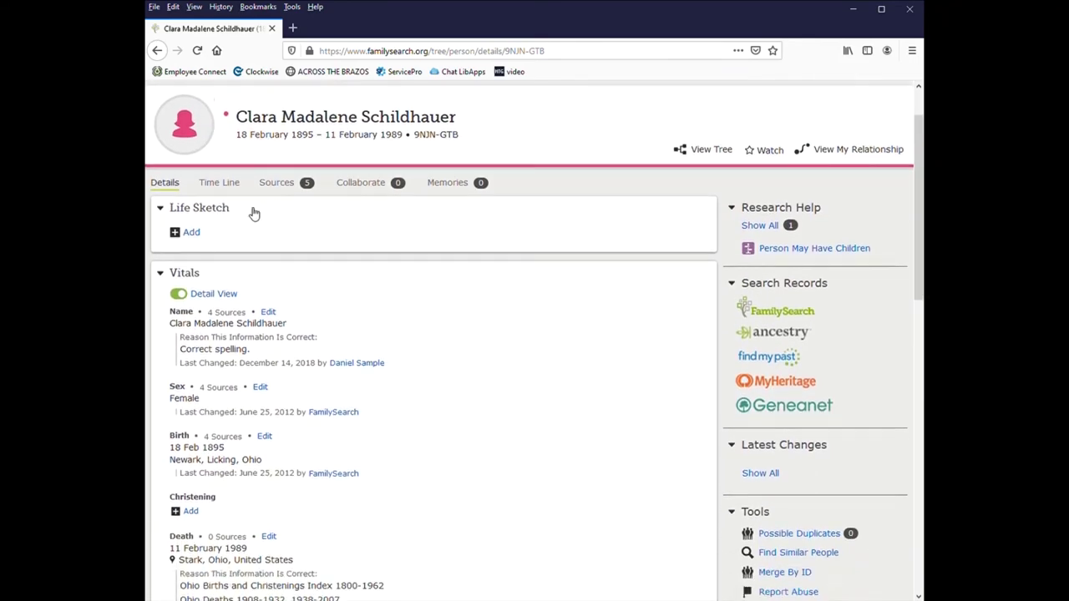
scroll(170, 255, up, 1)
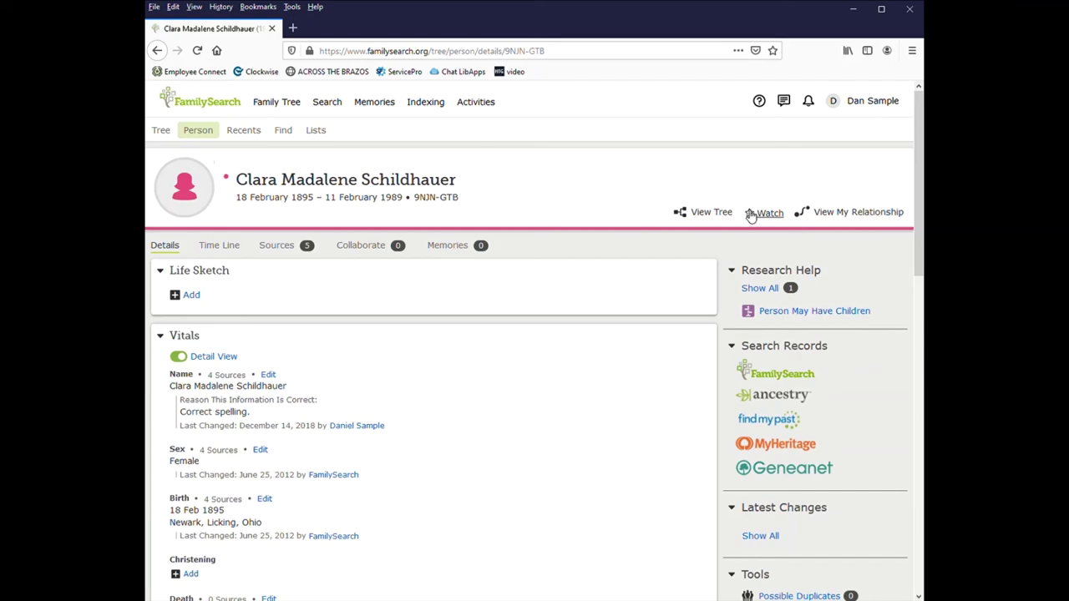
View the ancestor's pedigree in the landscape tree and open the summary card for that same person
click(705, 213)
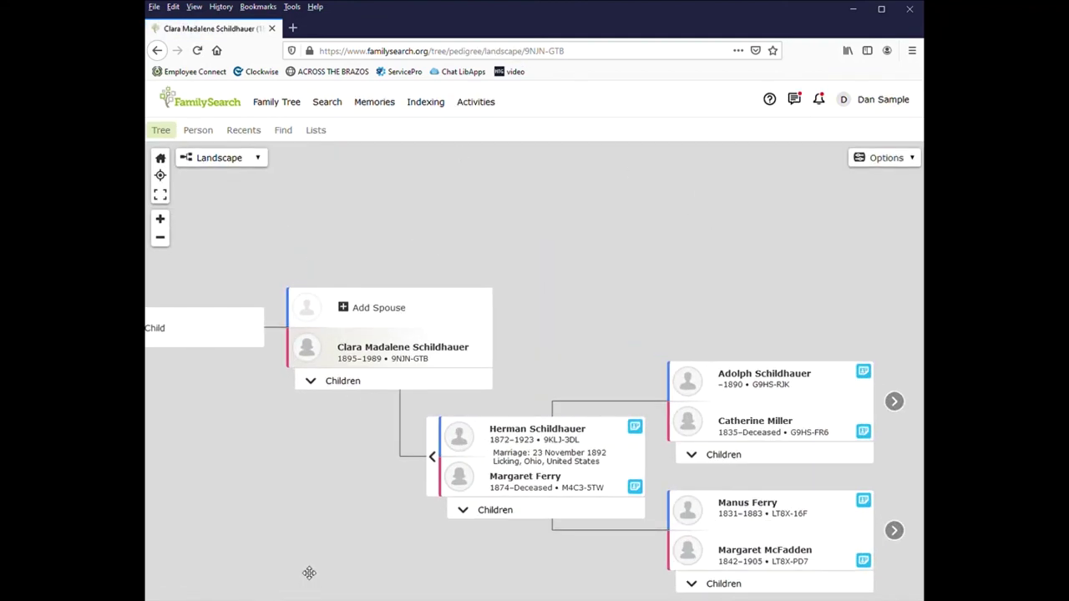
drag(357, 528, 342, 514)
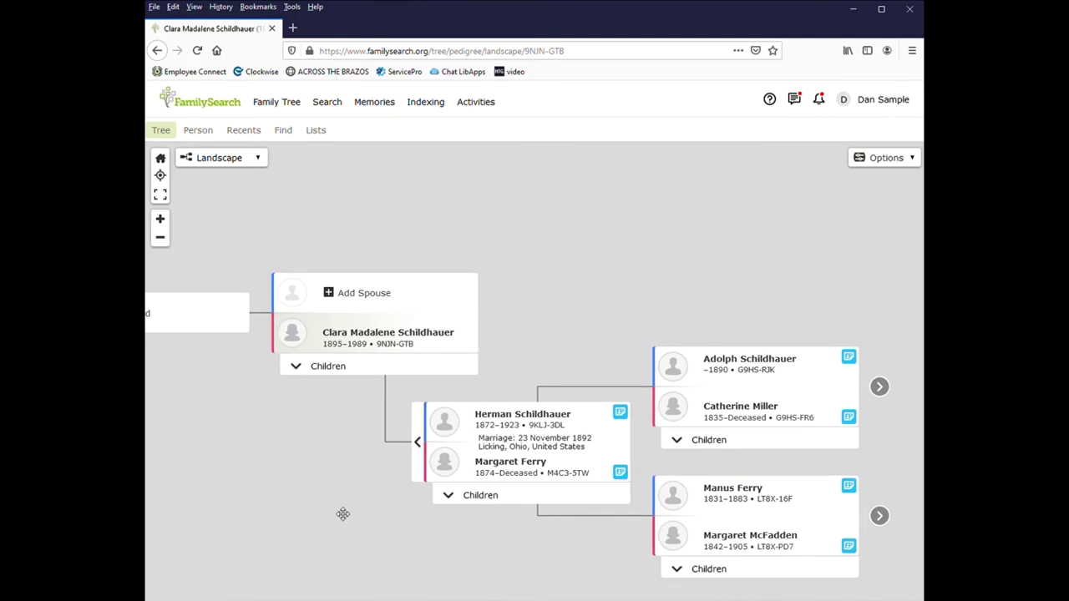
click(433, 340)
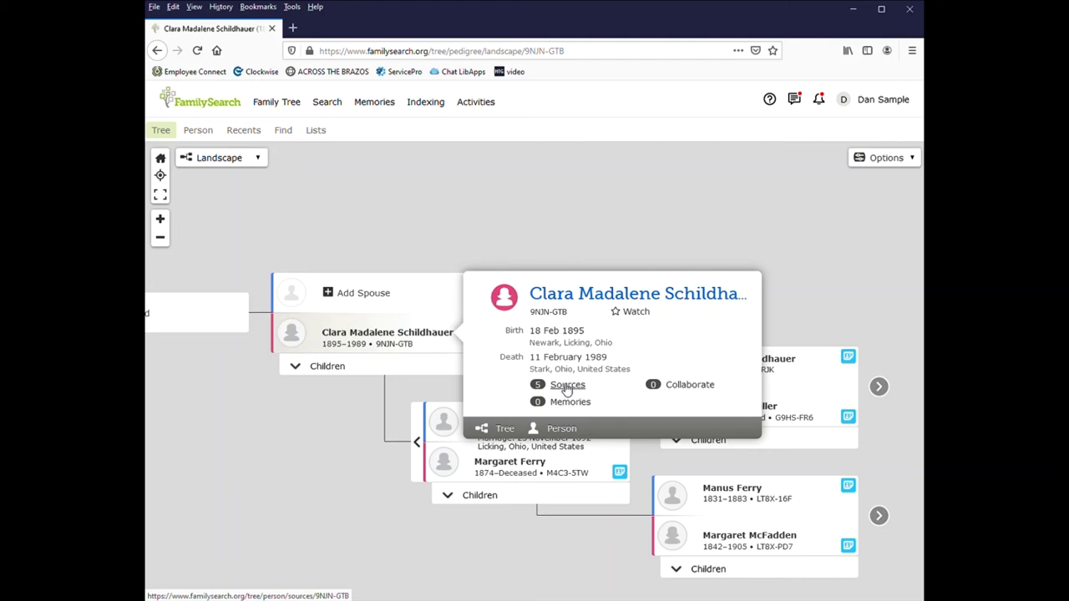
Review the sources attached to the ancestor from the summary card and return to the landscape tree
click(567, 386)
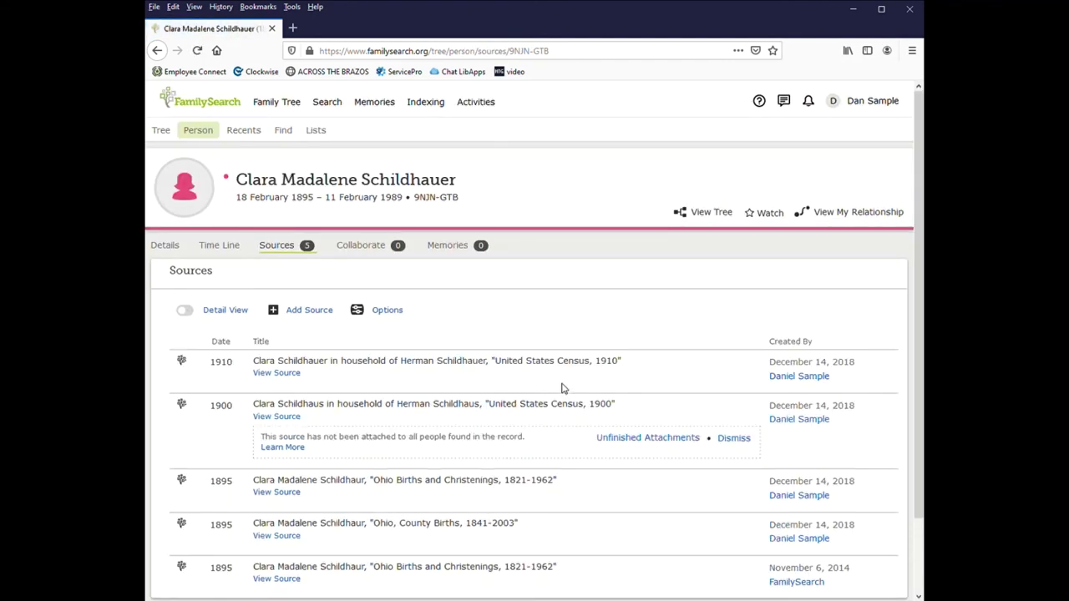
scroll(465, 384, down, 2)
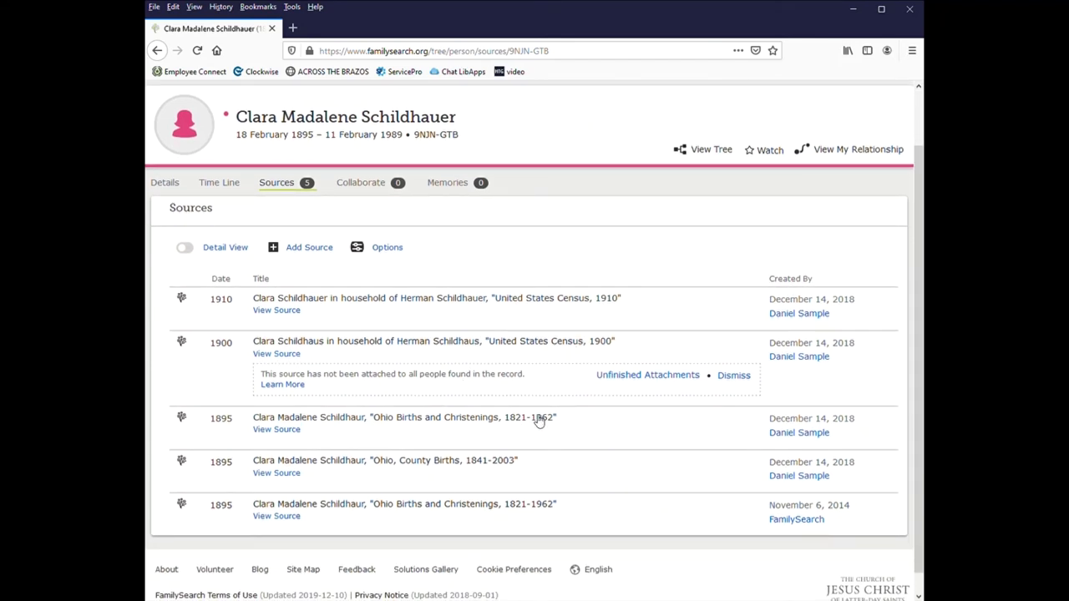
scroll(736, 534, down, 1)
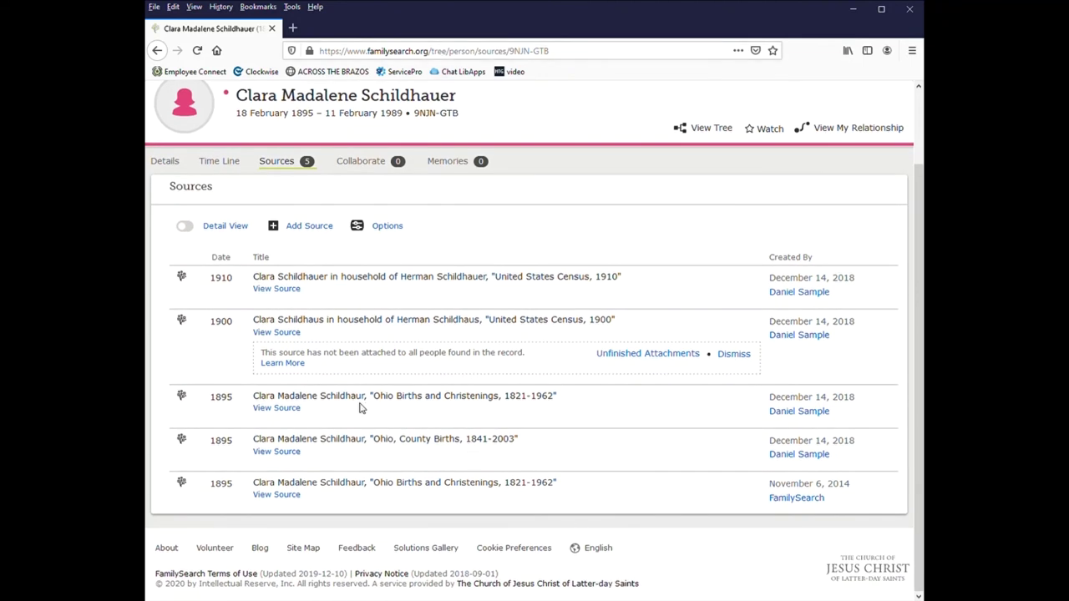
scroll(353, 430, up, 2)
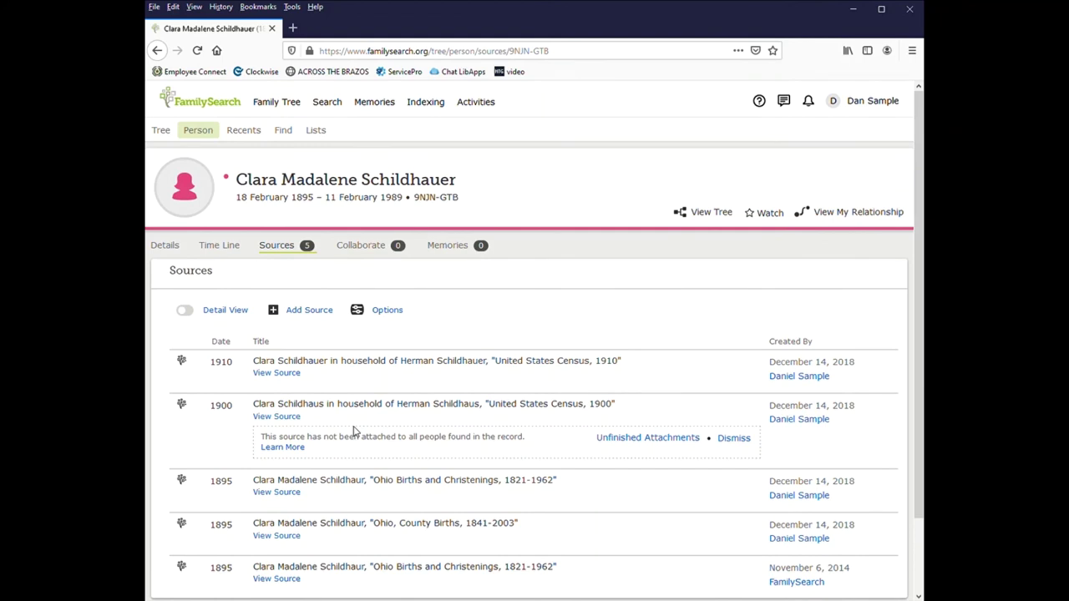
click(711, 214)
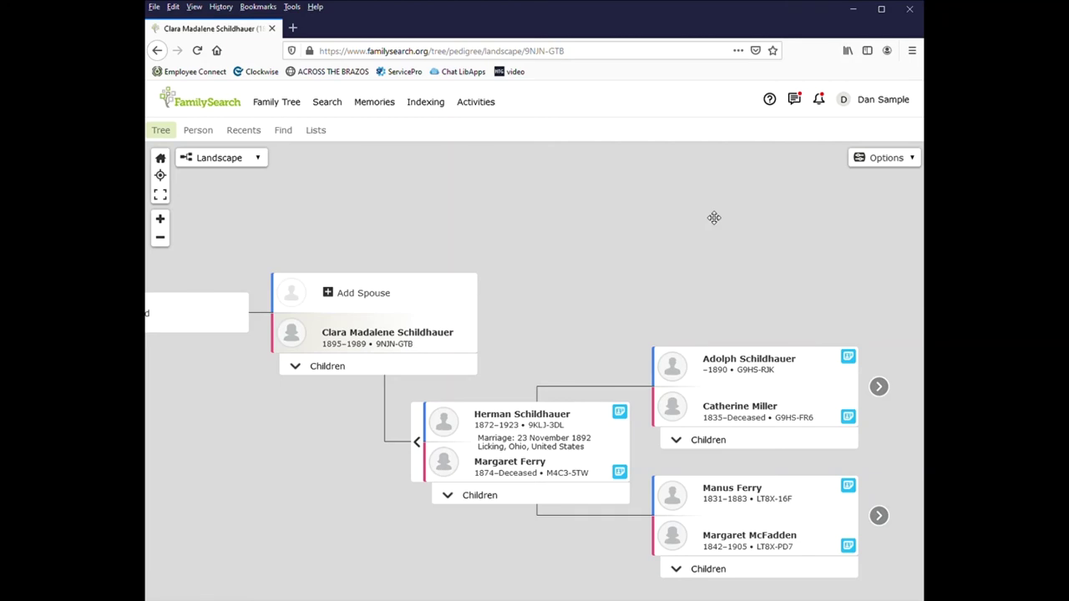
scroll(714, 218, up, 1)
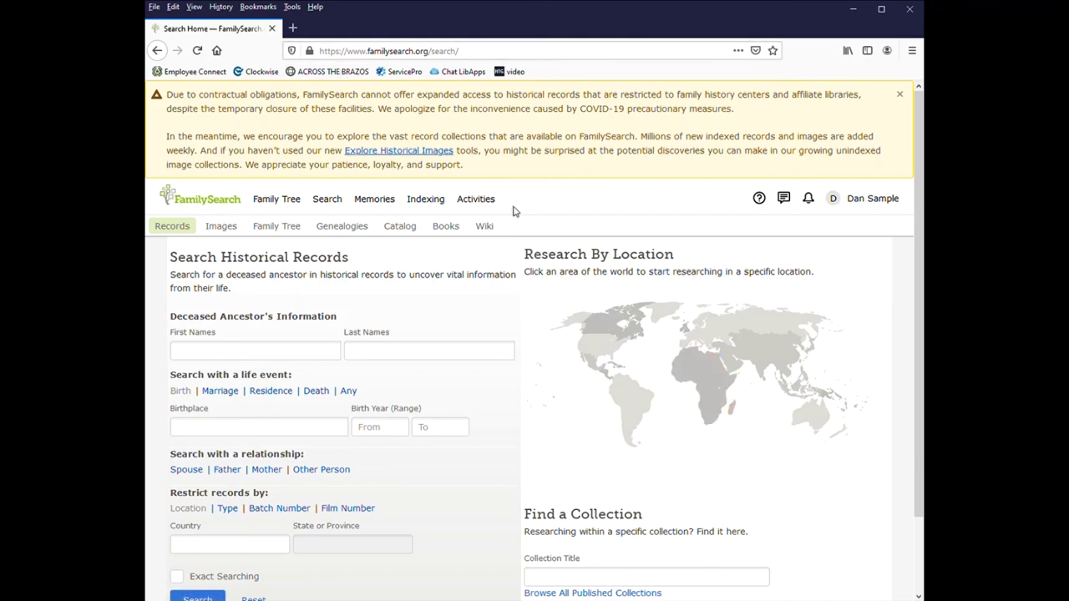
Open the FamilySearch Research Wiki and search it for "pope county arkansas"
click(494, 230)
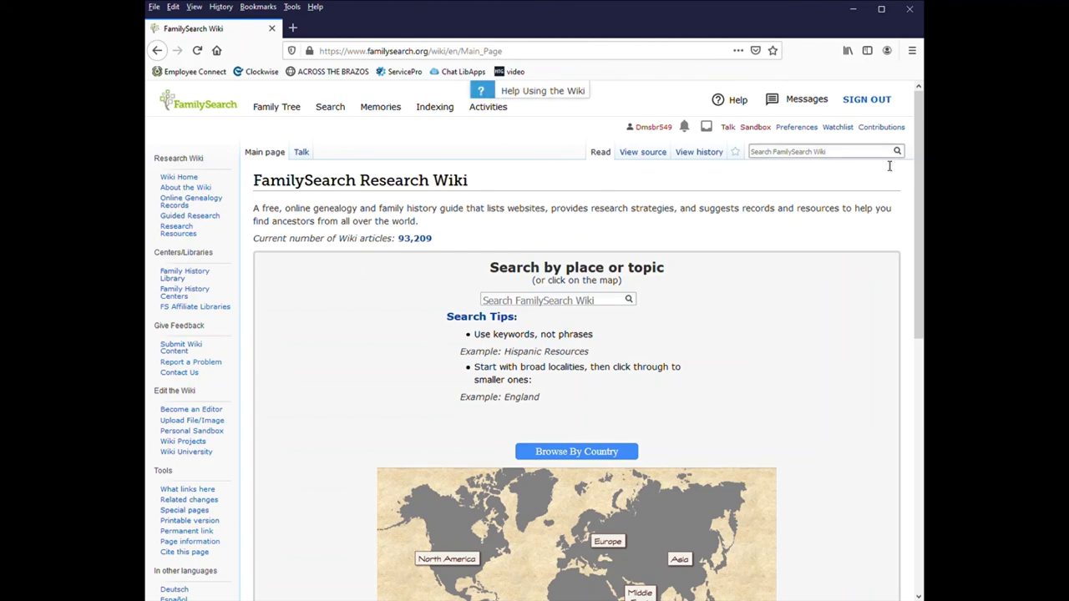
scroll(584, 284, down, 3)
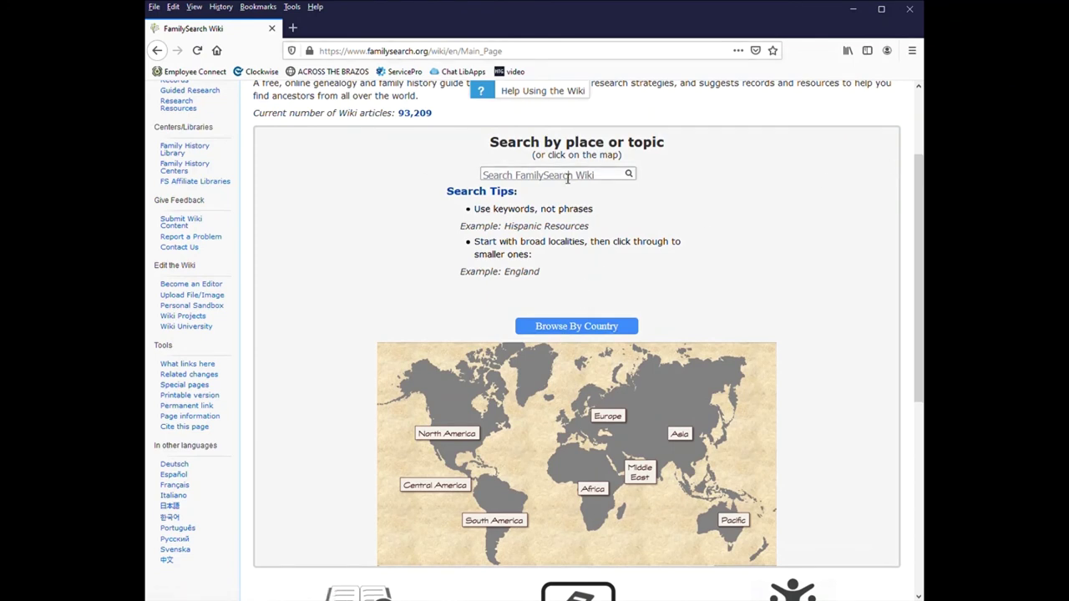
text(pope)
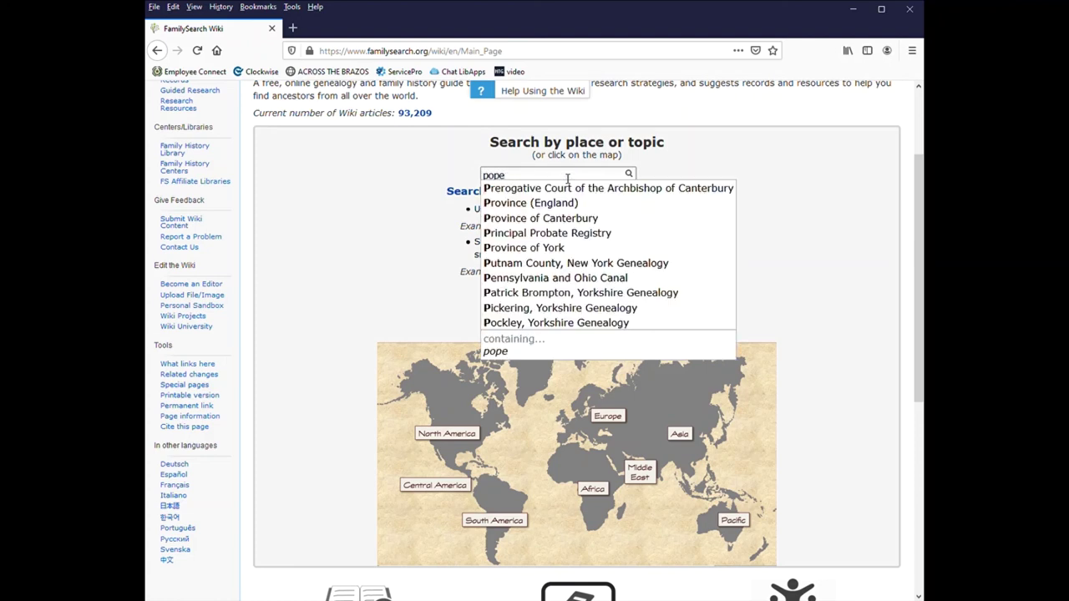
text( county ark)
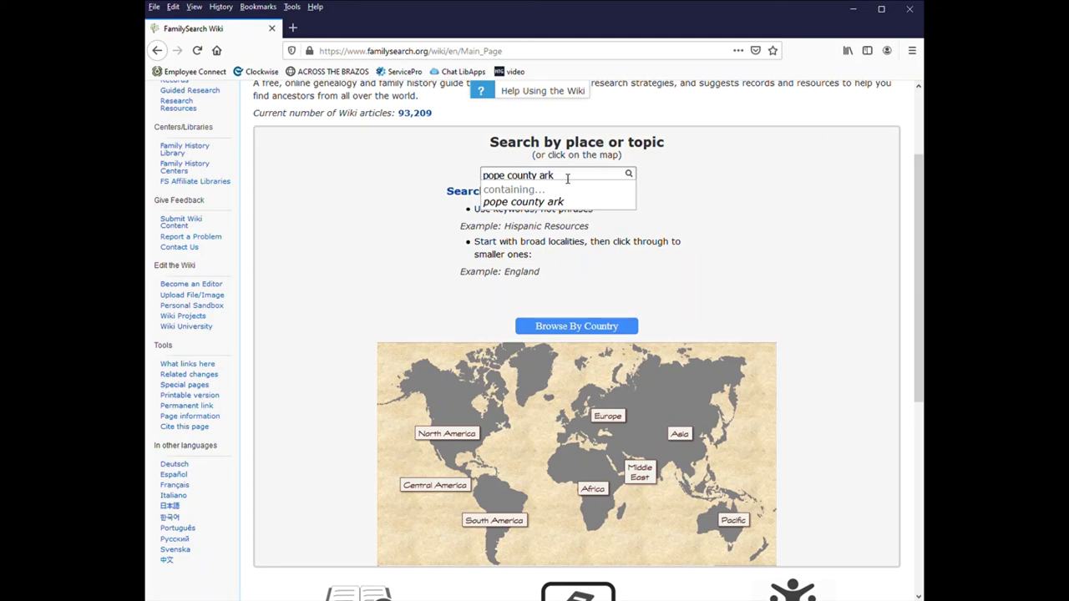
text(ansas)
key(Return)
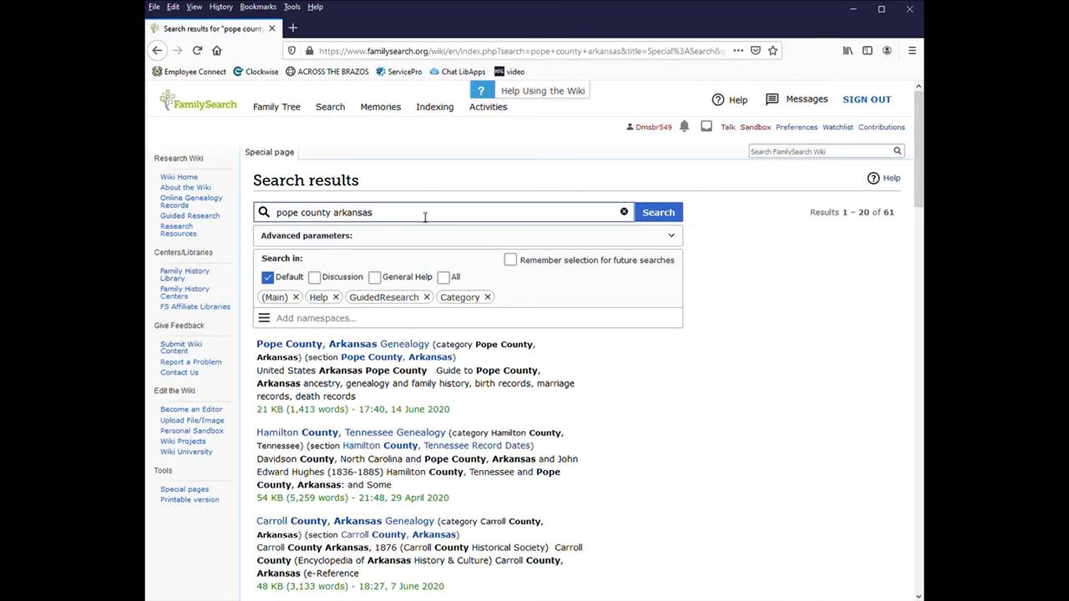
Open the Pope County, Arkansas Genealogy article and examine its county information, record dates, boundary changes, places, cemeteries, maps, and military records
click(341, 347)
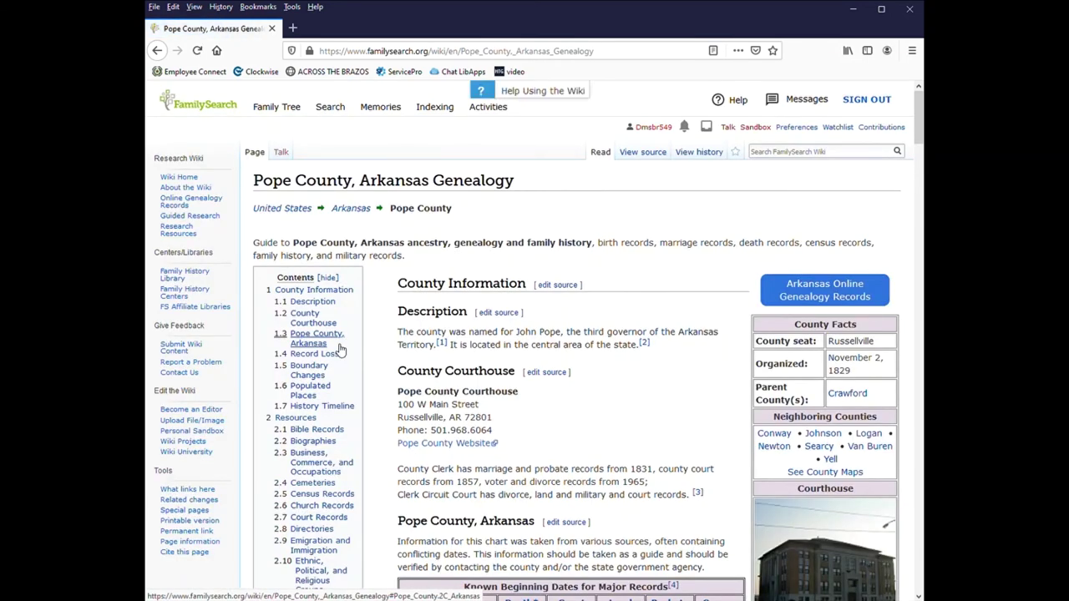
scroll(520, 376, down, 3)
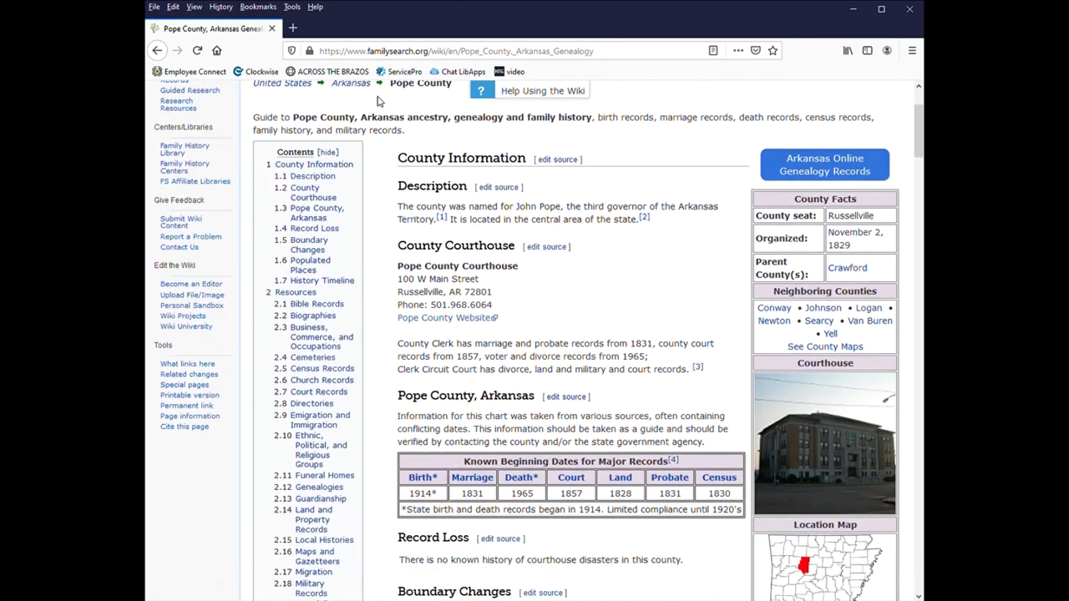
scroll(560, 117, down, 5)
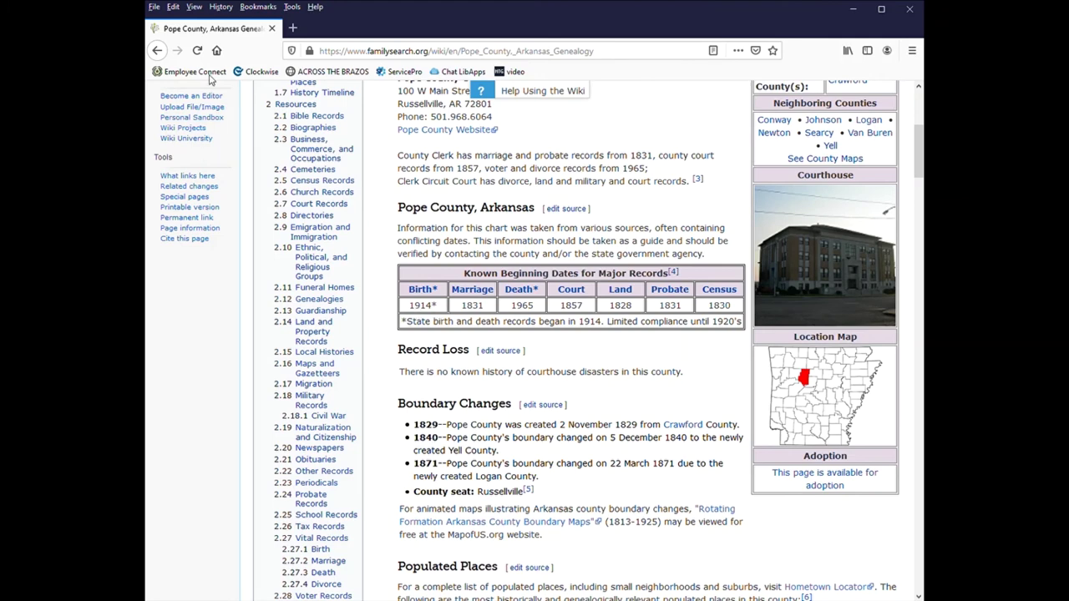
scroll(689, 165, down, 3)
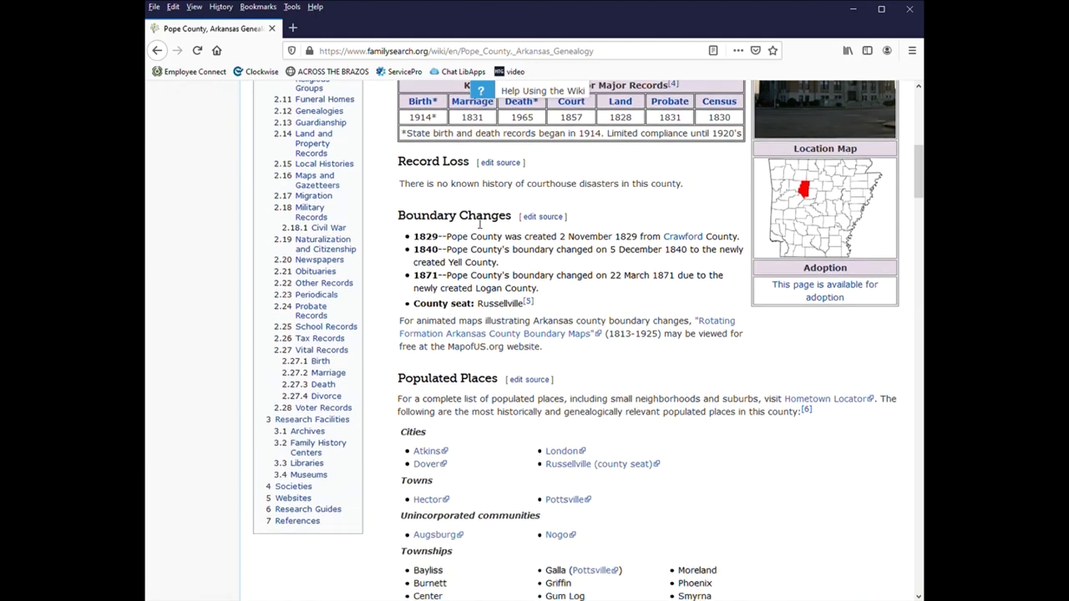
scroll(480, 224, down, 3)
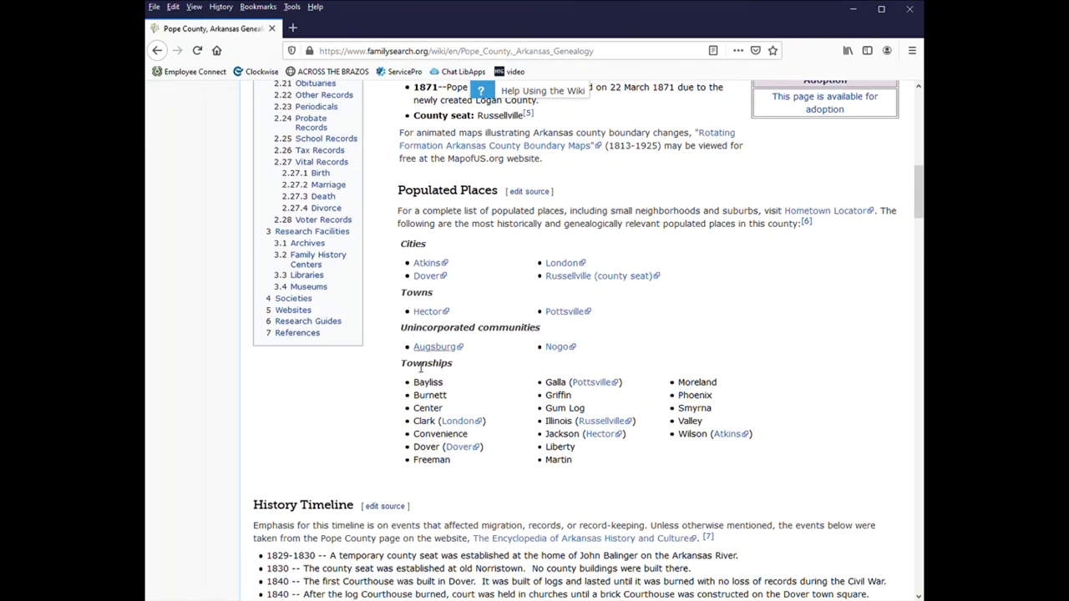
scroll(666, 289, down, 4)
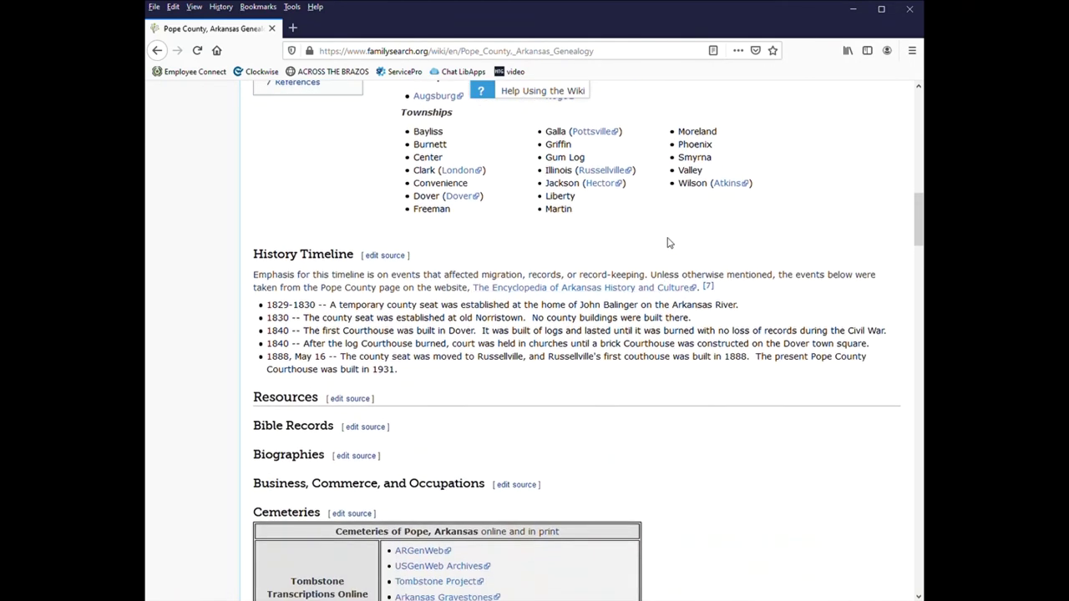
scroll(548, 217, down, 7)
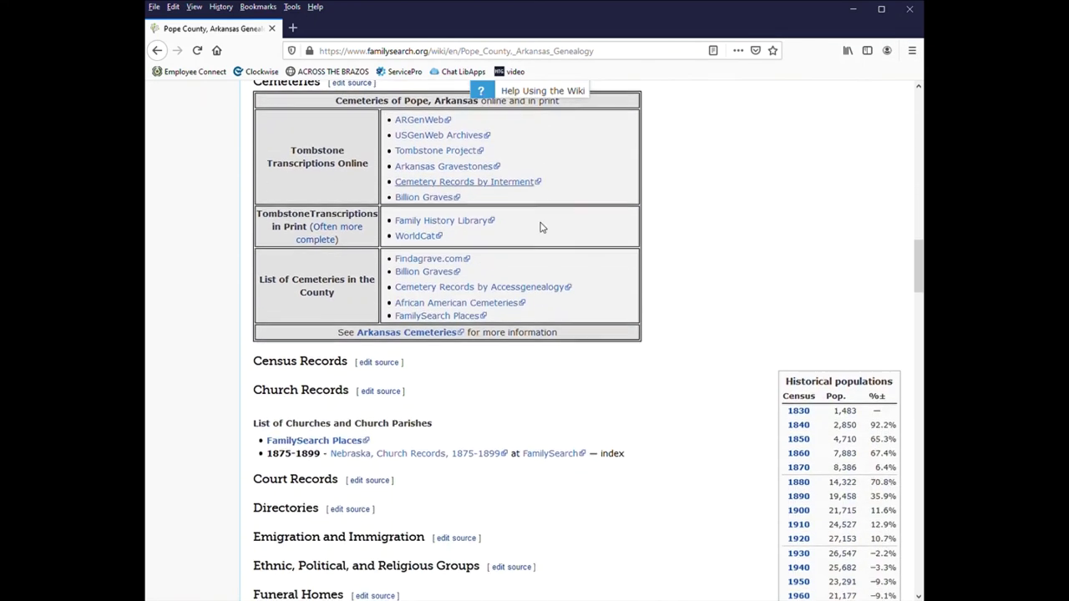
scroll(489, 346, down, 1)
scroll(489, 346, down, 11)
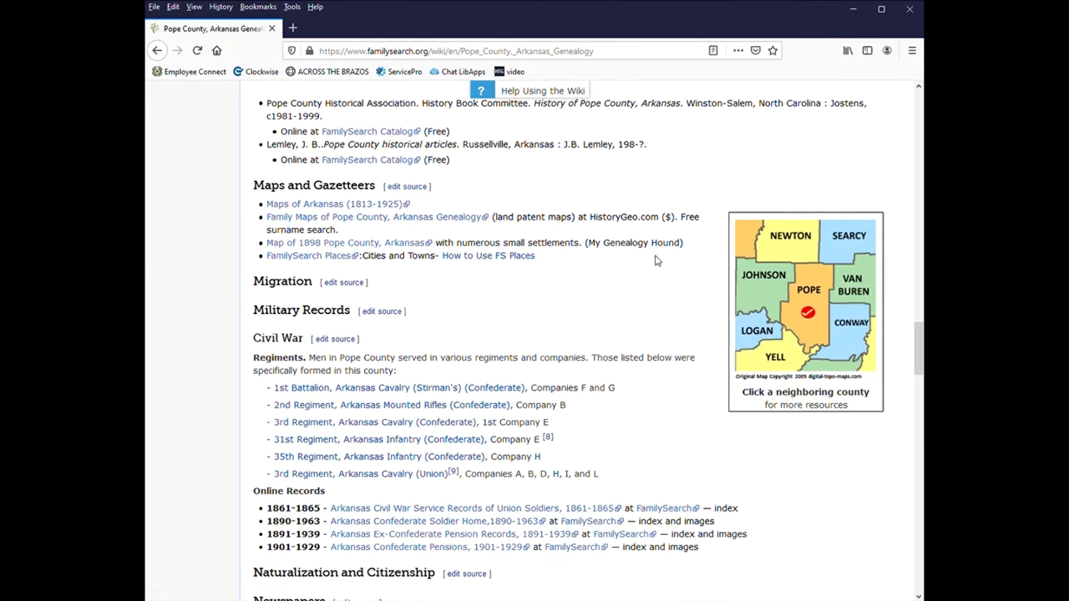
scroll(655, 262, down, 5)
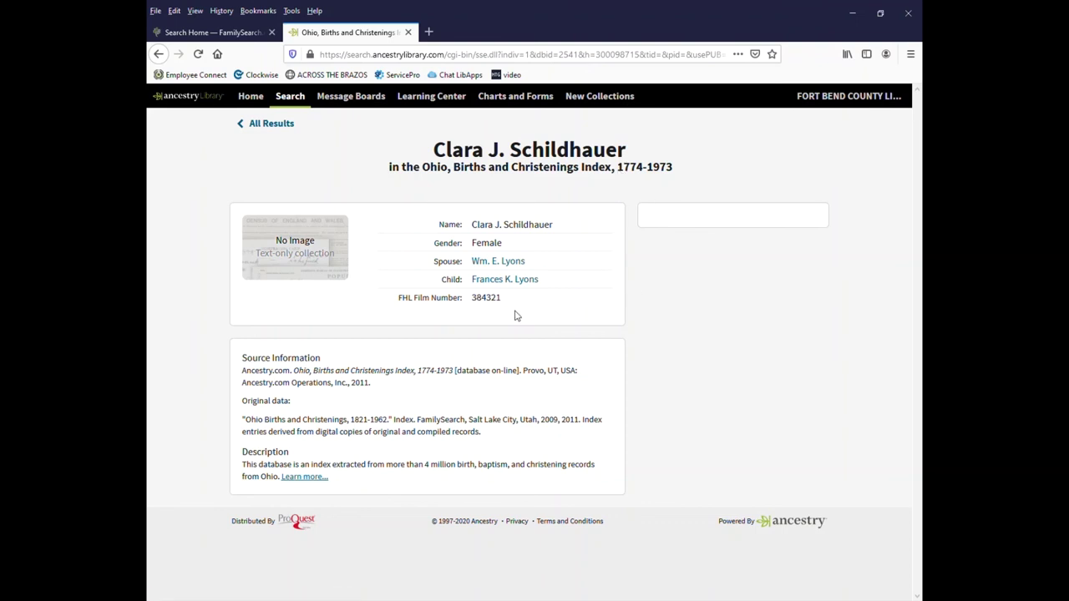
Switch from the Ancestry Library record to FamilySearch's historical records search and search by film number 384321
click(182, 35)
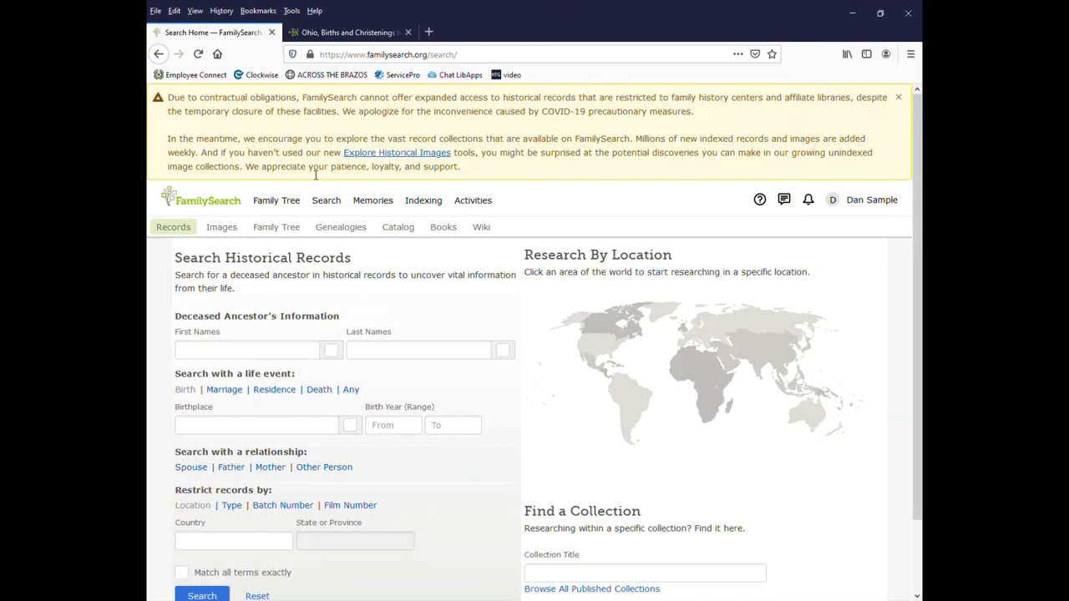
scroll(406, 294, down, 2)
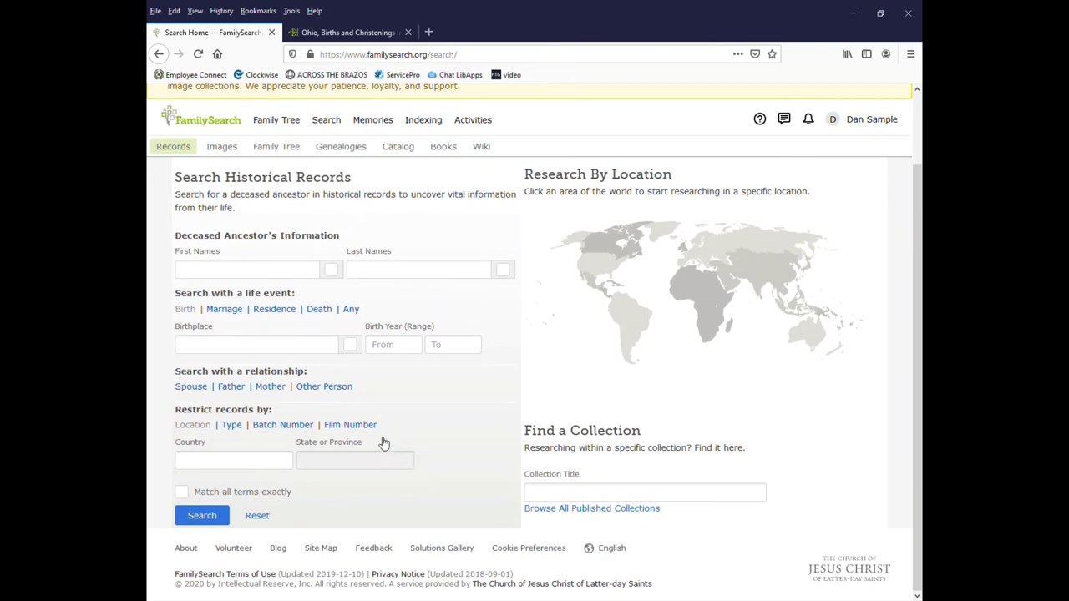
click(353, 426)
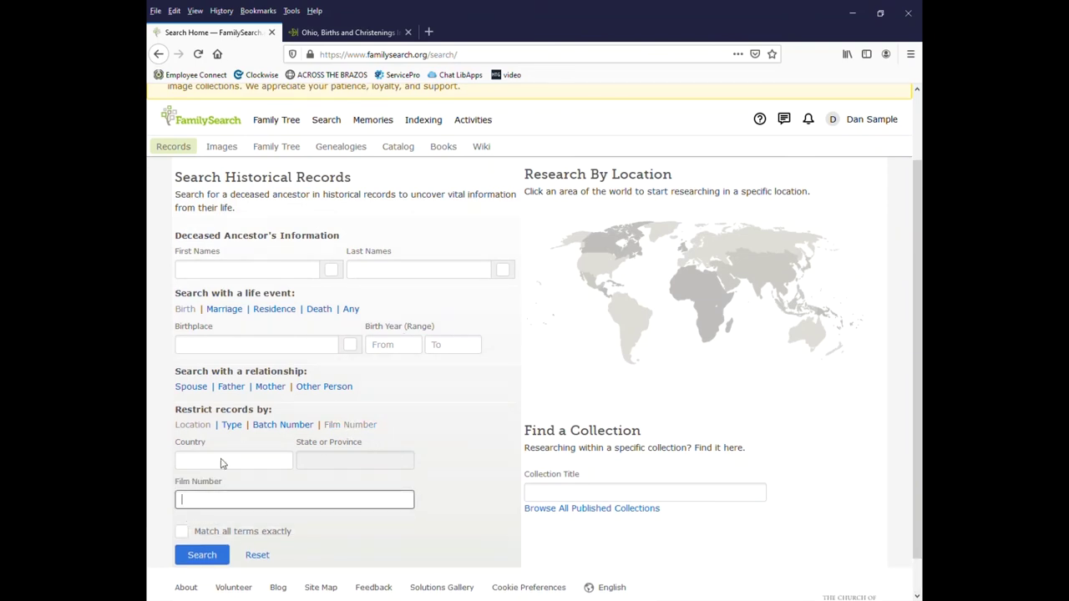
text(384321)
click(202, 555)
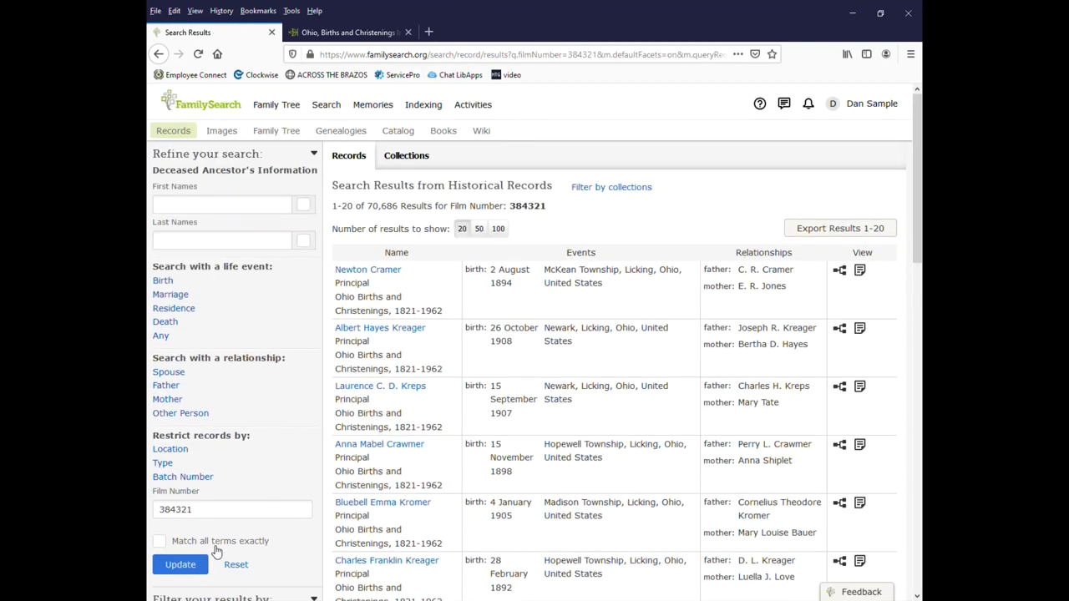
Look over the film number results and narrow them to the ancestor's last name
scroll(504, 432, down, 1)
scroll(505, 432, down, 7)
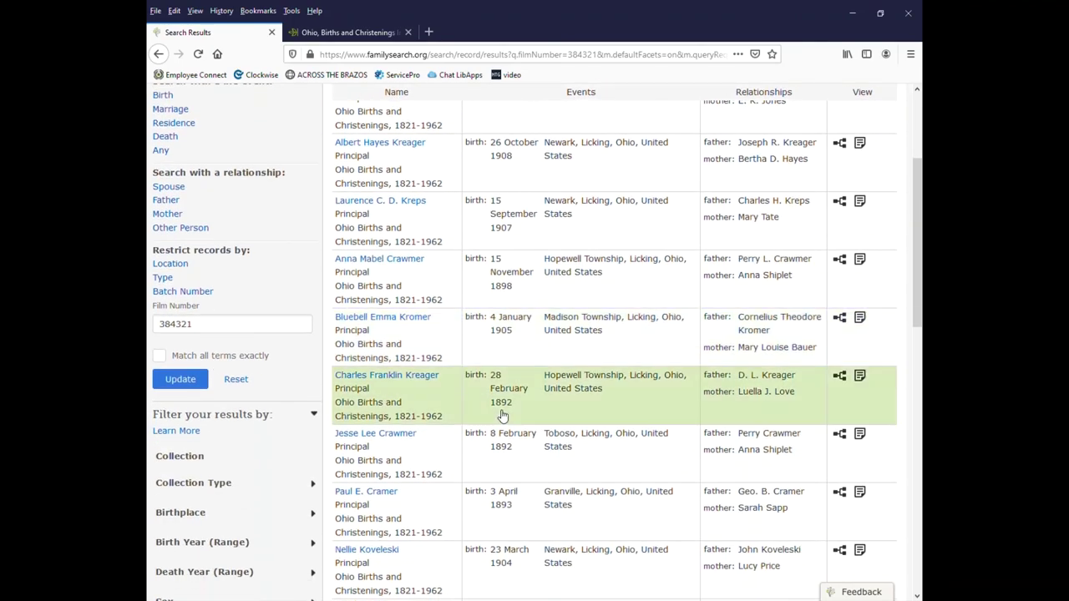
scroll(504, 415, up, 8)
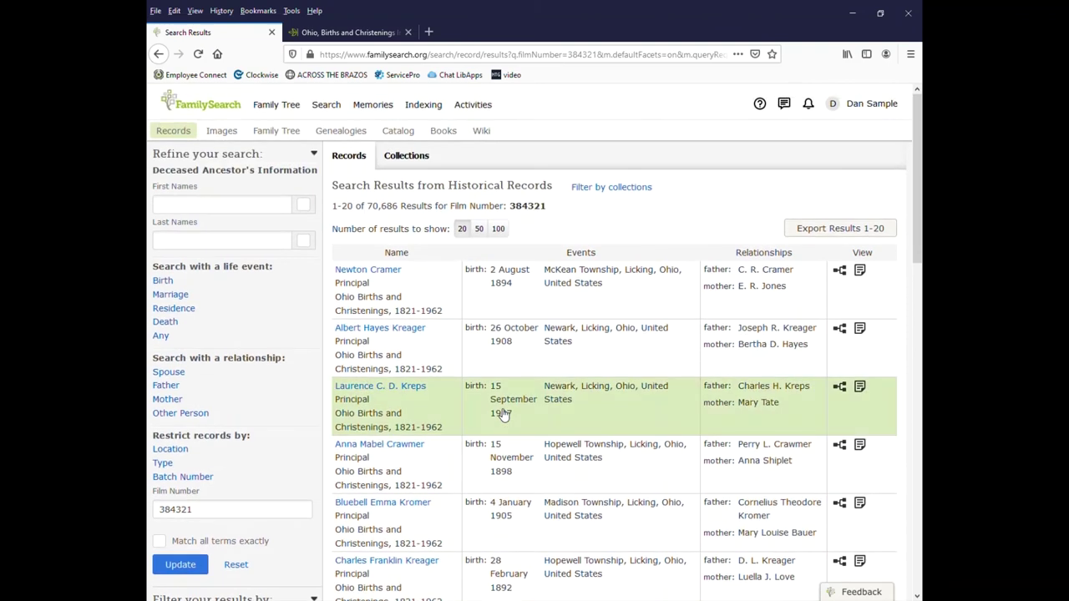
click(220, 242)
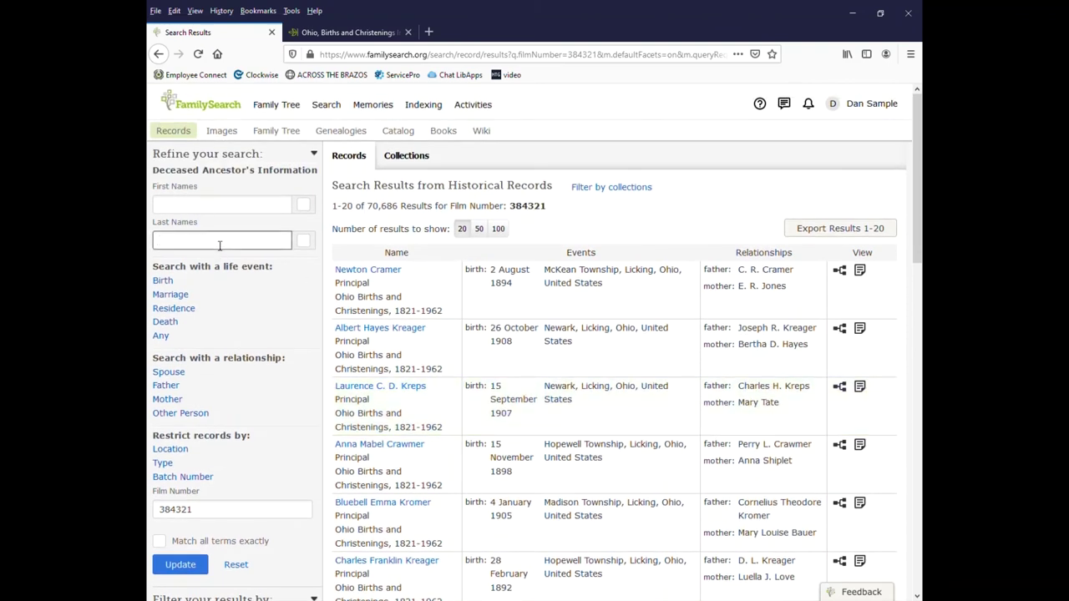
text(schl)
key(BackSpace)
text(hauer)
key(Return)
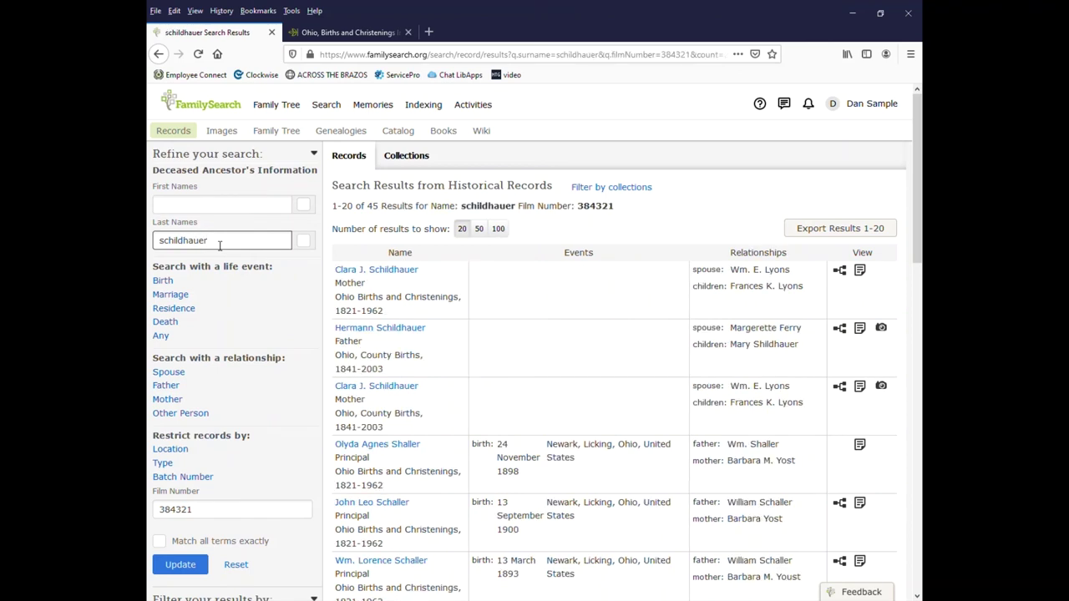
Check the narrowed results and open the first matching record from Ohio Births and Christenings, 1821-1962
scroll(220, 245, down, 3)
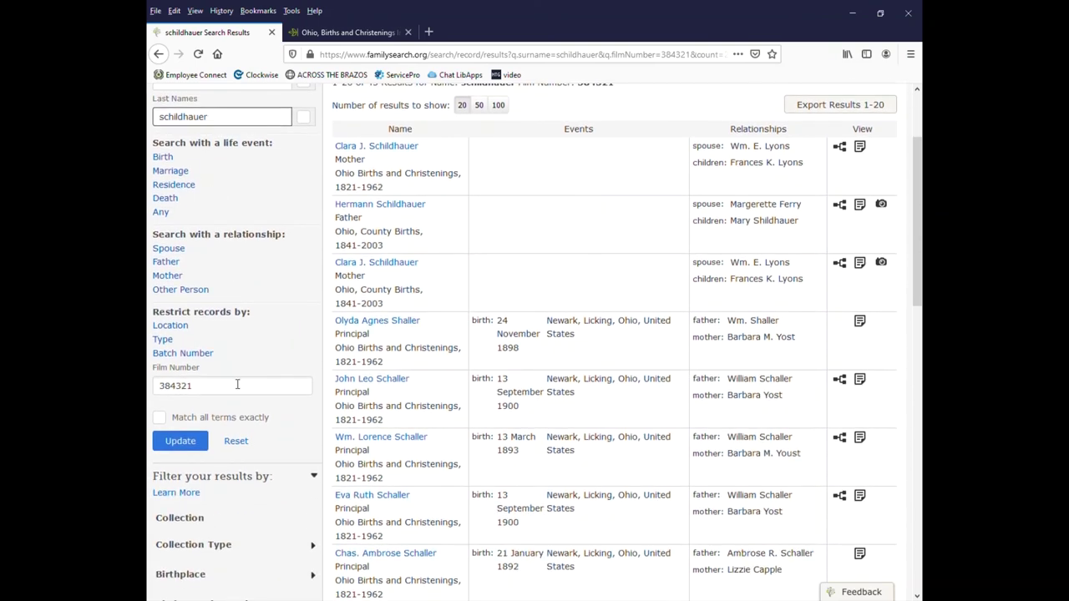
scroll(355, 284, up, 3)
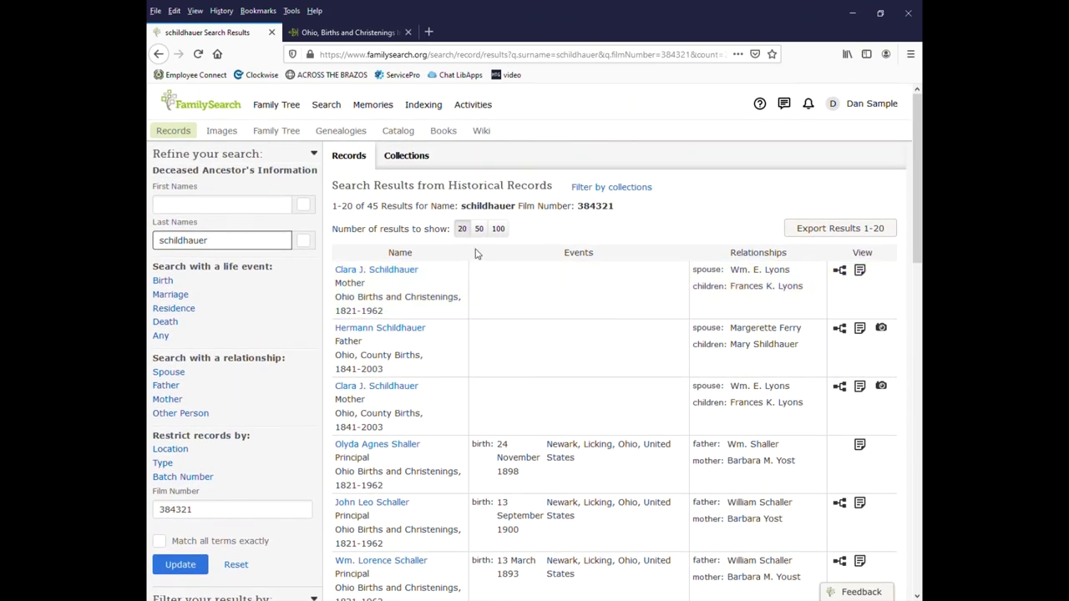
click(399, 272)
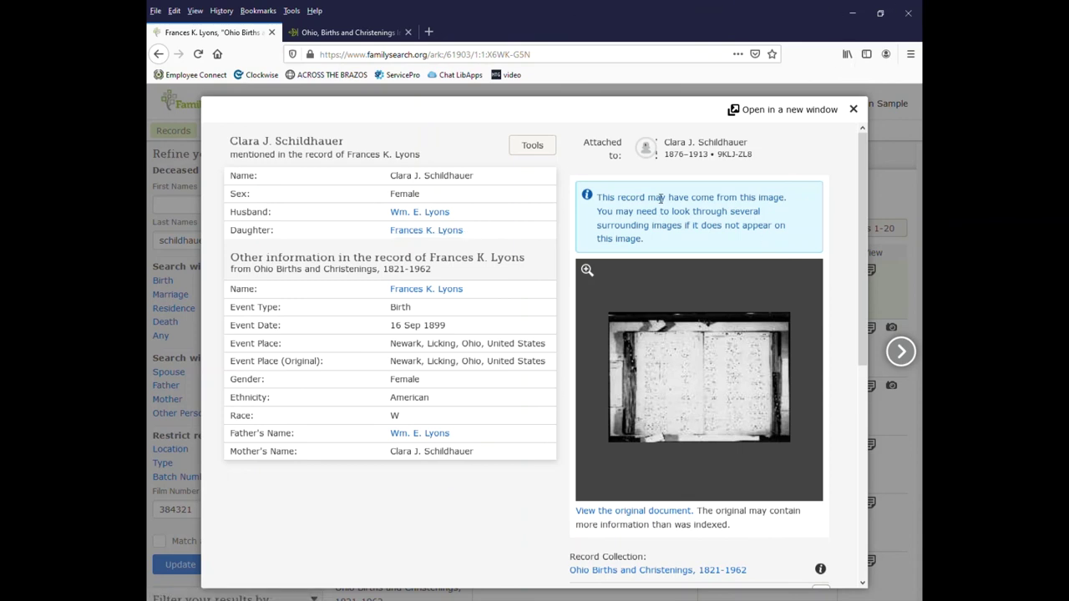
Open the record's linked birth register image, inspect the handwritten entries up close, and return to the record details
click(701, 362)
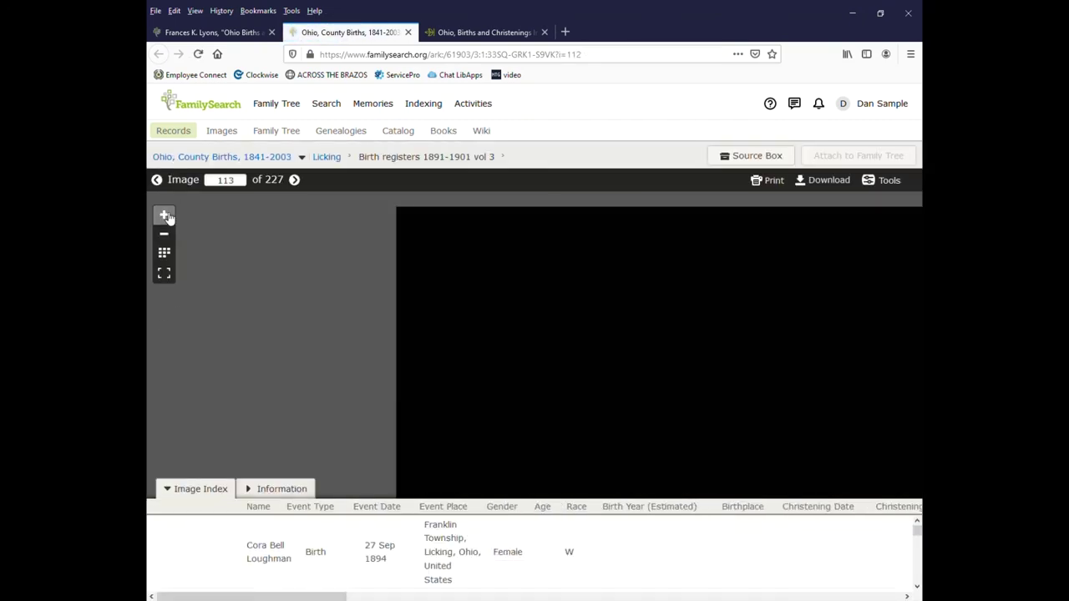
click(165, 216)
drag(184, 219, 494, 258)
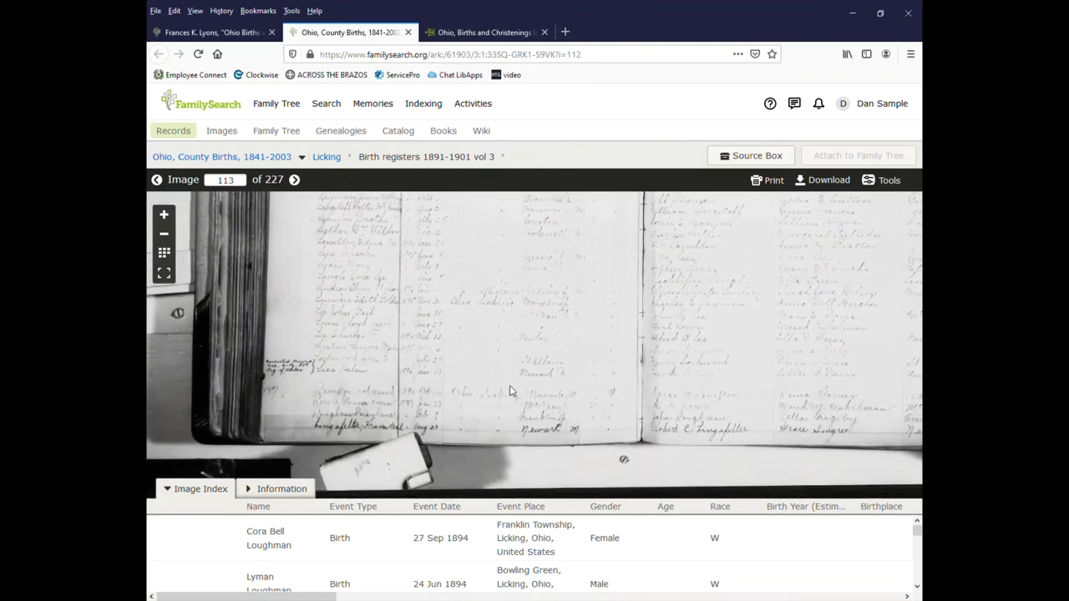
drag(535, 343, 701, 334)
click(213, 32)
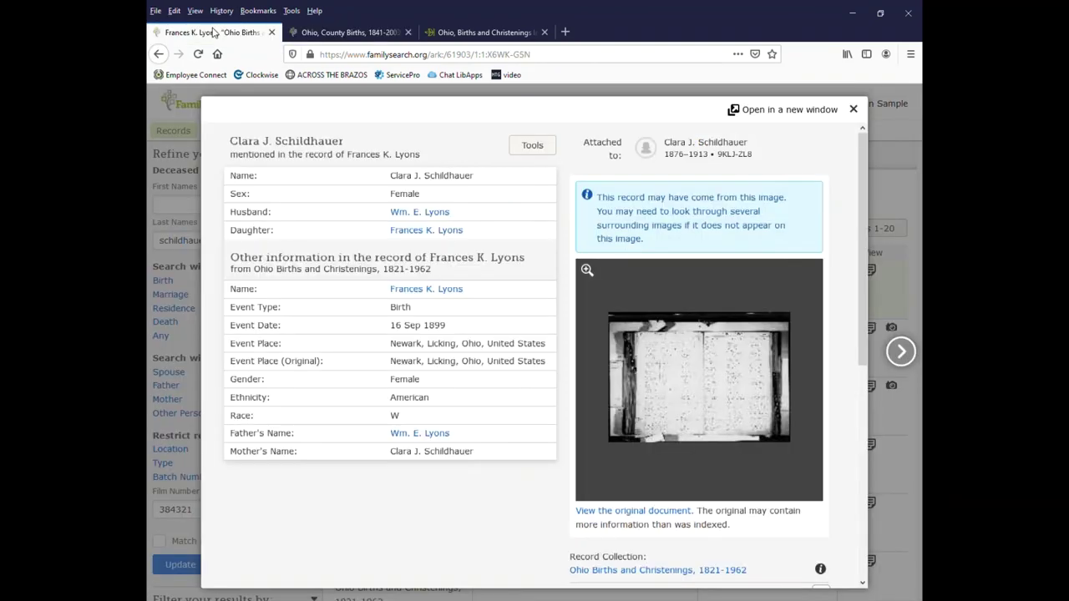